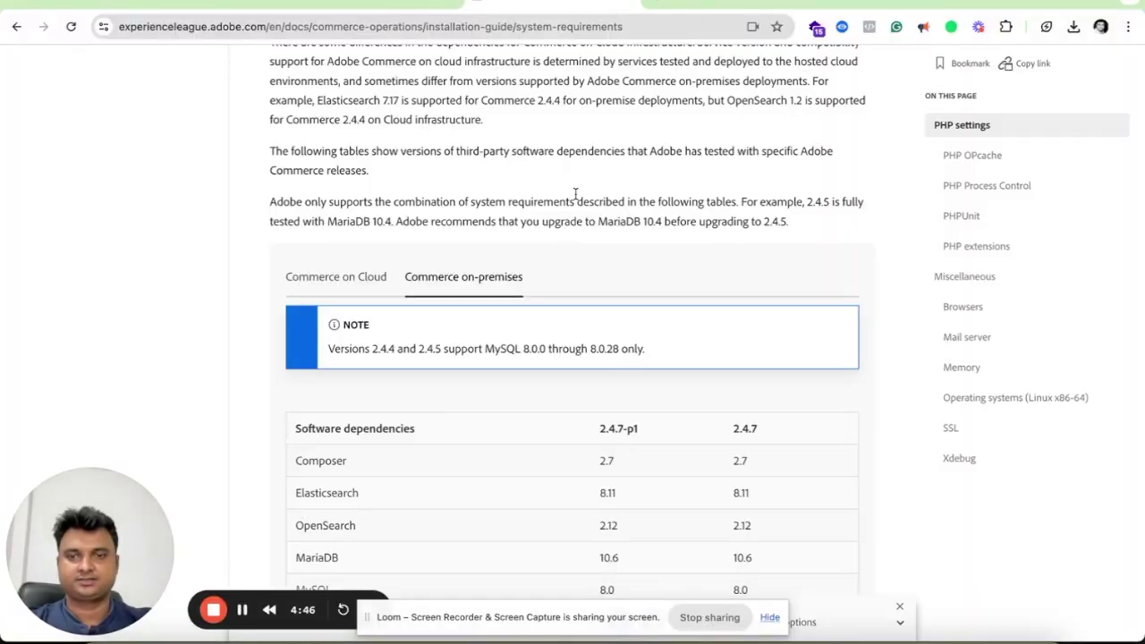
Return to the top of the Adobe Commerce System requirements page, briefly highlighting its heading.
scroll(579, 195, "up", 5)
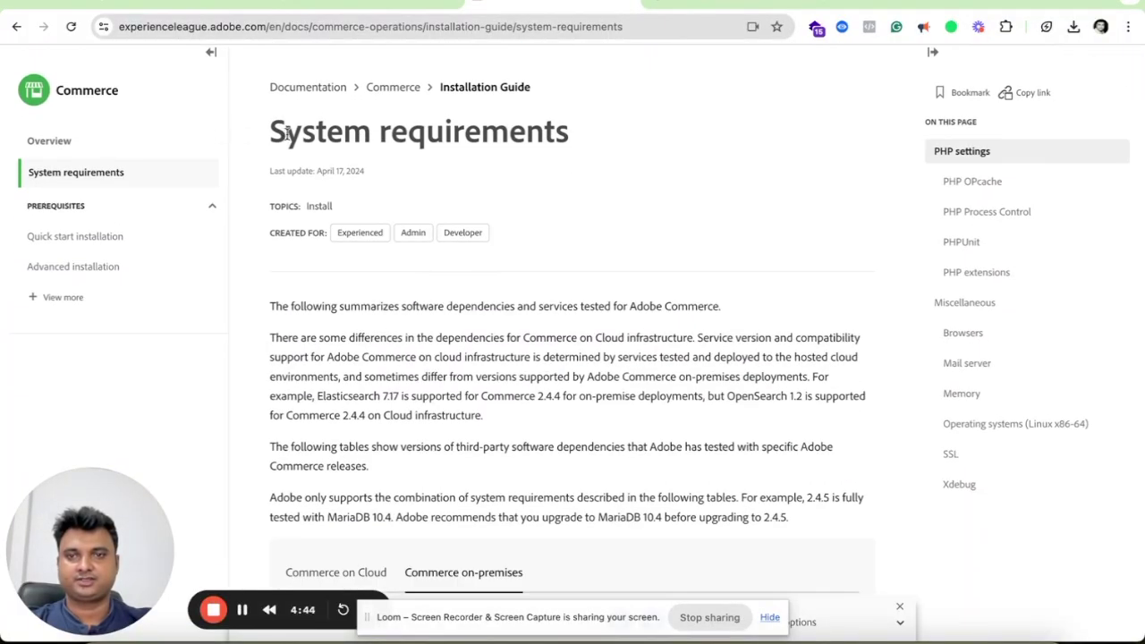
left_click_drag(268, 132, 596, 138)
left_click(633, 145)
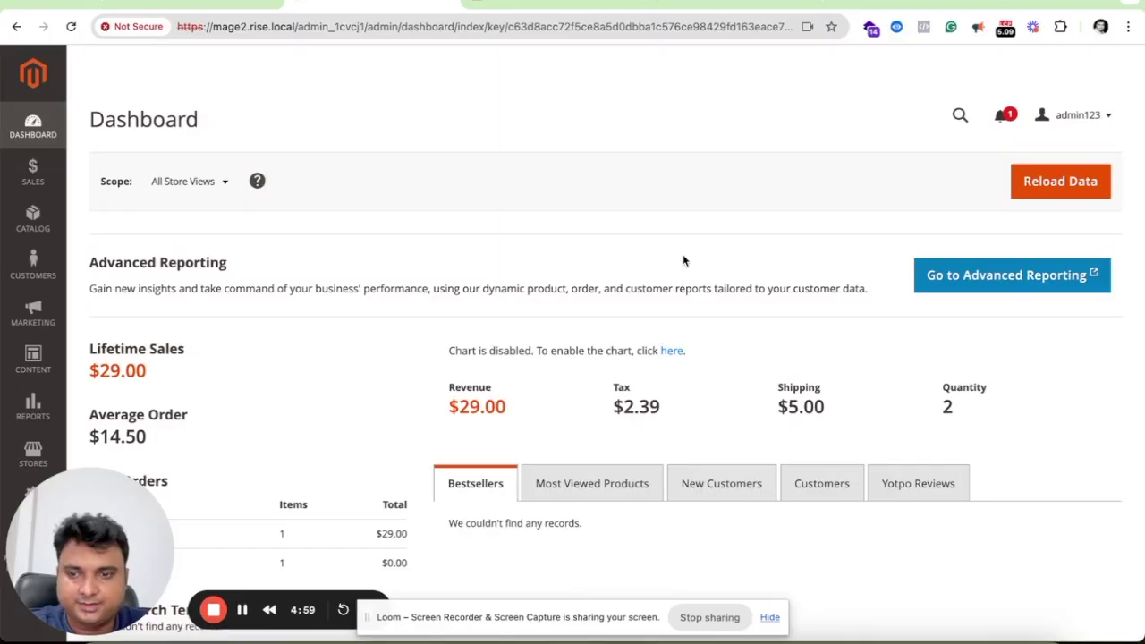
Scroll to the Admin footer to read Magento version 2.4.0, then scroll back up.
scroll(683, 261, "down", 3)
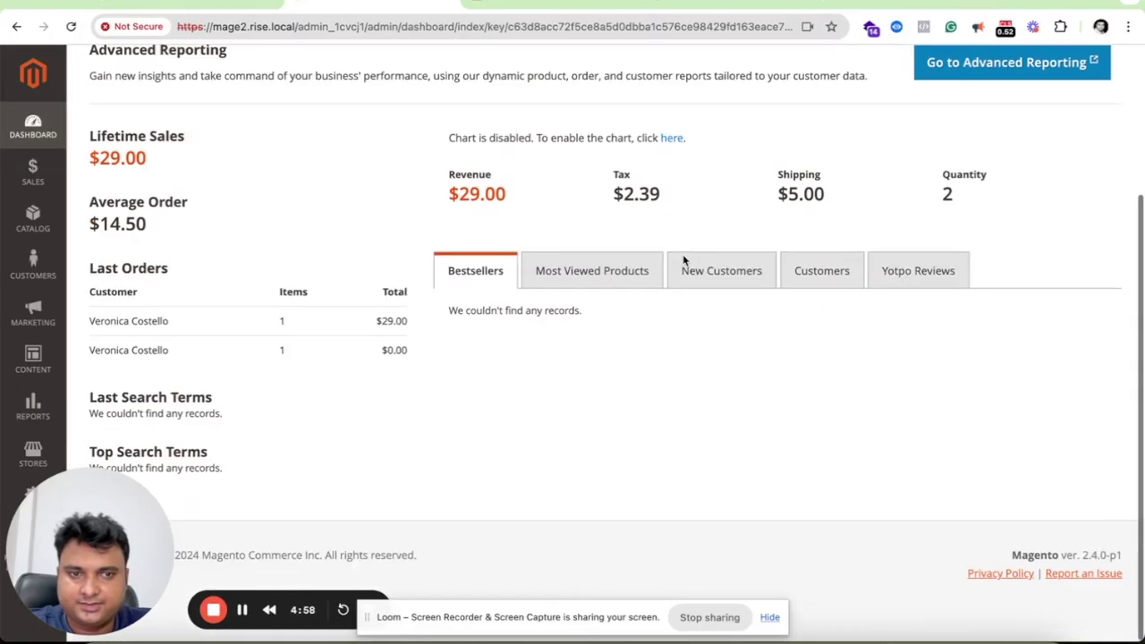
double_click(1090, 571)
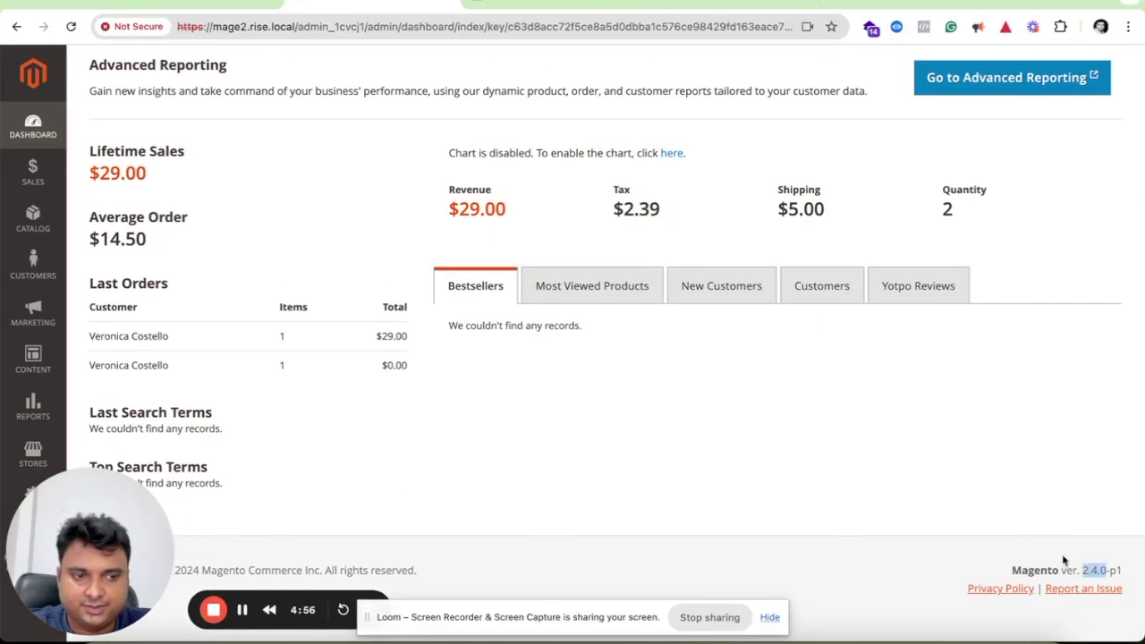
left_click(1062, 554)
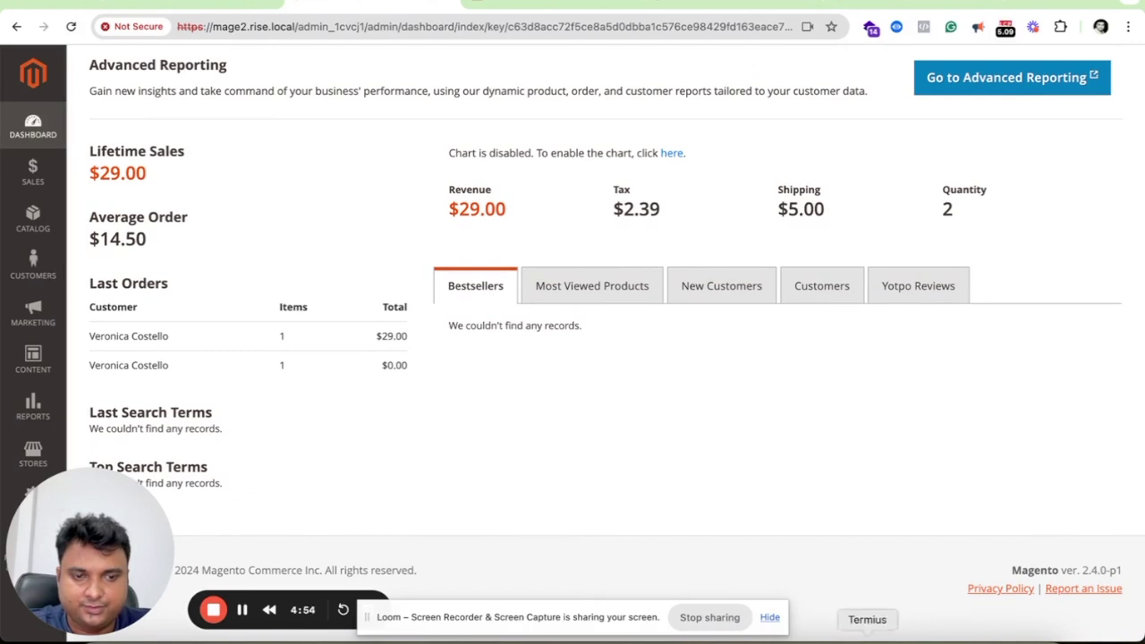
scroll(862, 472, "up", 1)
scroll(861, 473, "up", 4)
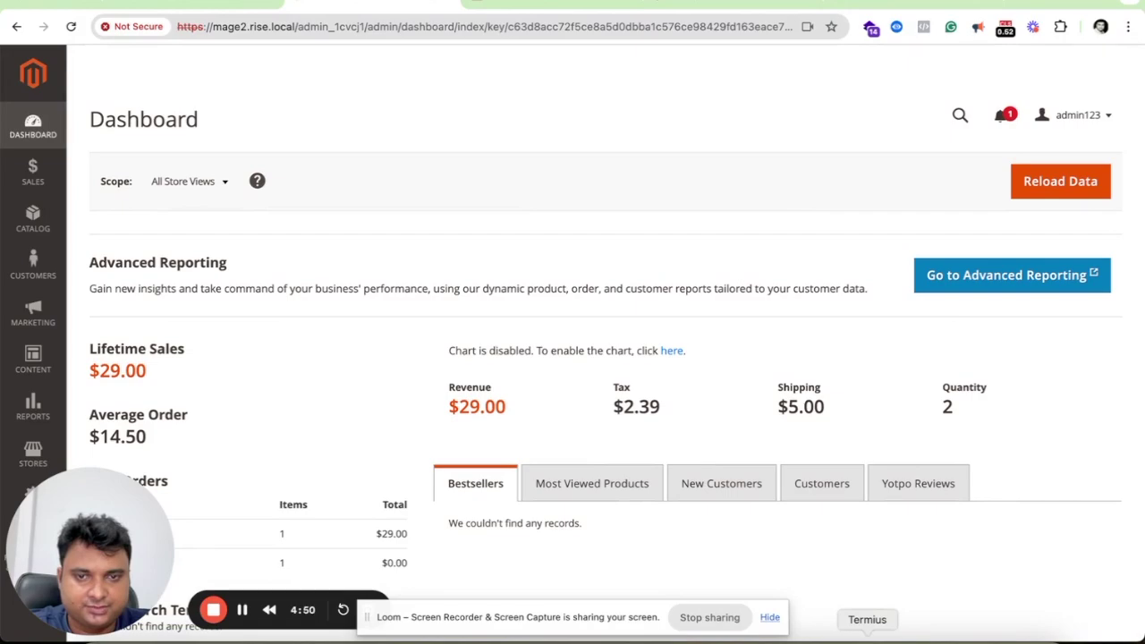
Check the server's PHP version (7.4.33) and Composer version (1.10.27) in Termius.
left_click(867, 639)
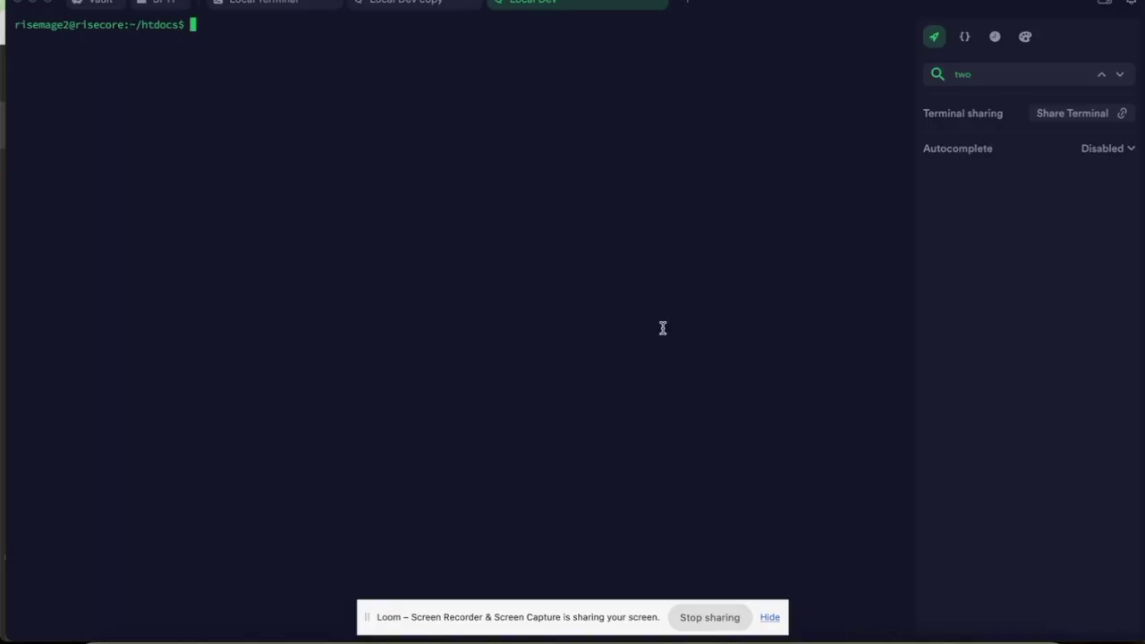
type("php -v")
key("Return")
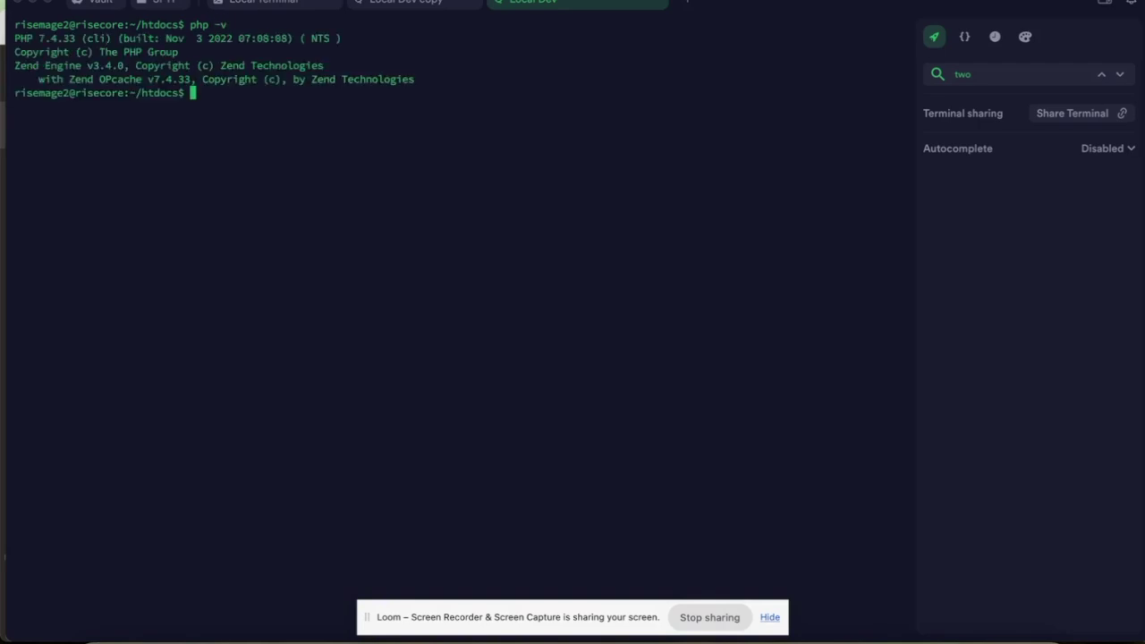
double_click(41, 26)
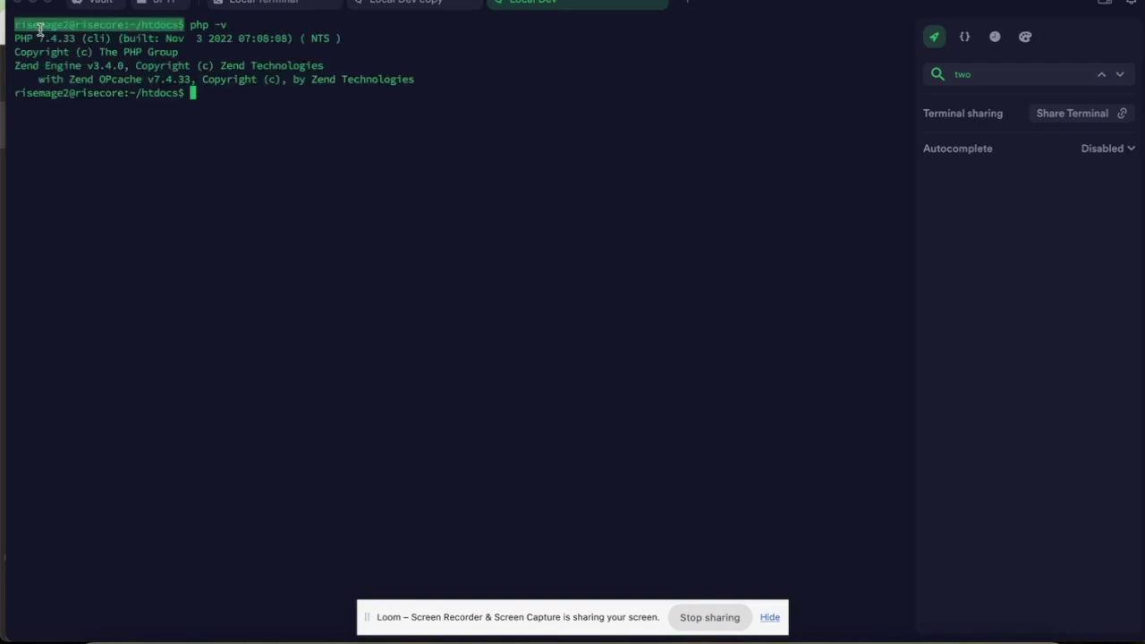
double_click(48, 41)
left_click(123, 44)
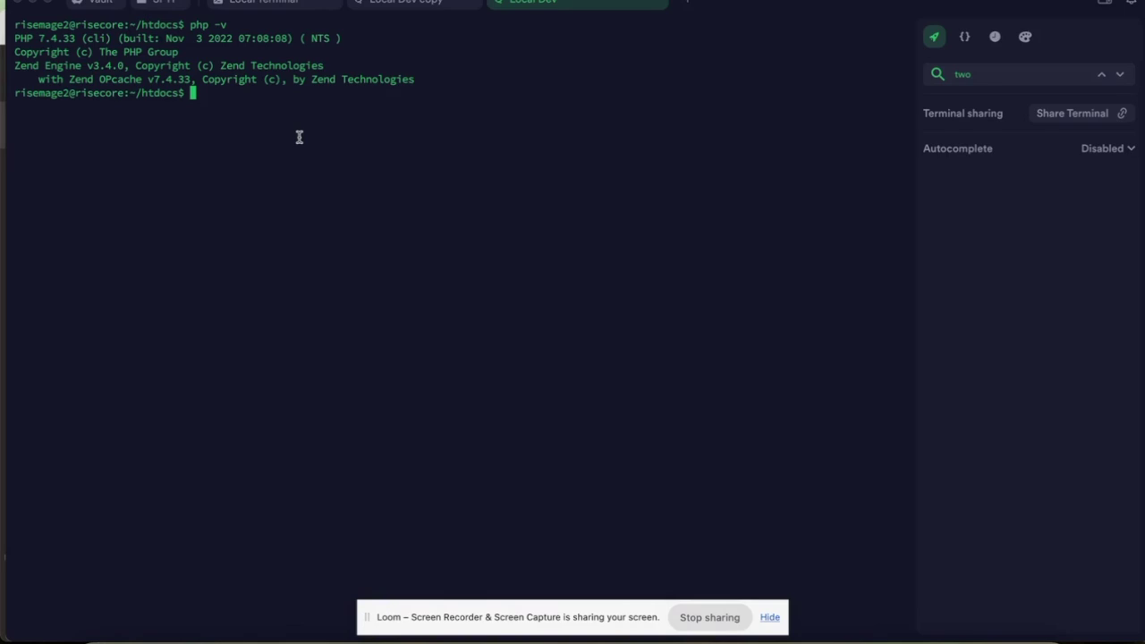
type("composer --version")
key("Return")
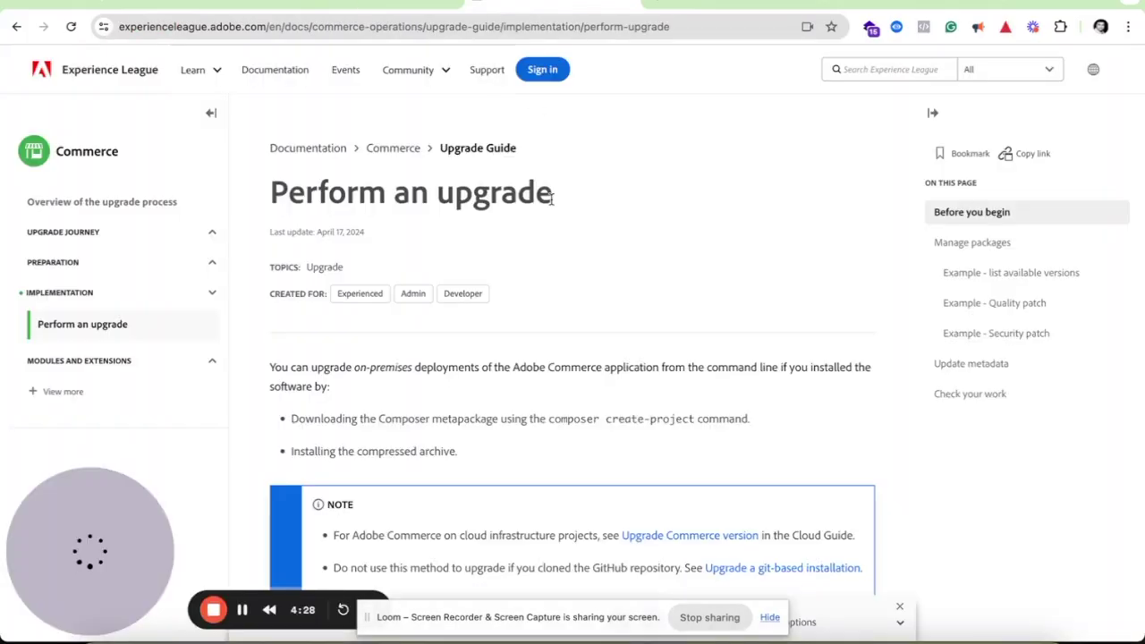
Find and select magento/composer-root-update-plugin in the Perform an upgrade guide's warning.
scroll(593, 256, "down", 1)
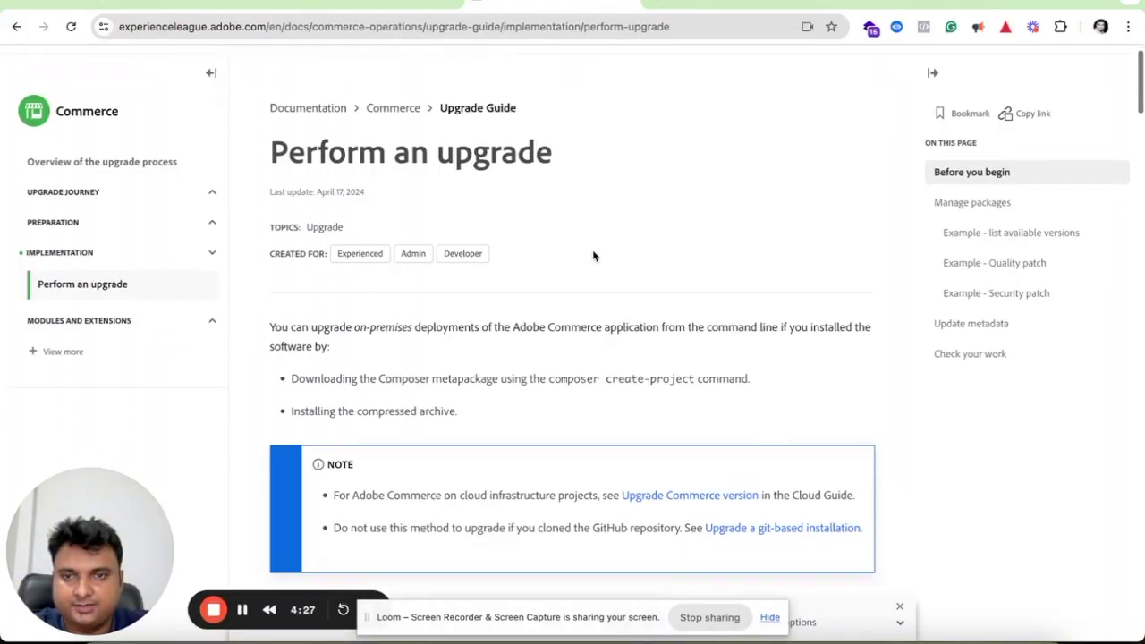
scroll(592, 256, "down", 5)
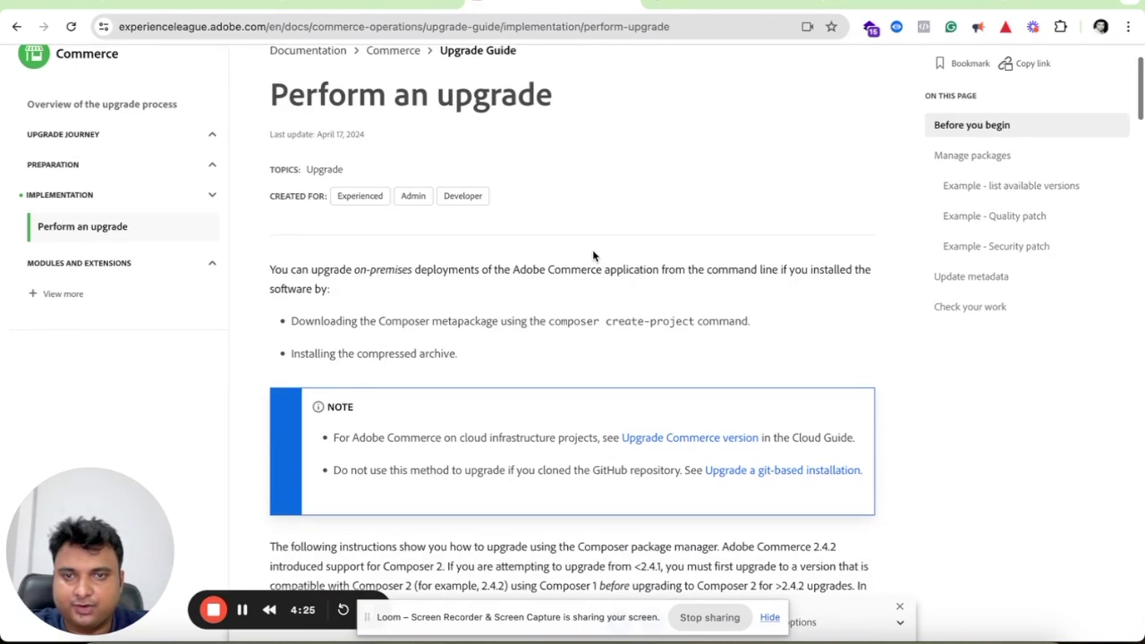
scroll(593, 255, "down", 5)
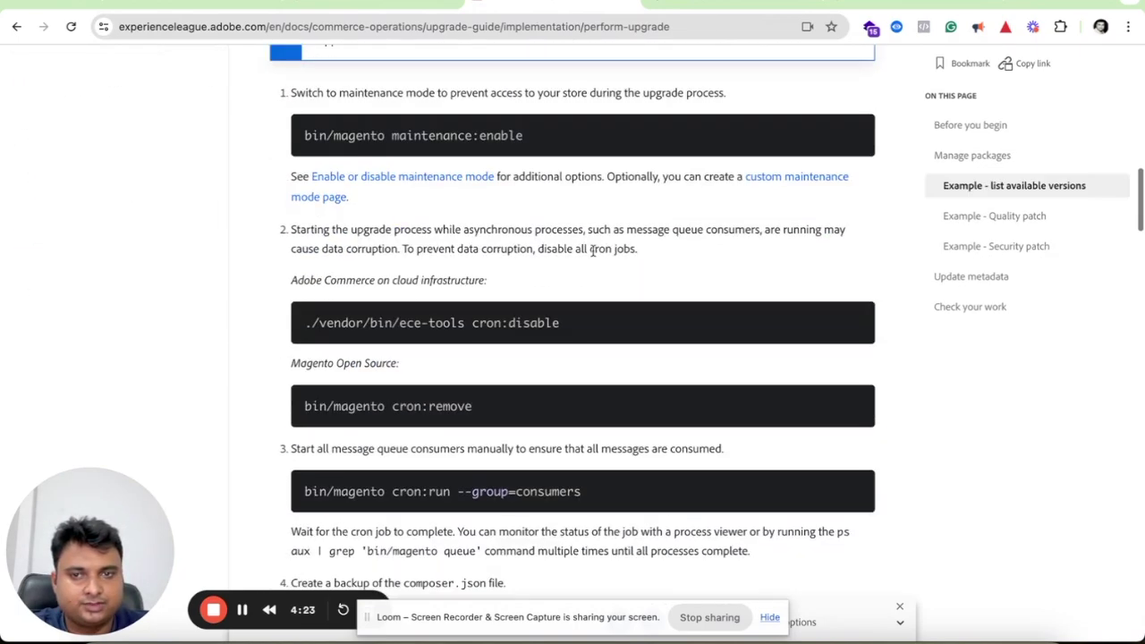
scroll(594, 299, "down", 10)
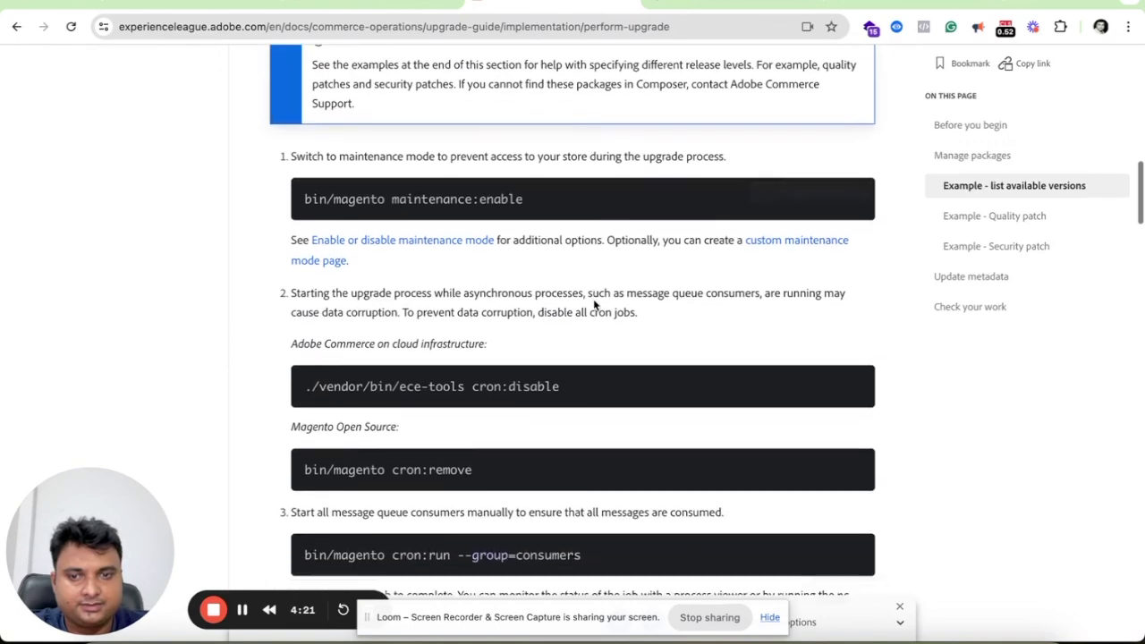
key("ctrl+f")
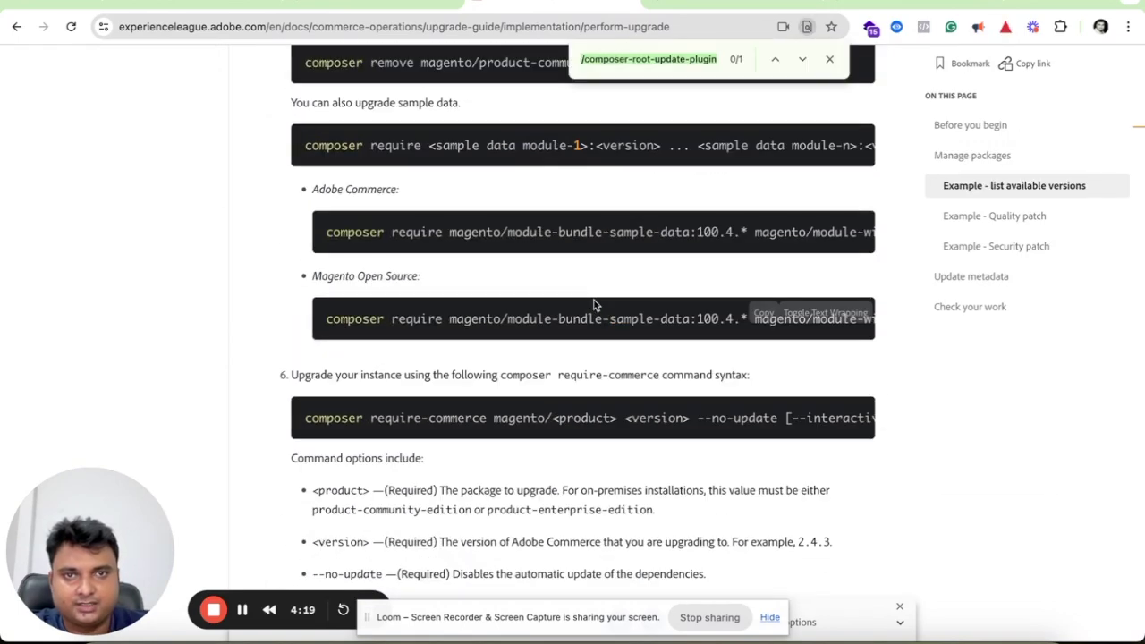
key("Return")
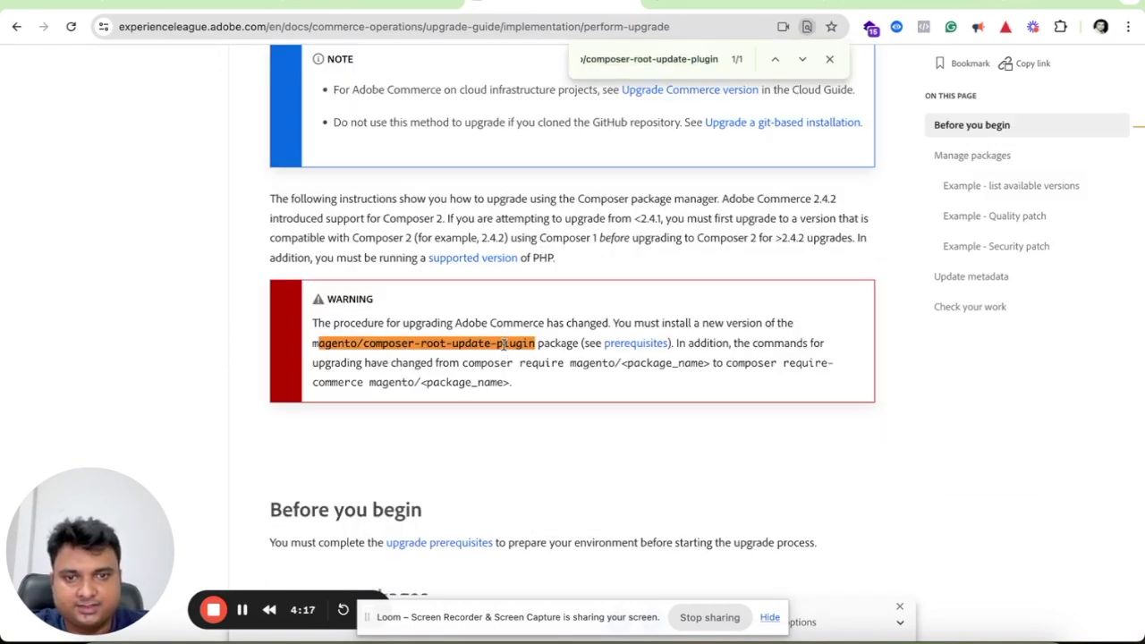
left_click_drag(535, 343, 313, 349)
key("super+c")
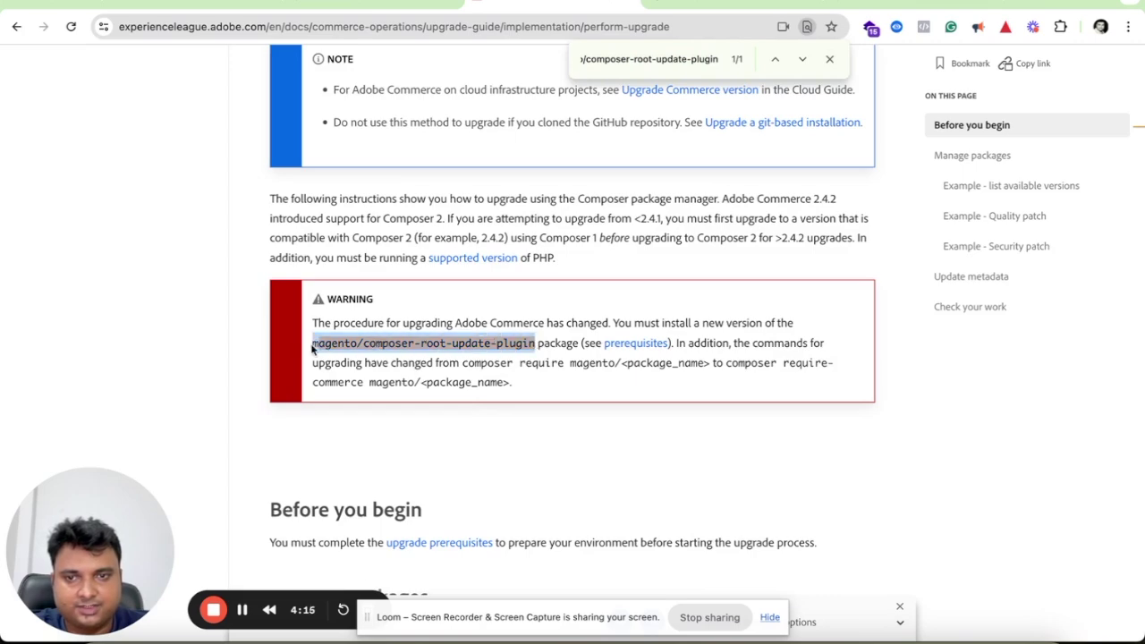
key("super+Tab")
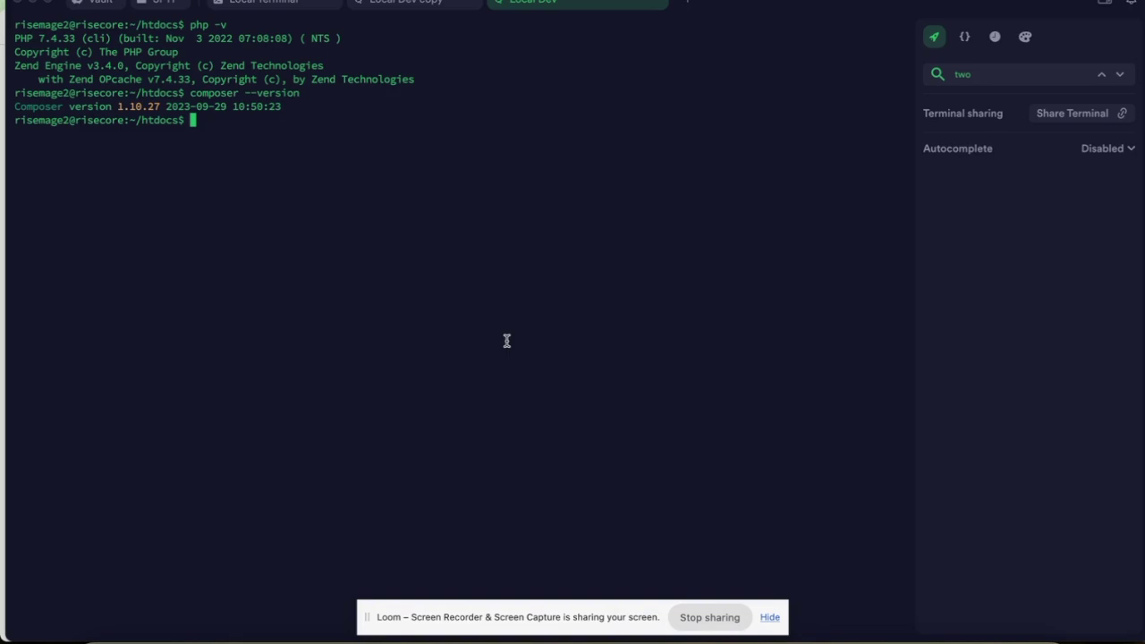
Run COMPOSER_MEMORY_LIMIT=-1 composer require magento/composer-root-update-plugin, fixing the missing equals sign.
type("composer require")
key("super+v")
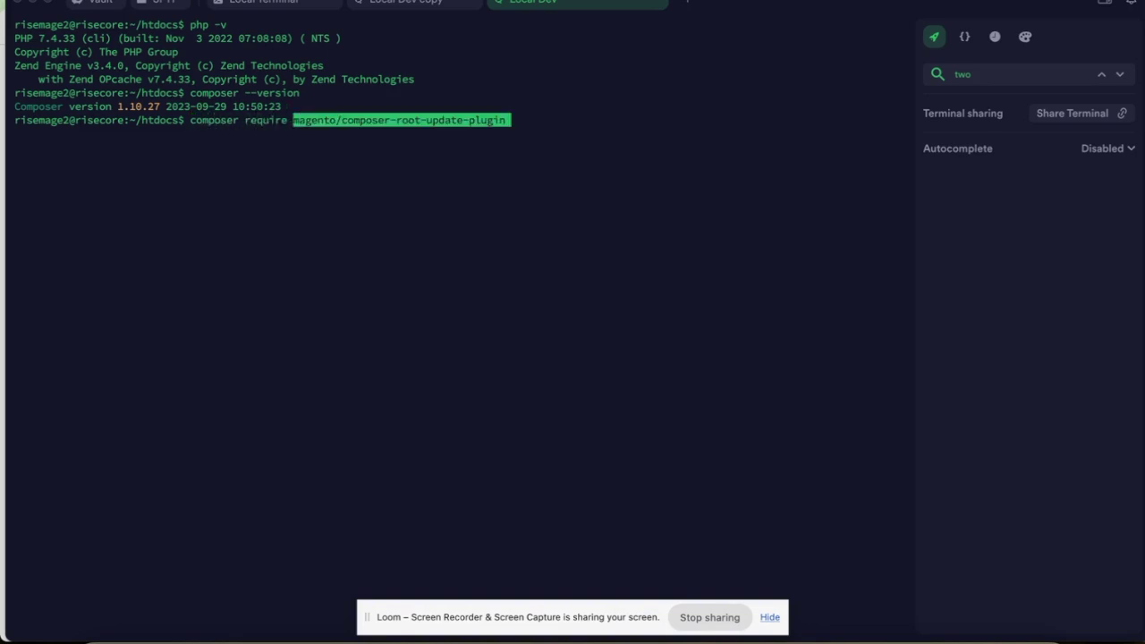
key("Left")
key("Left")
key("Left")
key("Left")
key("Left")
key("Left")
key("Left")
key("Left")
key("Left")
key("Left")
key("Left")
key("Left")
key("Left")
key("Left")
key("Left")
key("Left")
key("Left")
key("Left")
key("Left")
key("Left")
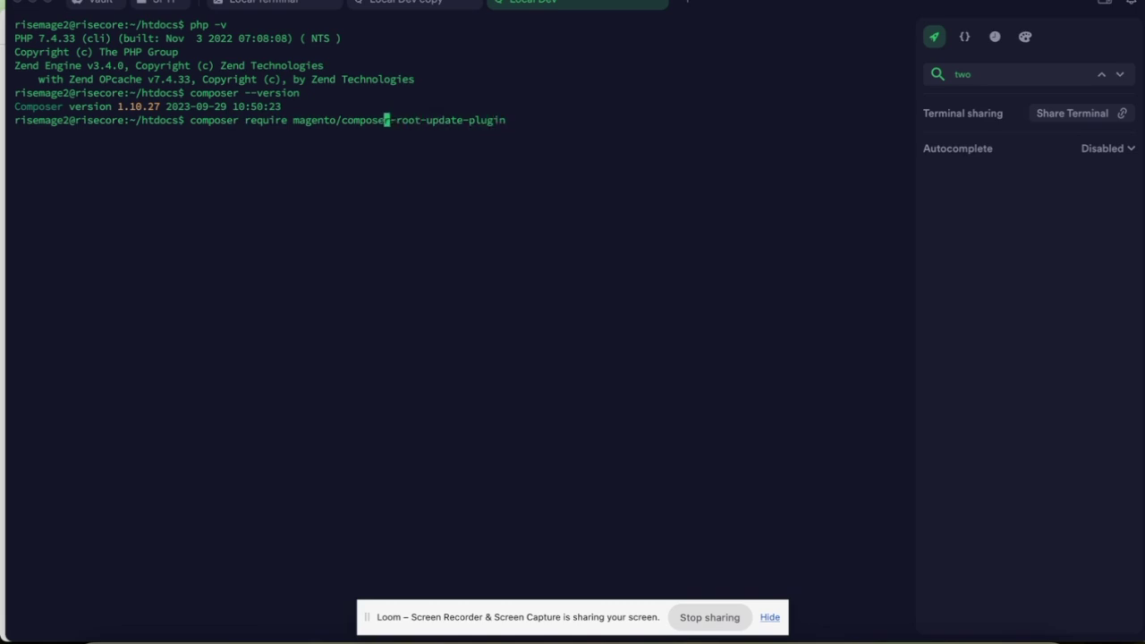
key("Left")
key("Left")
key("Left")
key("Left")
key("Left")
key("Left")
key("Left")
key("Left")
key("Left")
key("Left")
key("Left")
key("Left")
key("Left")
key("Left")
key("Left")
key("Left")
key("Left")
key("Left")
key("Left")
key("Left")
key("Left")
key("Left")
key("Left")
key("Left")
key("Left")
key("Left")
type("COM")
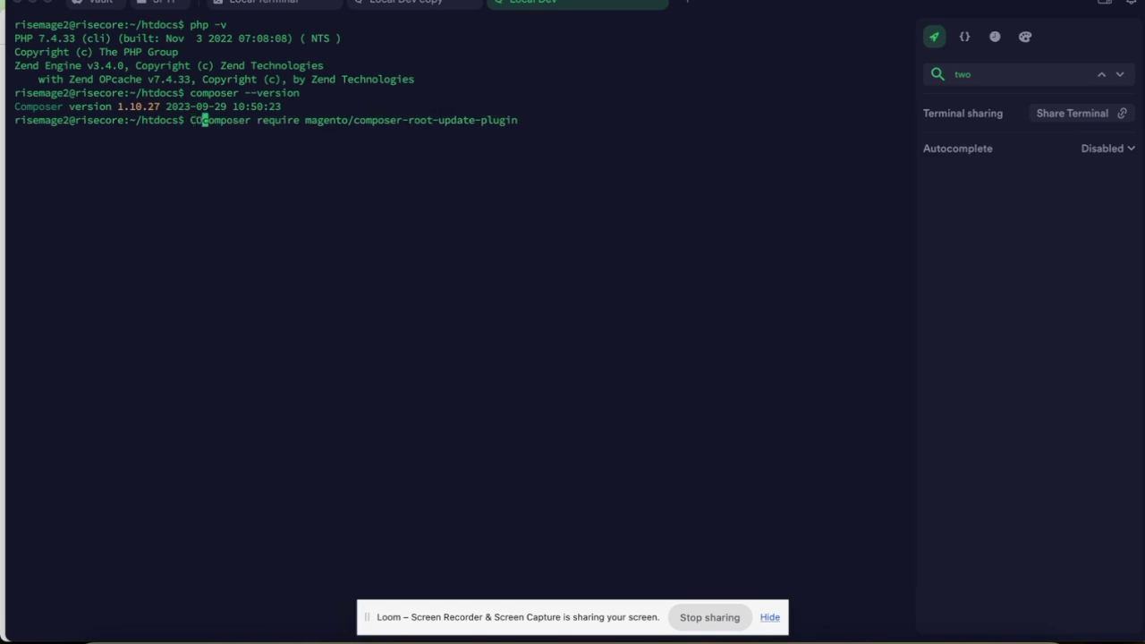
type("POSER_MEM")
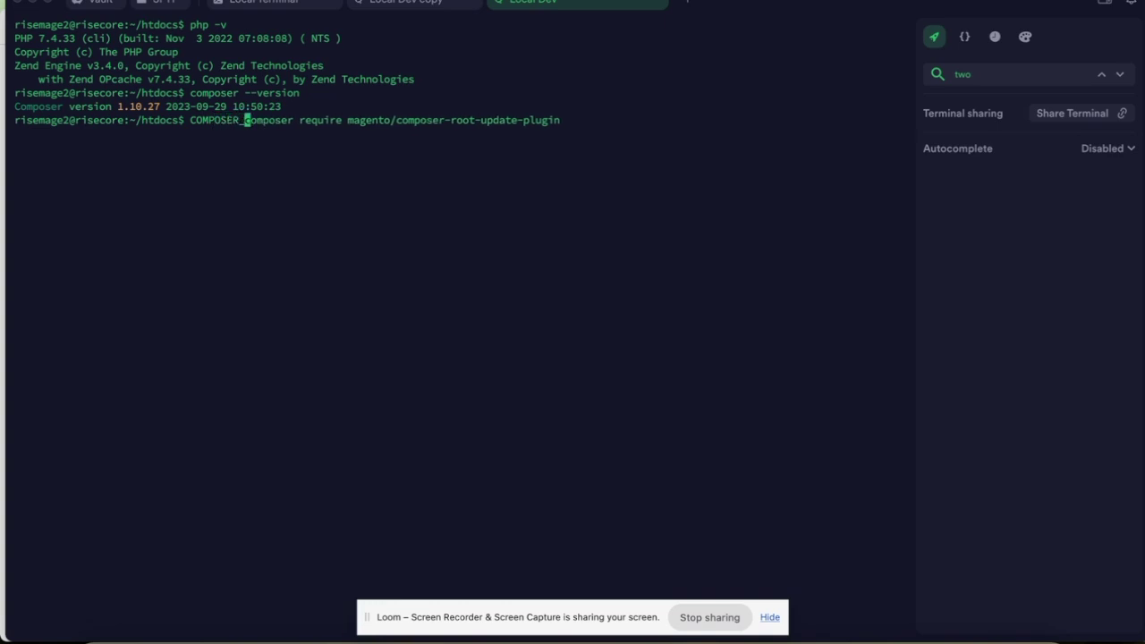
type("ORY_LIM")
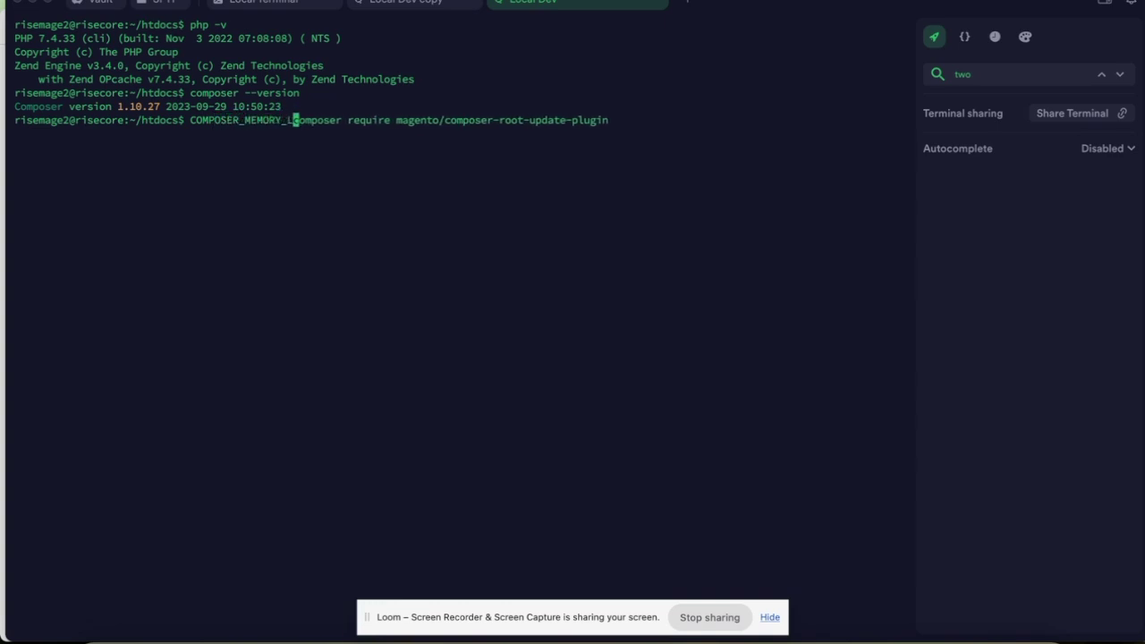
type("IT-1")
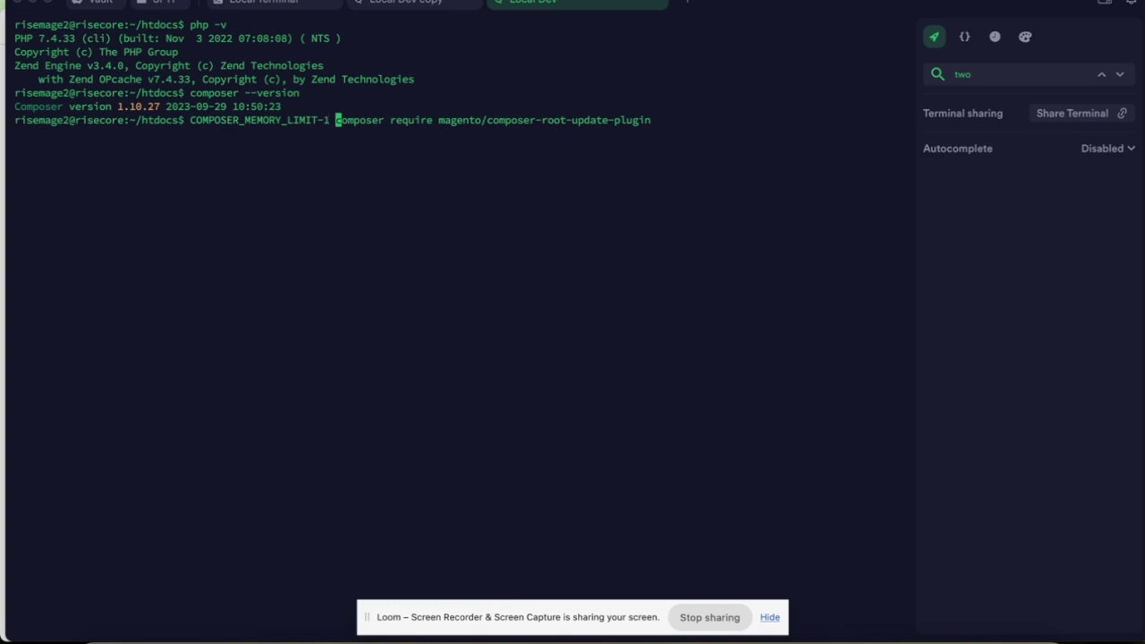
key("Return")
key("Up")
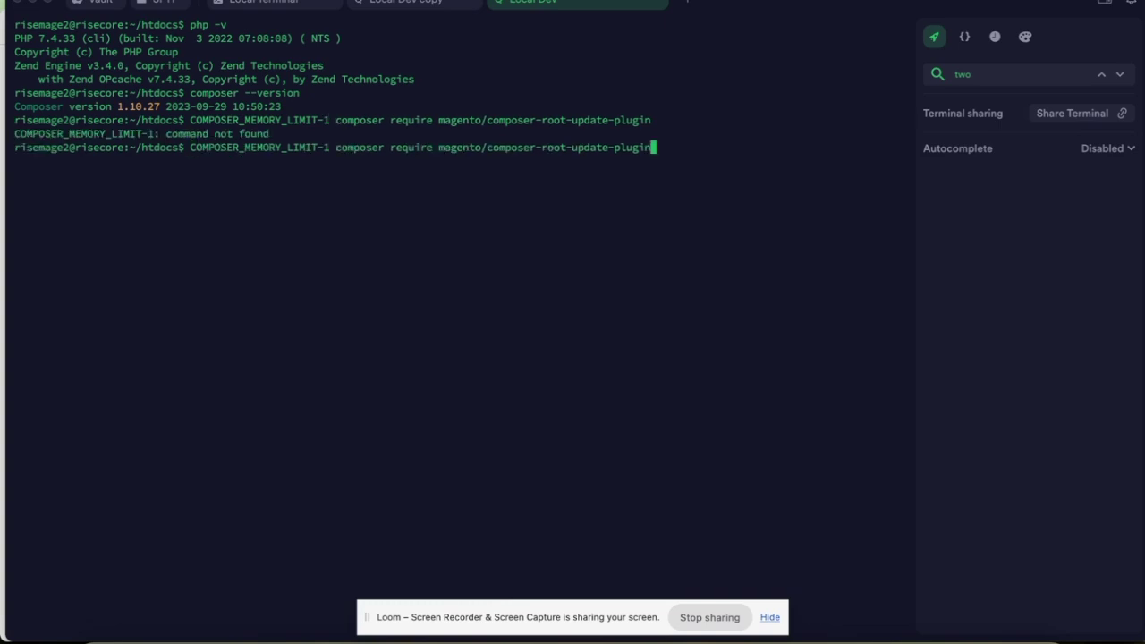
key("Left")
key("Left")
key("Left")
key("Left")
key("Left")
key("Left")
key("Left")
key("Left")
key("Left")
key("Left")
key("Left")
key("Left")
key("Left")
key("Left")
key("Left")
key("Left")
key("Left")
key("Left")
key("Left")
key("Left")
key("Left")
key("Left")
key("Left")
key("Left")
key("Left")
key("Left")
key("Left")
key("Left")
key("Left")
key("Left")
key("Left")
key("Left")
key("Left")
key("Left")
key("Left")
key("Left")
key("Left")
key("Left")
key("Left")
key("Left")
key("Left")
key("Left")
key("Left")
key("Left")
key("Left")
key("Left")
type("=")
key("Return")
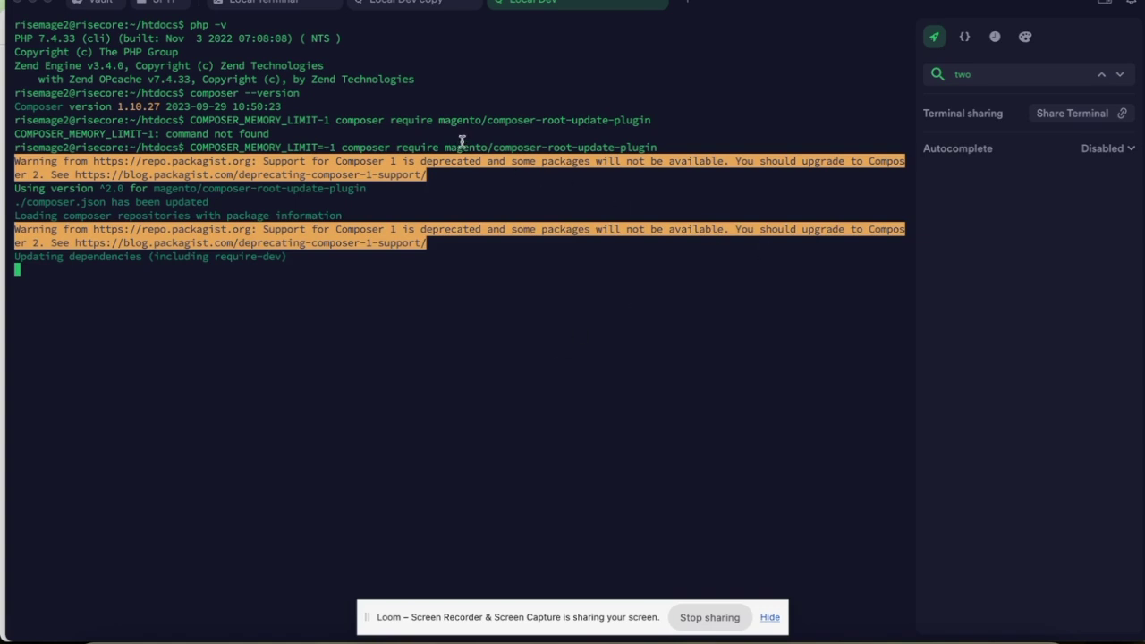
Review the output confirming the plugin was updated from 1.1.2 to 2.0.4.
left_click_drag(491, 147, 685, 146)
left_click(682, 145)
left_click_drag(342, 147, 675, 145)
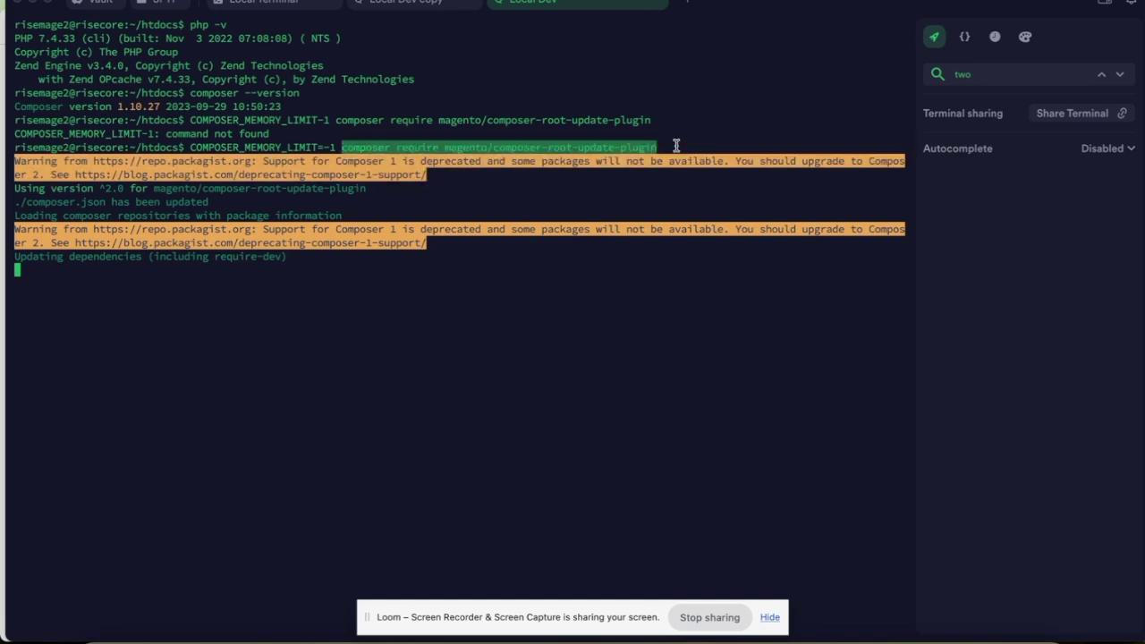
left_click(677, 146)
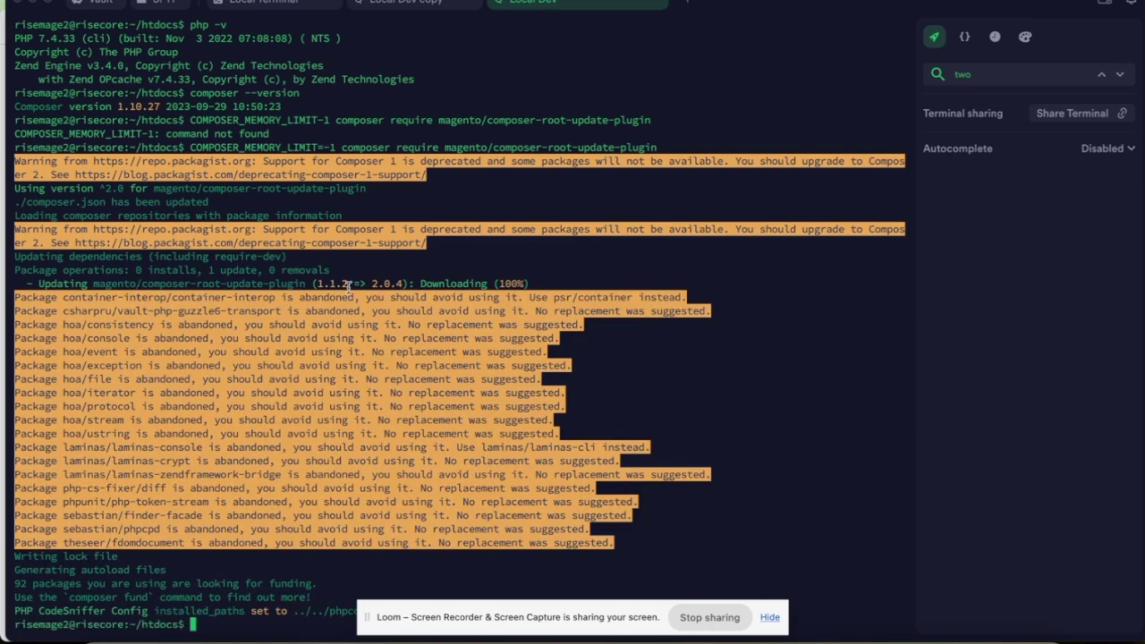
left_click_drag(93, 283, 562, 284)
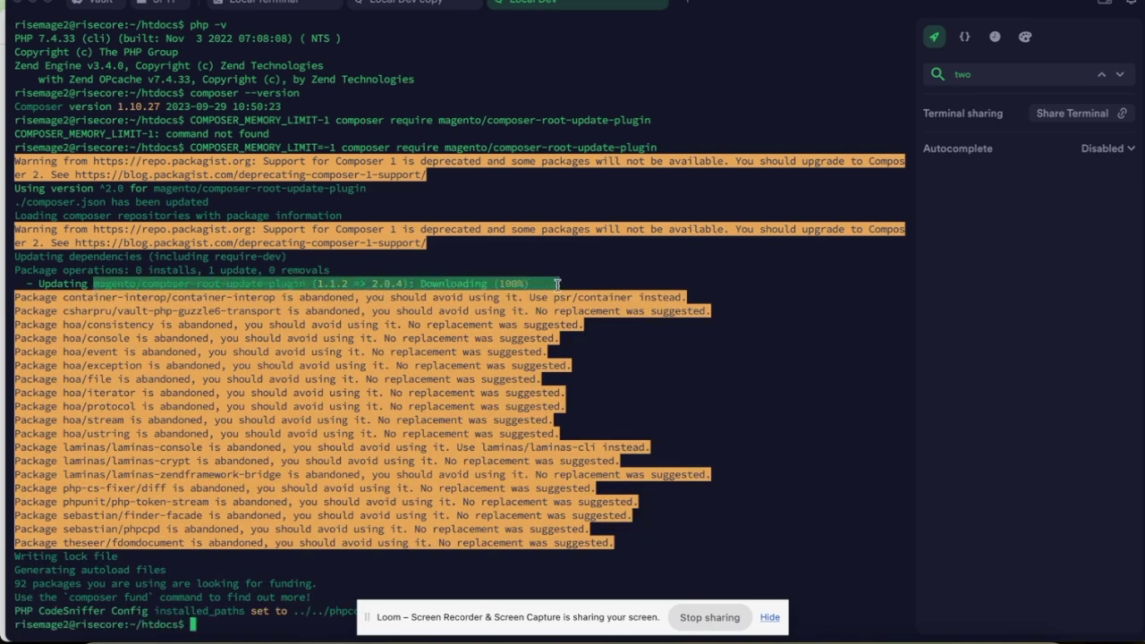
left_click(577, 282)
key("super+Tab")
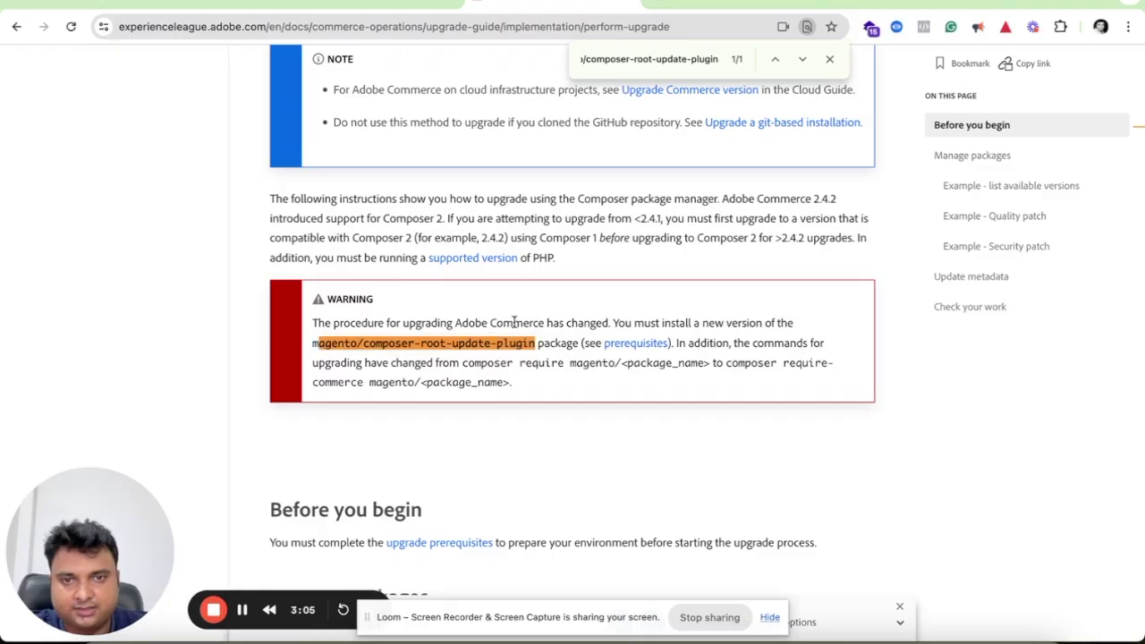
Enable maintenance mode with bin/magento maintenance:enable copied from the guide.
scroll(513, 320, "up", 5)
scroll(515, 327, "down", 1)
scroll(515, 327, "down", 9)
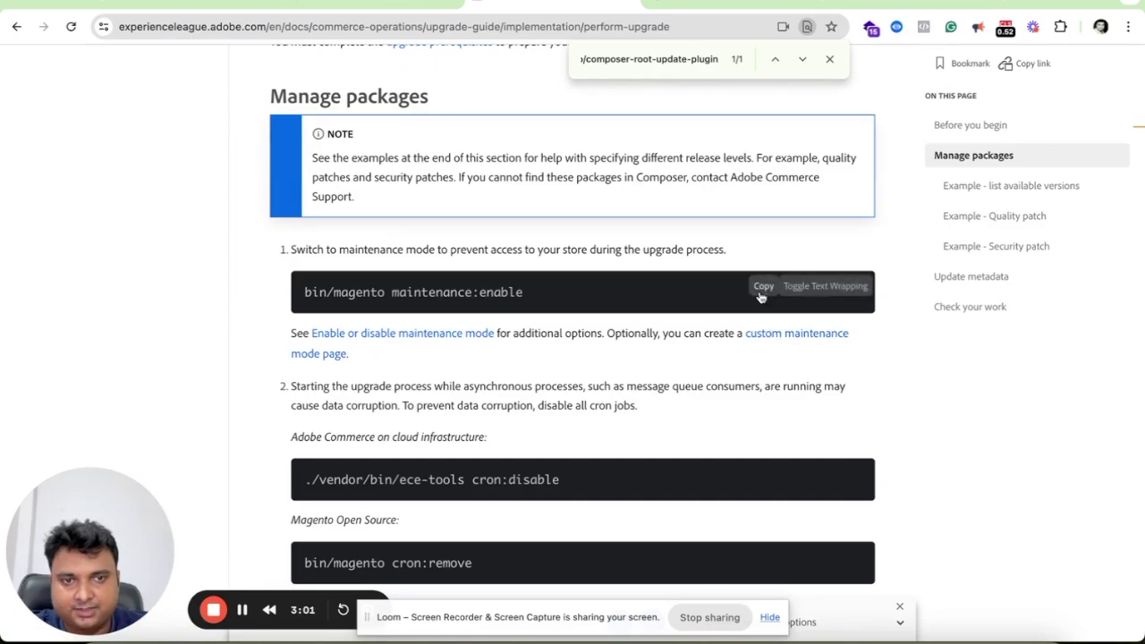
left_click(761, 285)
key("super+Tab")
type("bin/magento maintenance:enable")
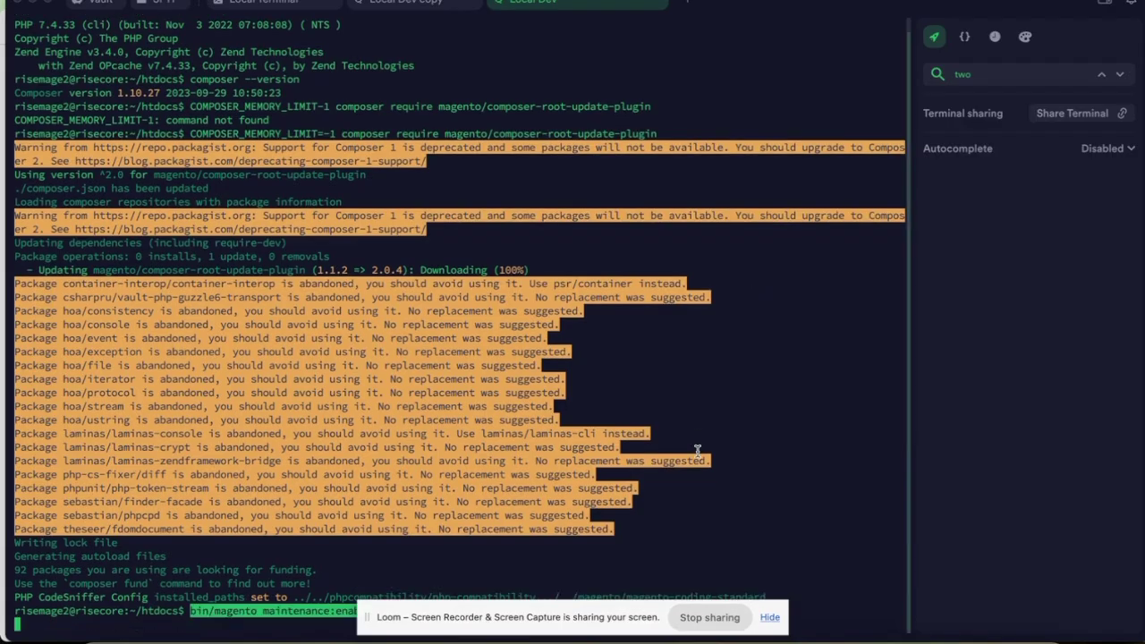
left_click(768, 617)
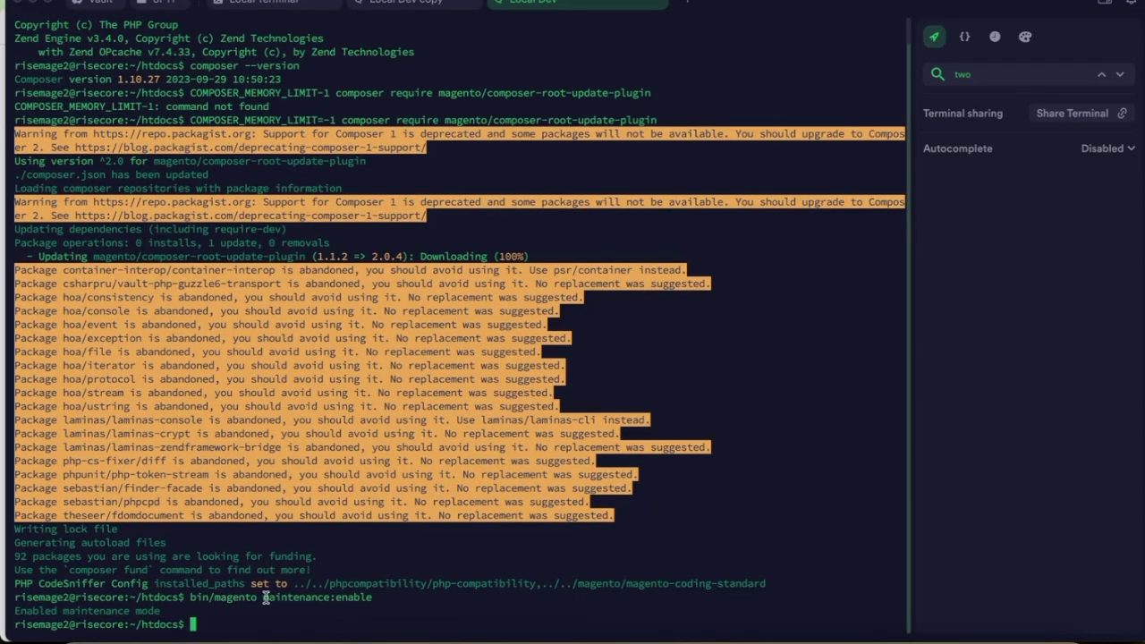
left_click_drag(262, 598, 372, 598)
left_click(409, 603)
Remove the Magento cron tasks with bin/magento cron:remove.
key("super+Tab")
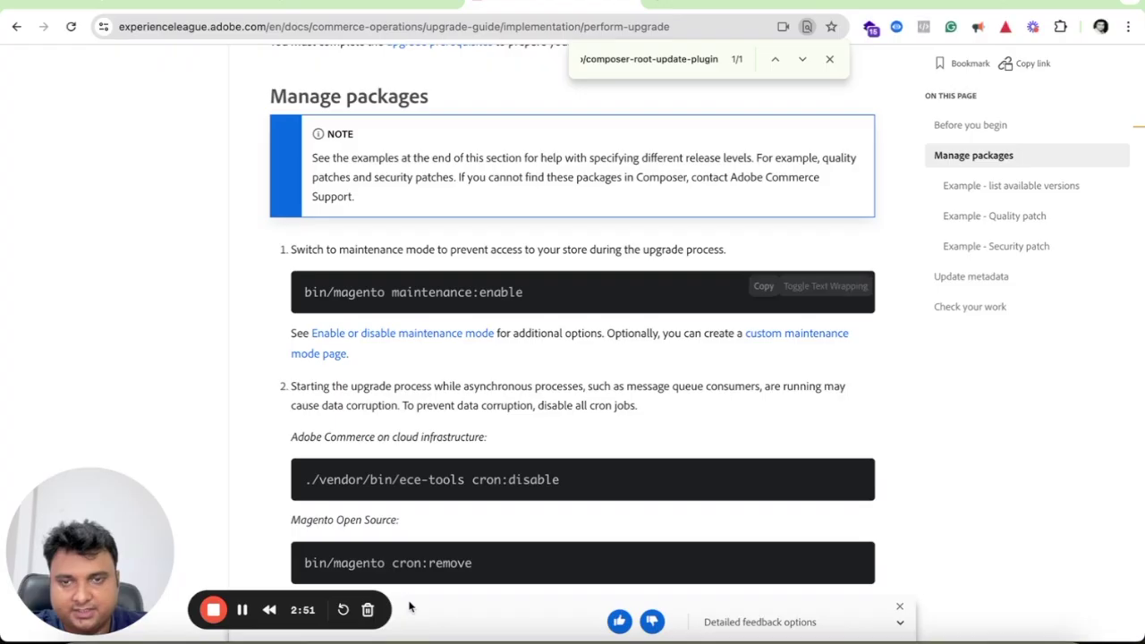
scroll(509, 347, "down", 3)
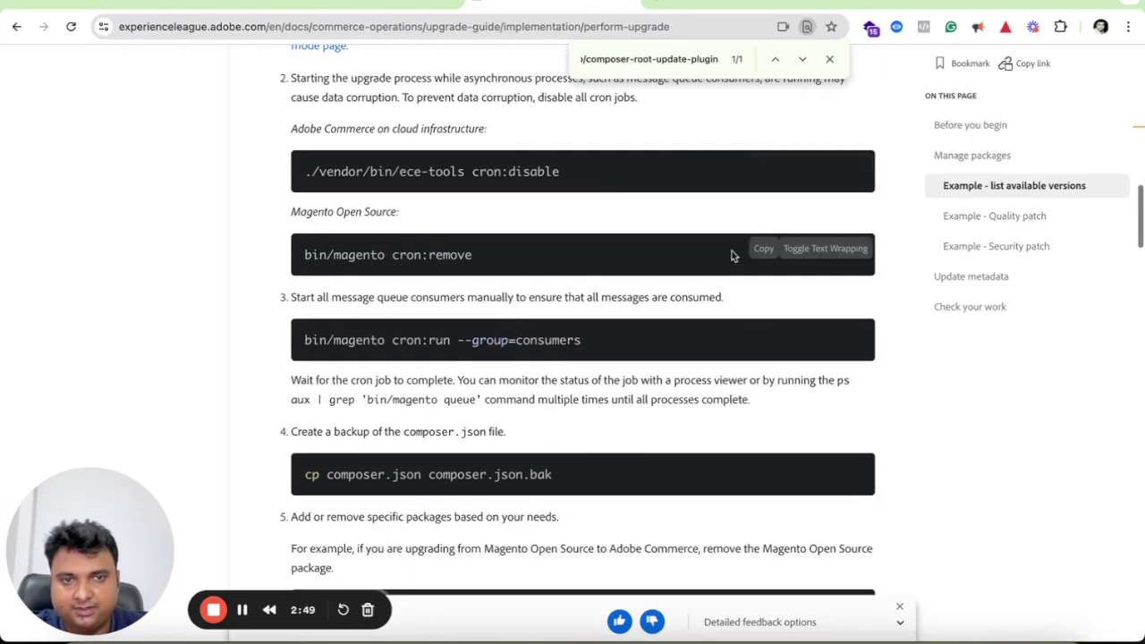
left_click(760, 252)
key("super+Tab")
key("super+v")
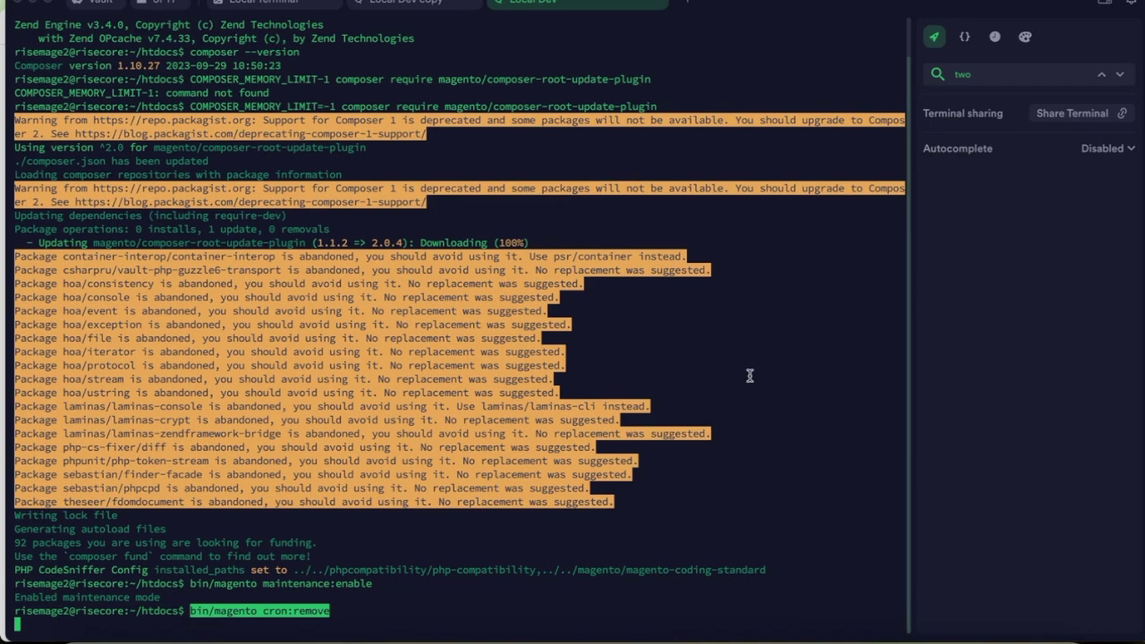
key("Return")
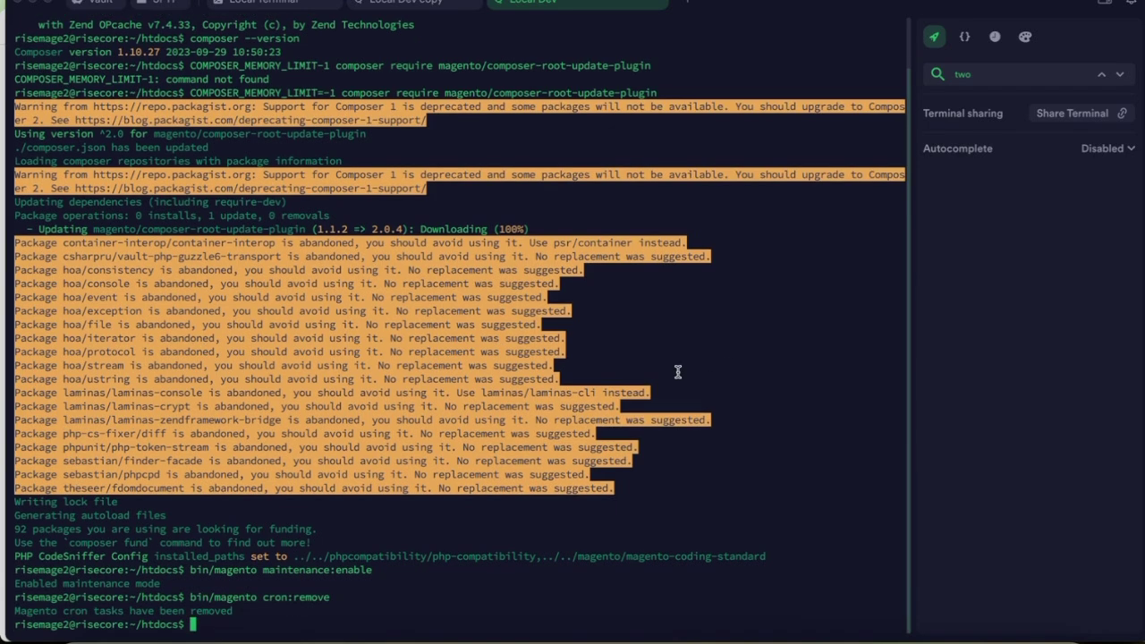
Back up composer.json as composer.json.bak with cp composer.json composer.json.bak.
key("super+Tab")
scroll(647, 376, "down", 2)
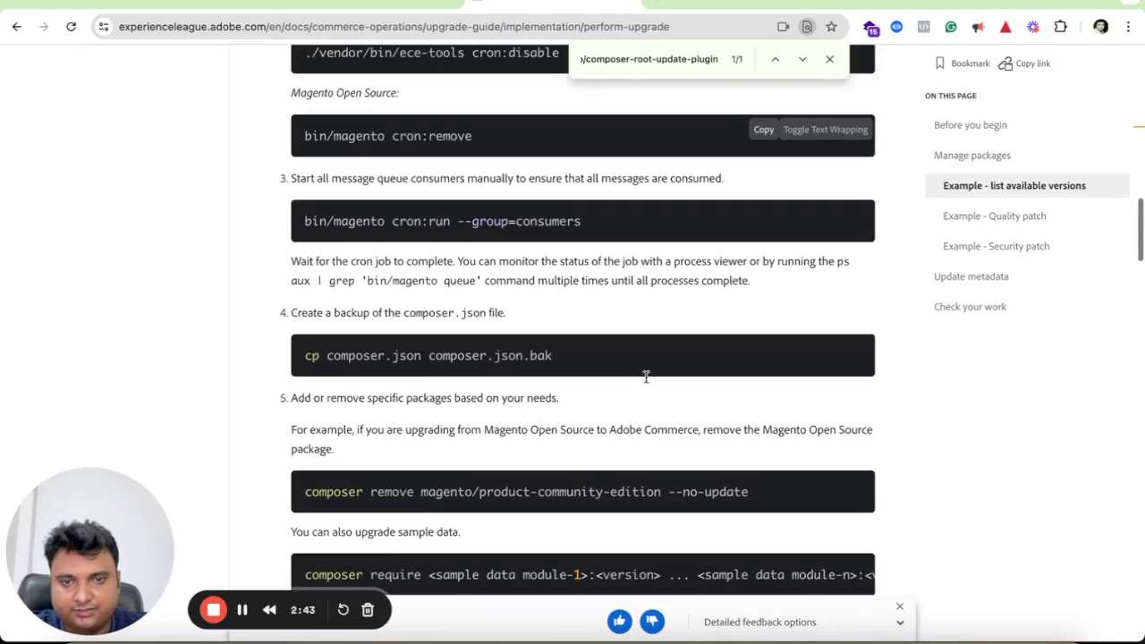
left_click(764, 341)
key("super+Tab")
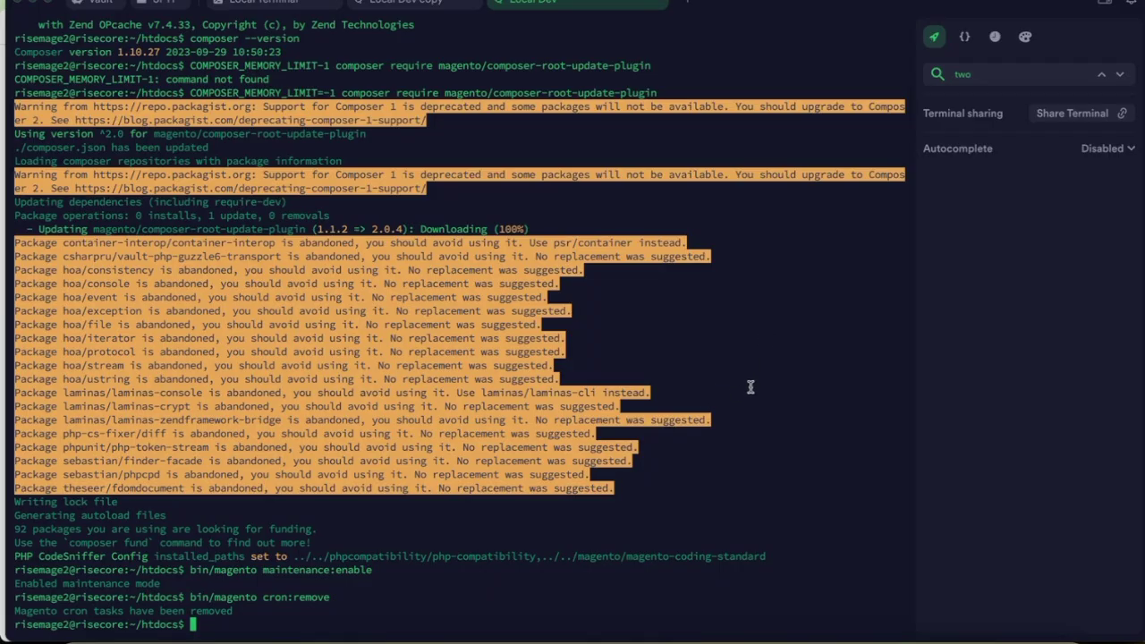
key("super+v")
key("Return")
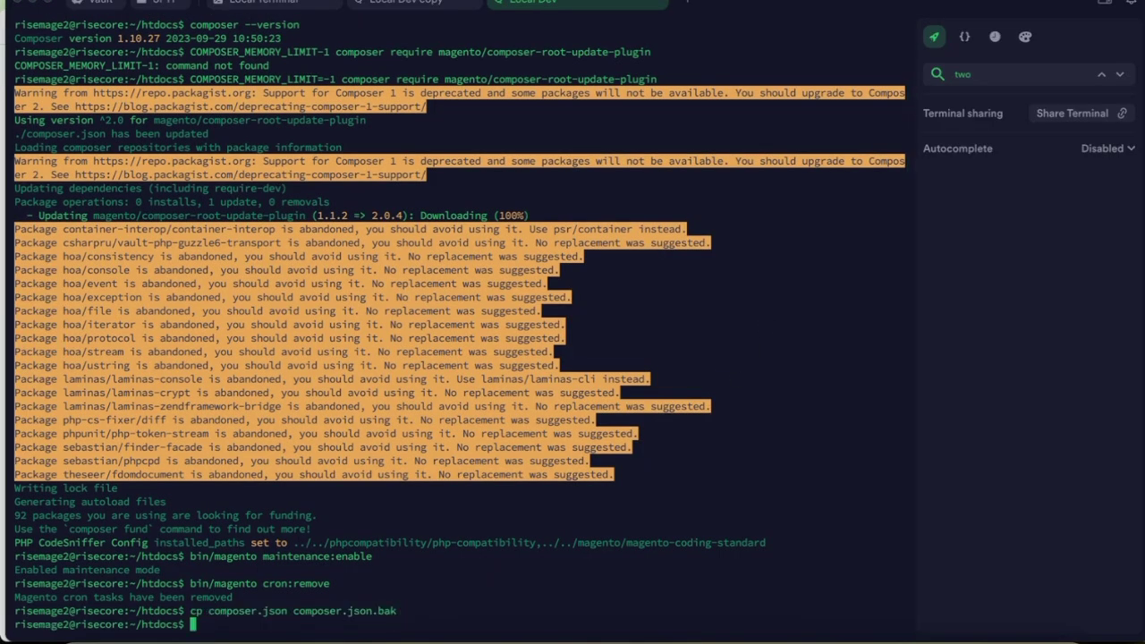
key("super+Tab")
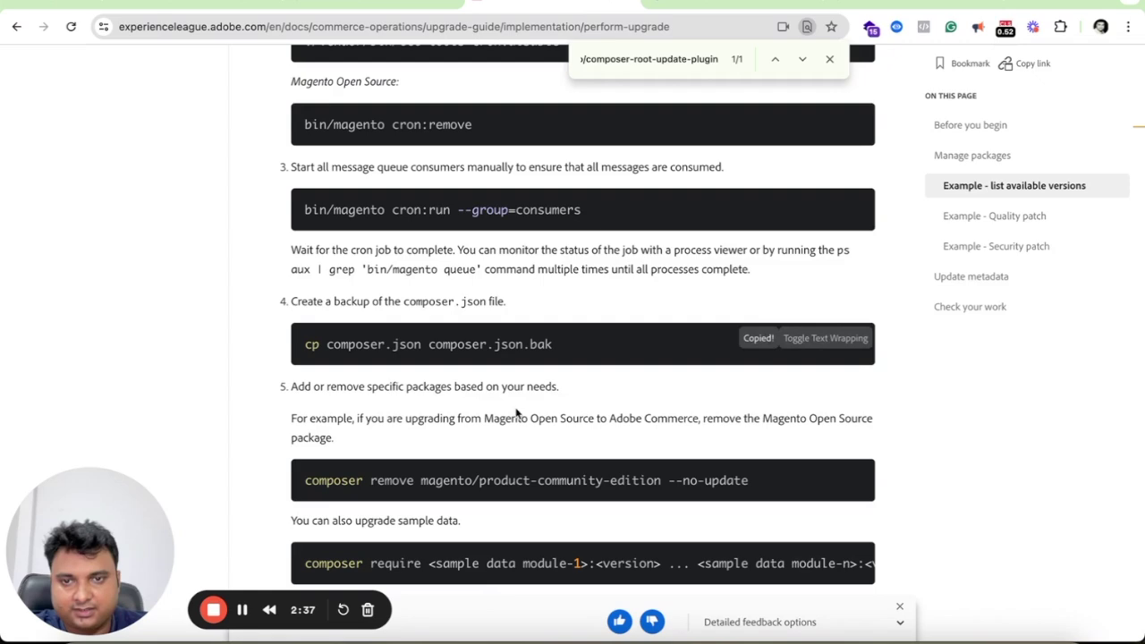
scroll(515, 412, "down", 2)
scroll(515, 412, "down", 4)
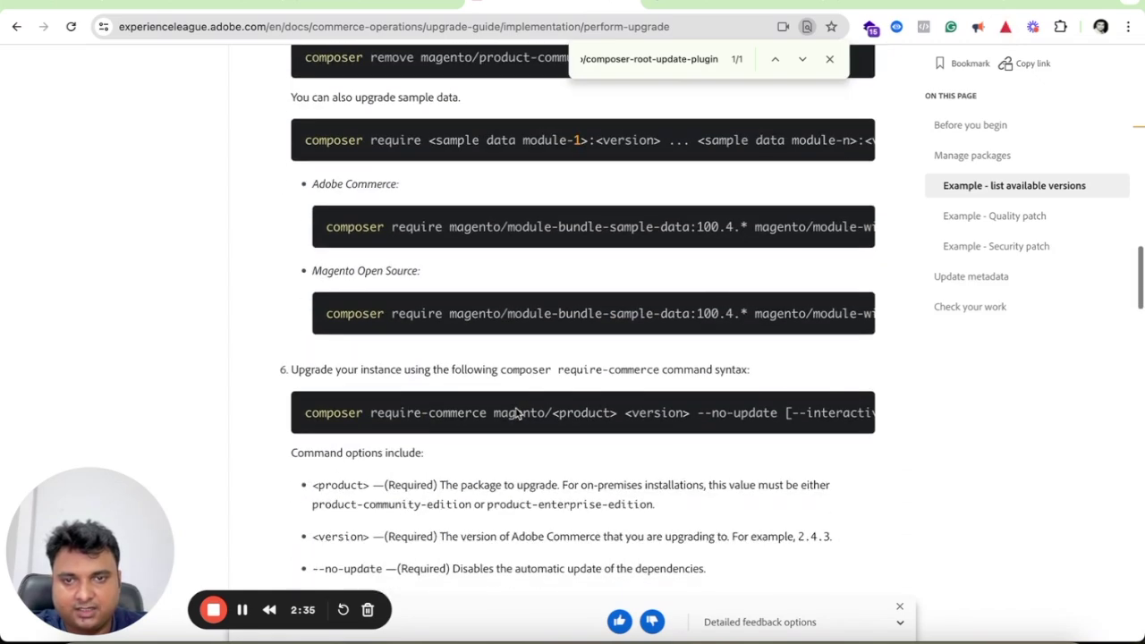
scroll(515, 409, "down", 9)
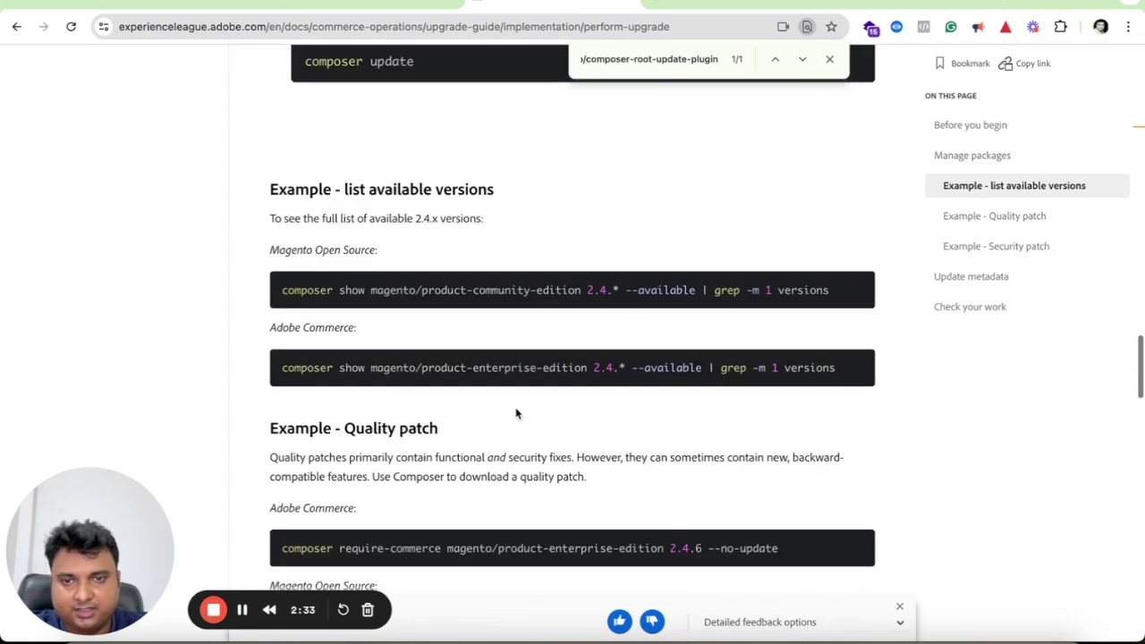
Inspect the Adobe Commerce and community-edition version-check commands in the guide.
scroll(516, 411, "up", 1)
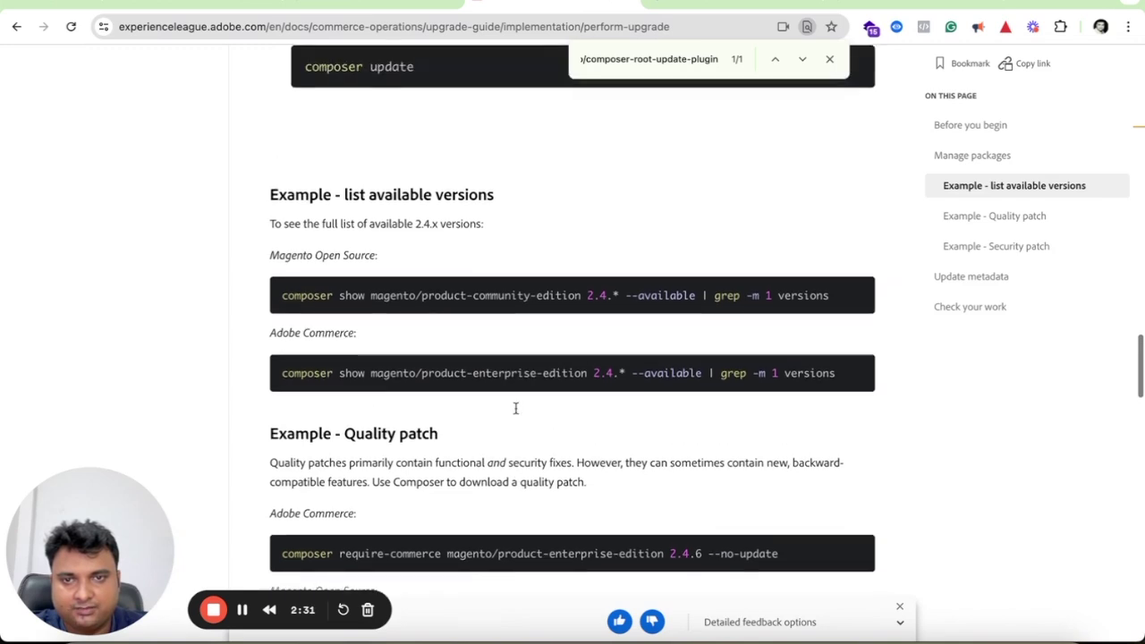
scroll(516, 408, "down", 1)
scroll(561, 517, "down", 1)
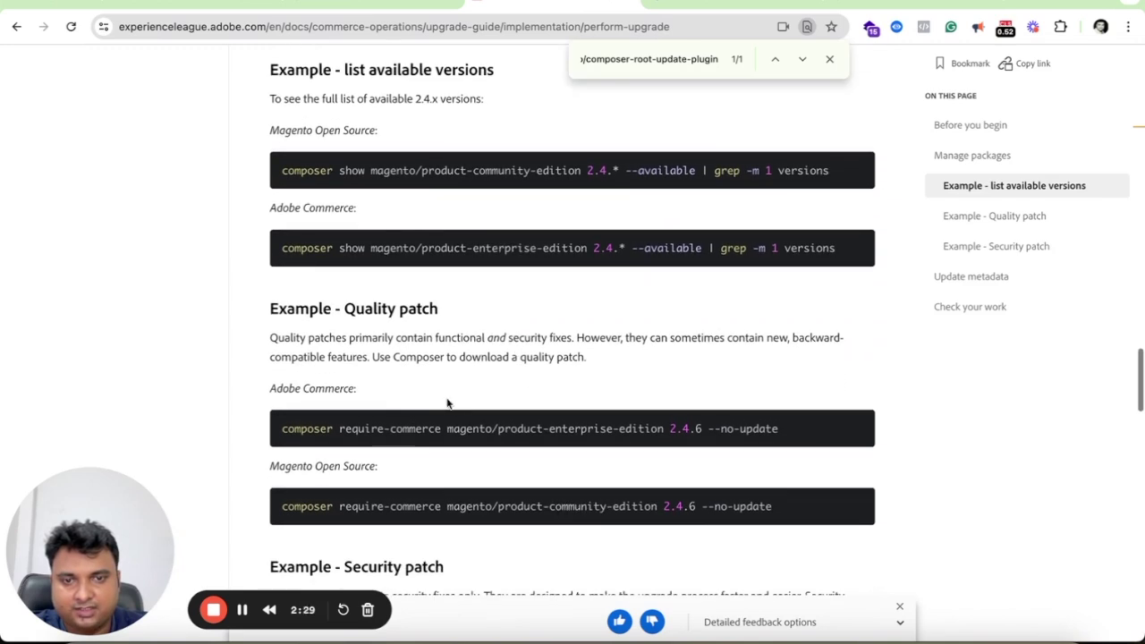
triple_click(329, 424)
double_click(300, 429)
double_click(339, 388)
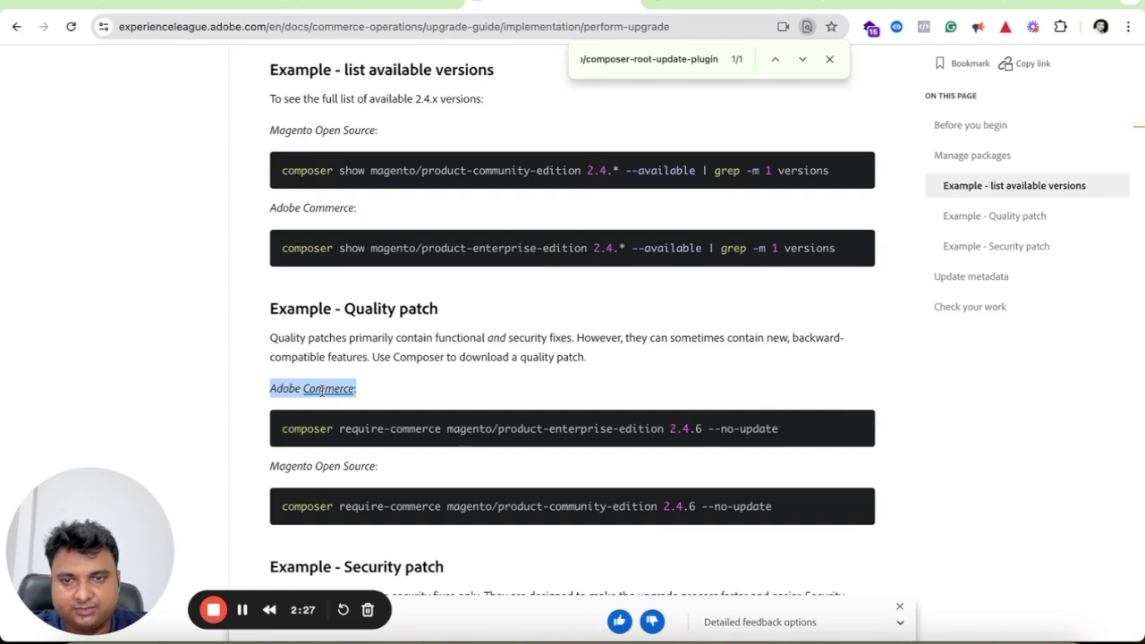
left_click(275, 437)
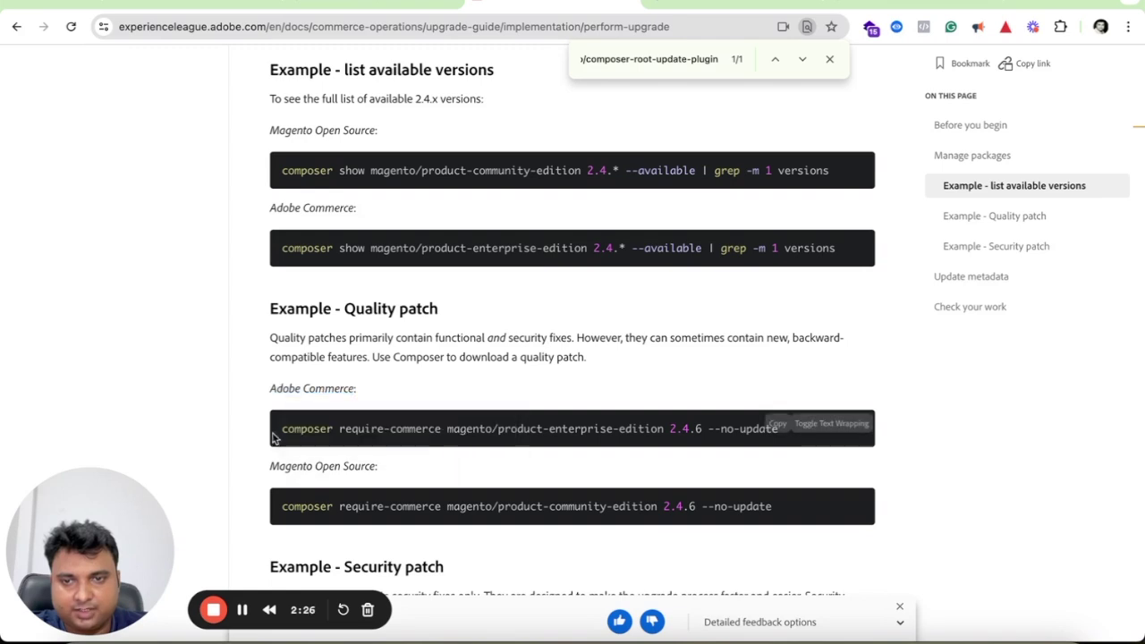
double_click(426, 506)
double_click(573, 507)
left_click(573, 507)
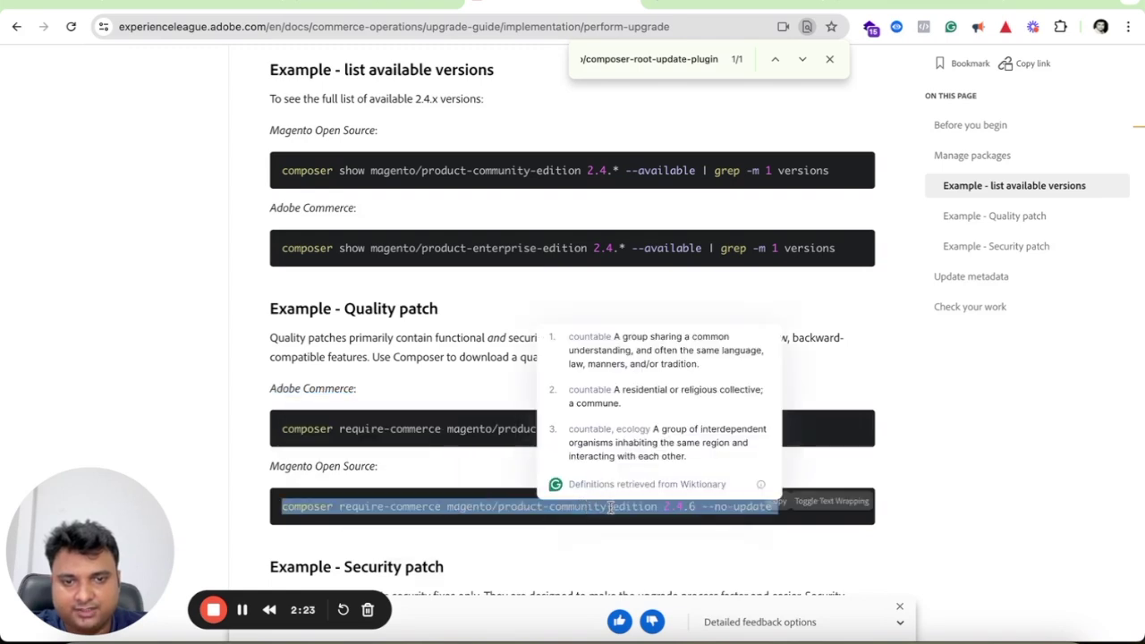
left_click(450, 497)
Copy the Open Source 'composer show … 2.4.* --available | grep -m 1 versions' command.
scroll(465, 492, "up", 1)
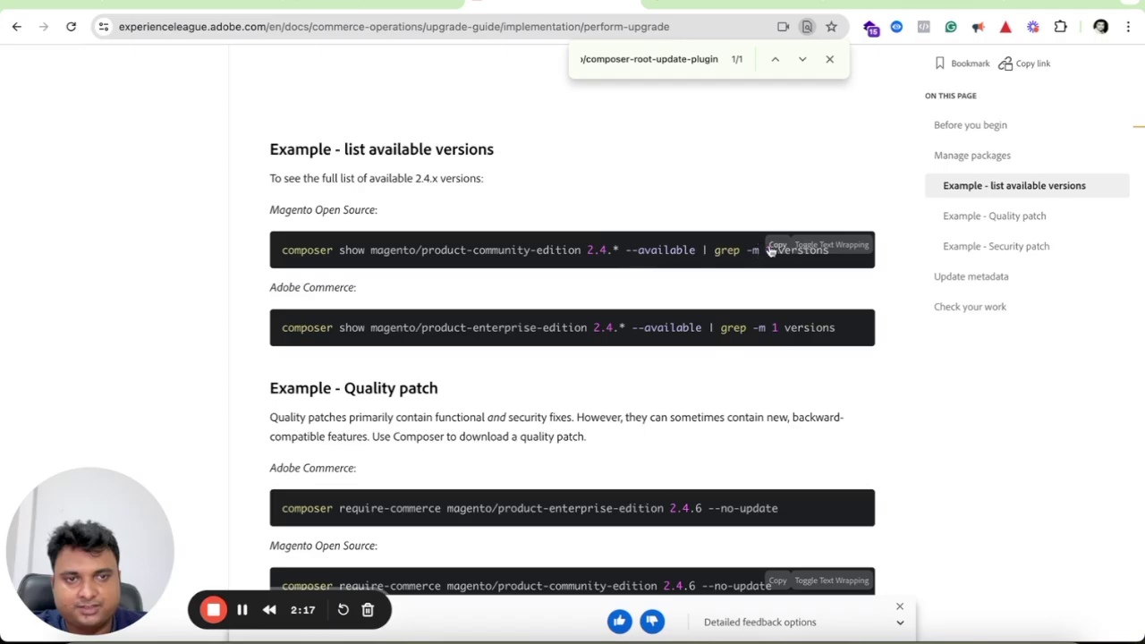
key("super+Tab")
key("super+Tab")
left_click(773, 245)
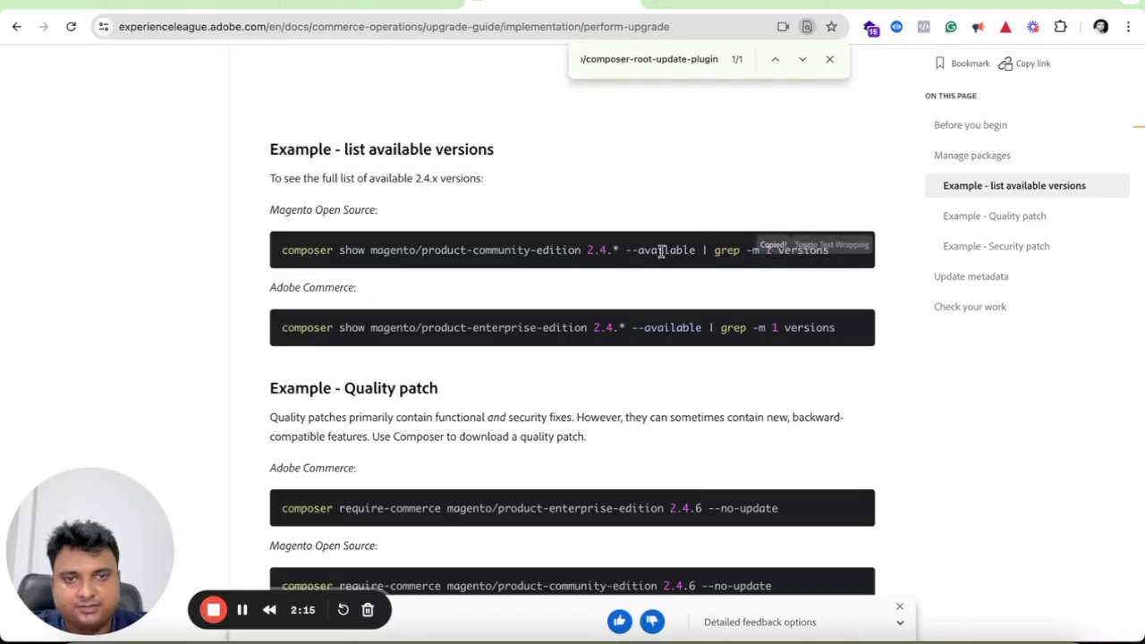
key("super+Tab")
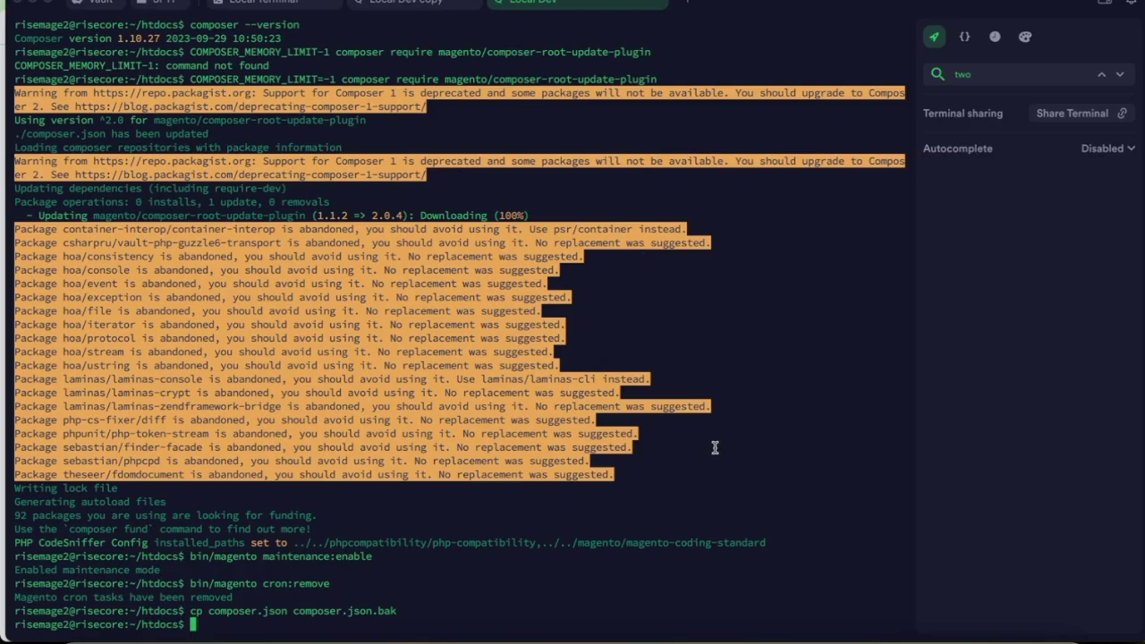
Run the list-versions command and select 2.4.7-p1 as the newest available version.
key("super+v")
key("Return")
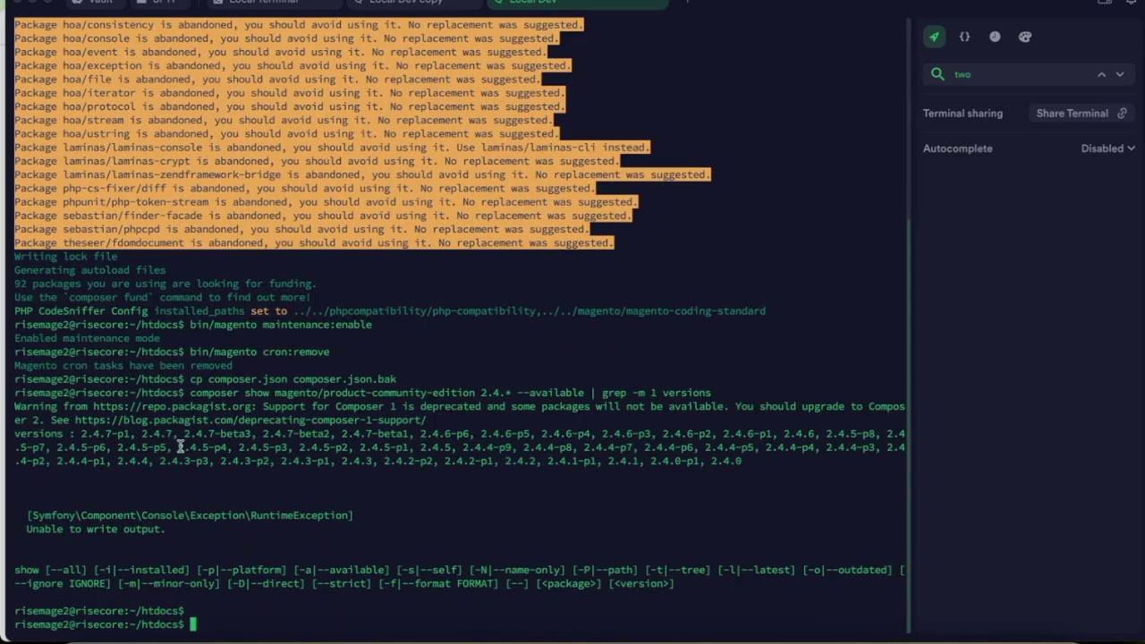
triple_click(123, 437)
left_click(150, 436)
left_click_drag(81, 433, 131, 436)
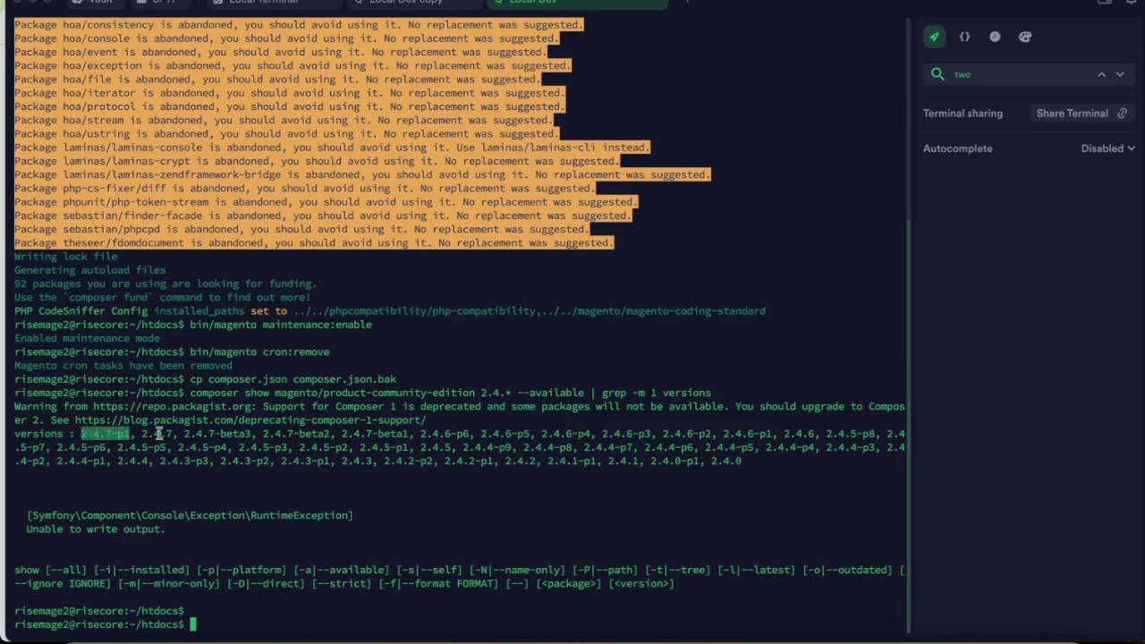
left_click_drag(762, 460, 123, 439)
left_click(78, 438)
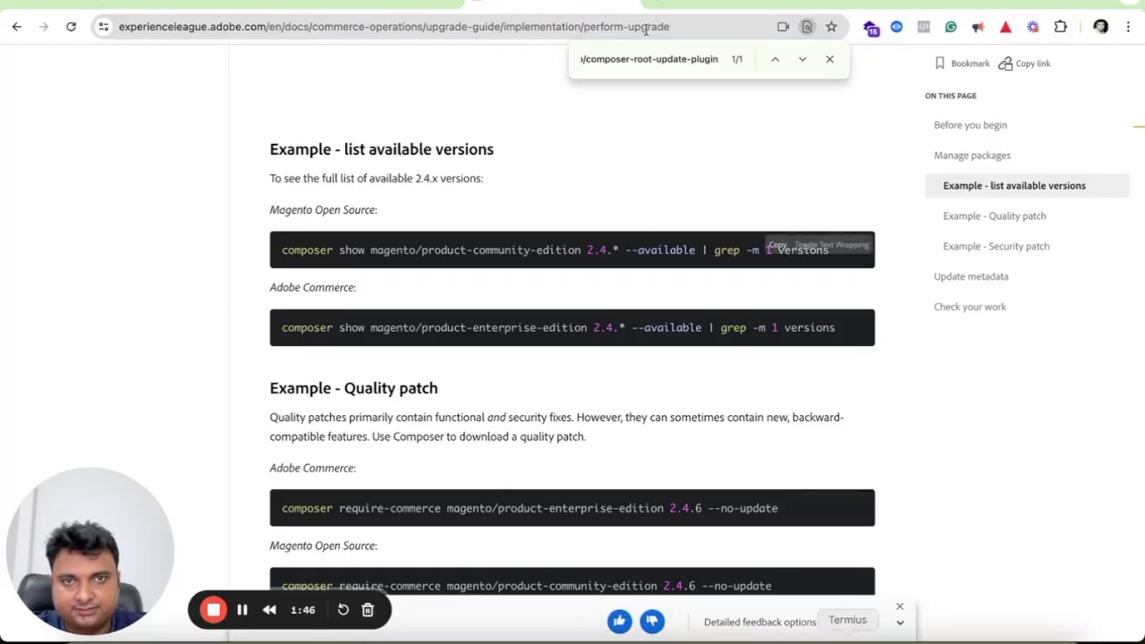
Paste the copied enterprise-edition require-commerce command into Chrome's address bar as a scratch area.
left_click(687, 34)
key("super+v")
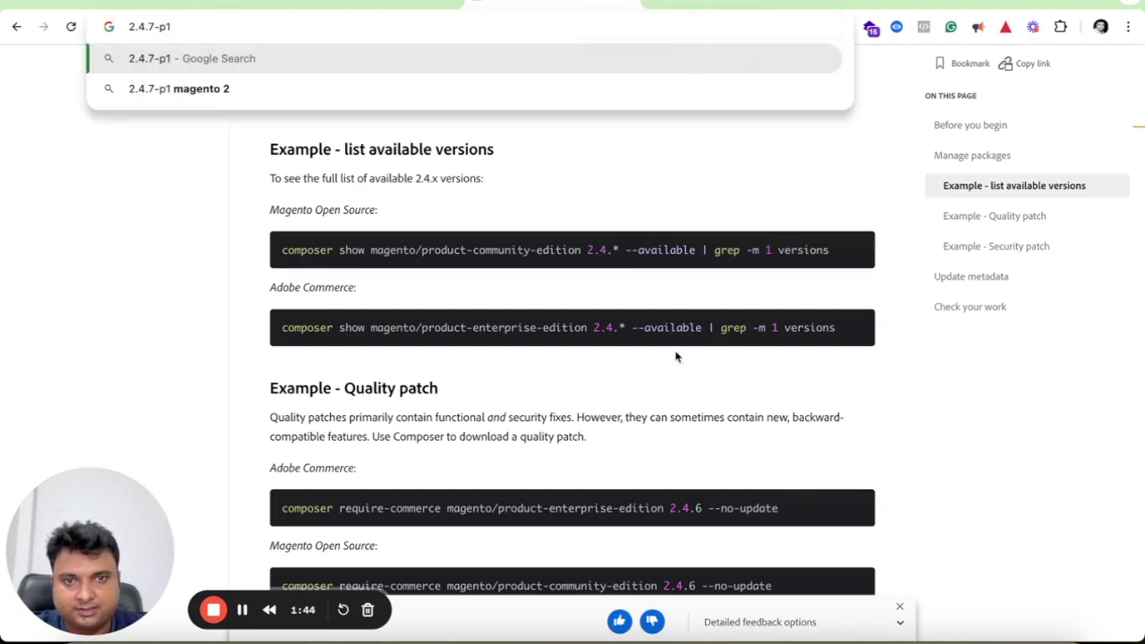
left_click(676, 357)
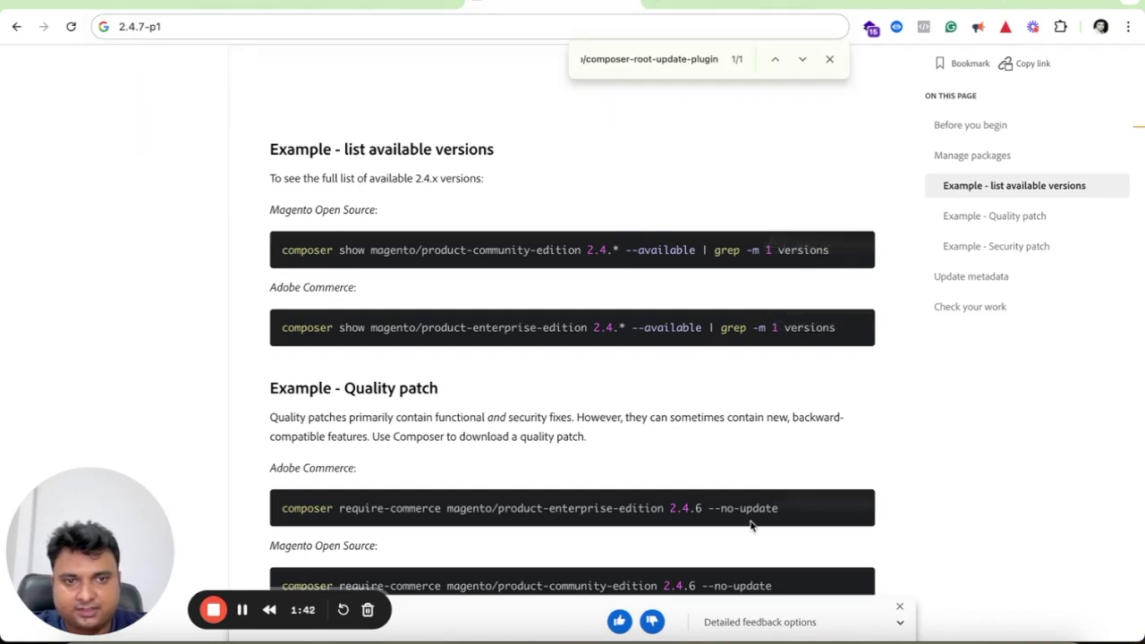
scroll(778, 436, "down", 2)
left_click(229, 19)
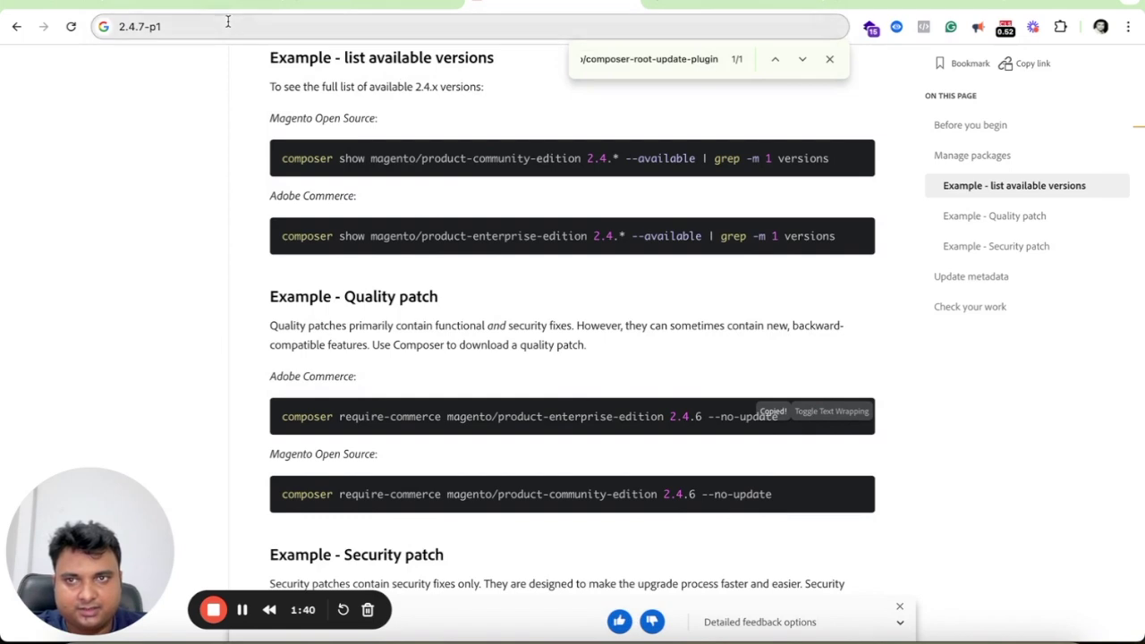
key("Left")
key("super+v")
key("shift+End")
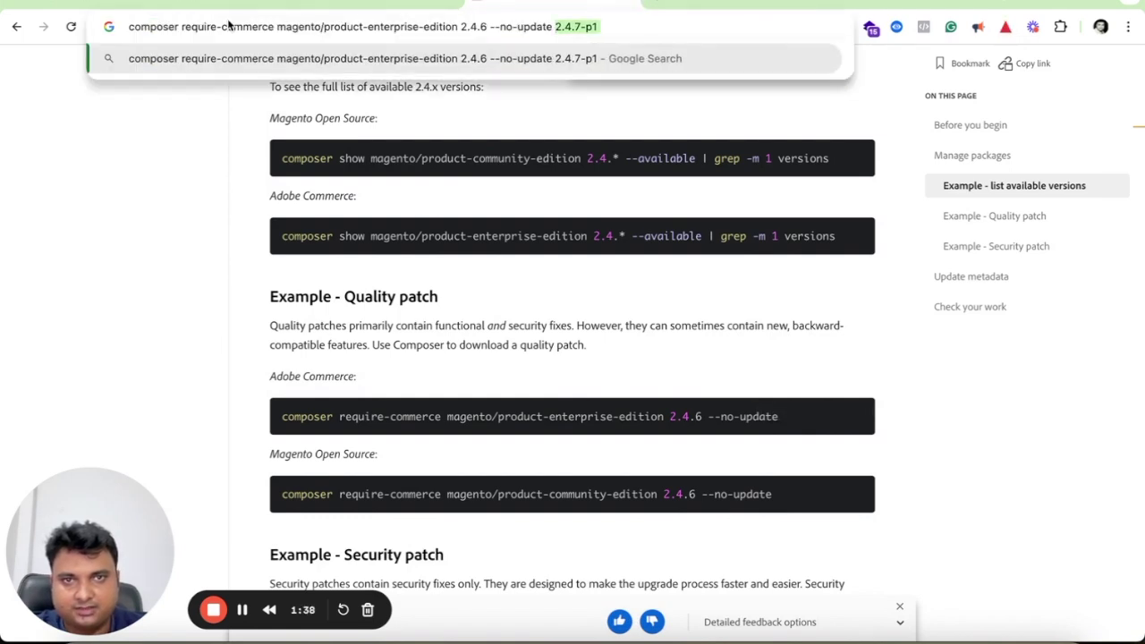
key("BackSpace")
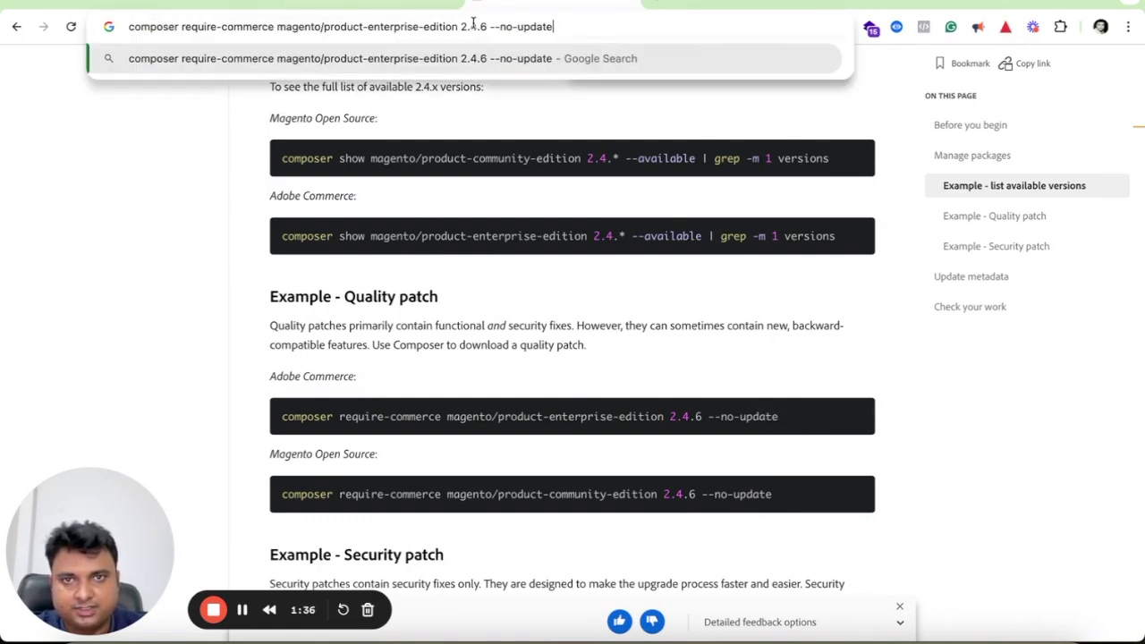
Replace 2.4.6 with 2.4.7-p1 in the command and cut the finished line.
double_click(472, 26)
key("super+v")
key("super+a")
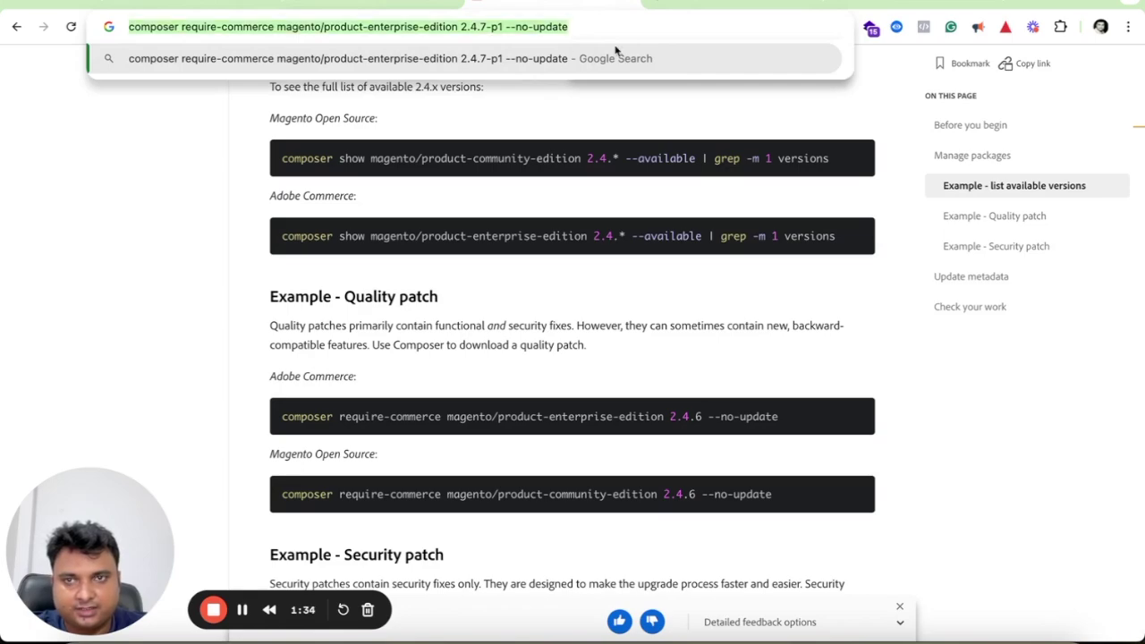
key("super+x")
key("super+Tab")
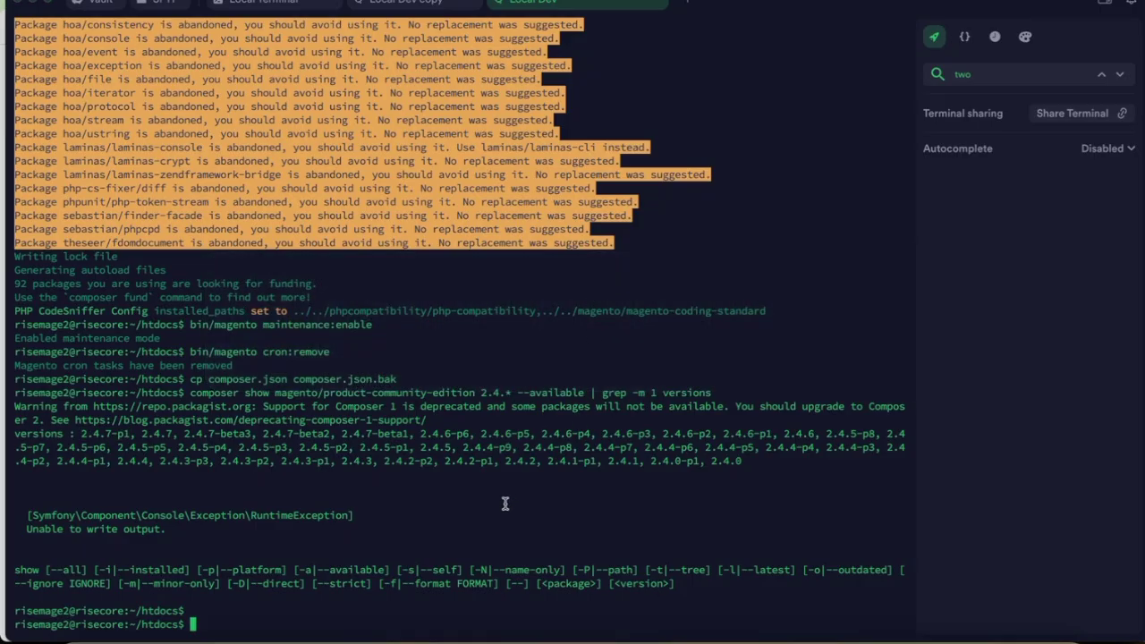
Run composer require-commerce magento/product-enterprise-edition 2.4.7-p1 --no-update at the htdocs prompt.
key("super+v")
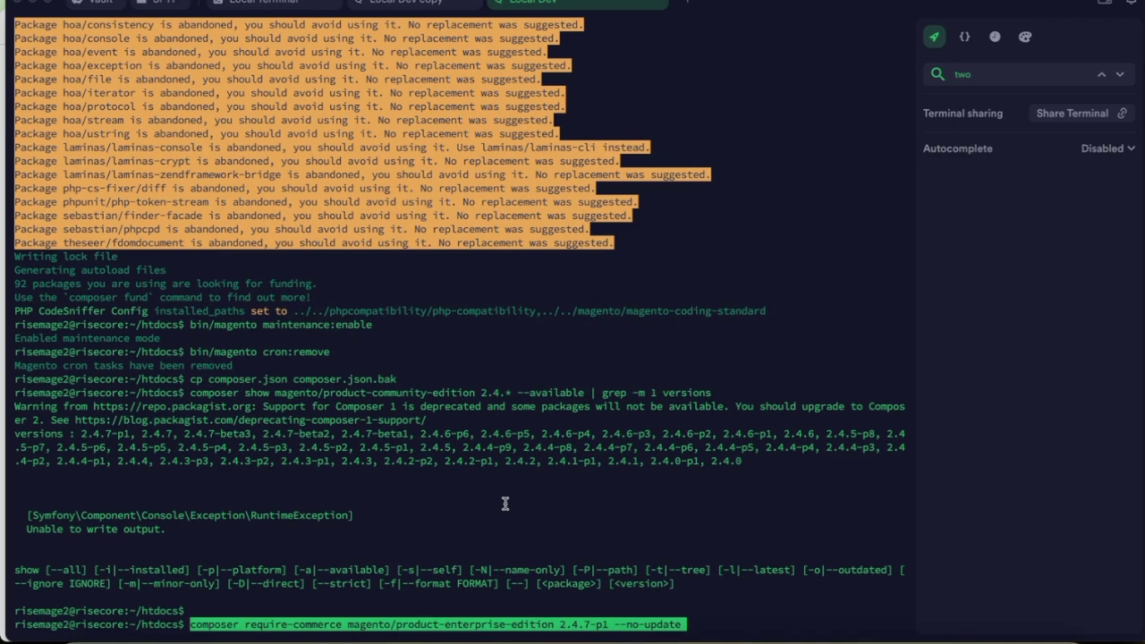
key("Return")
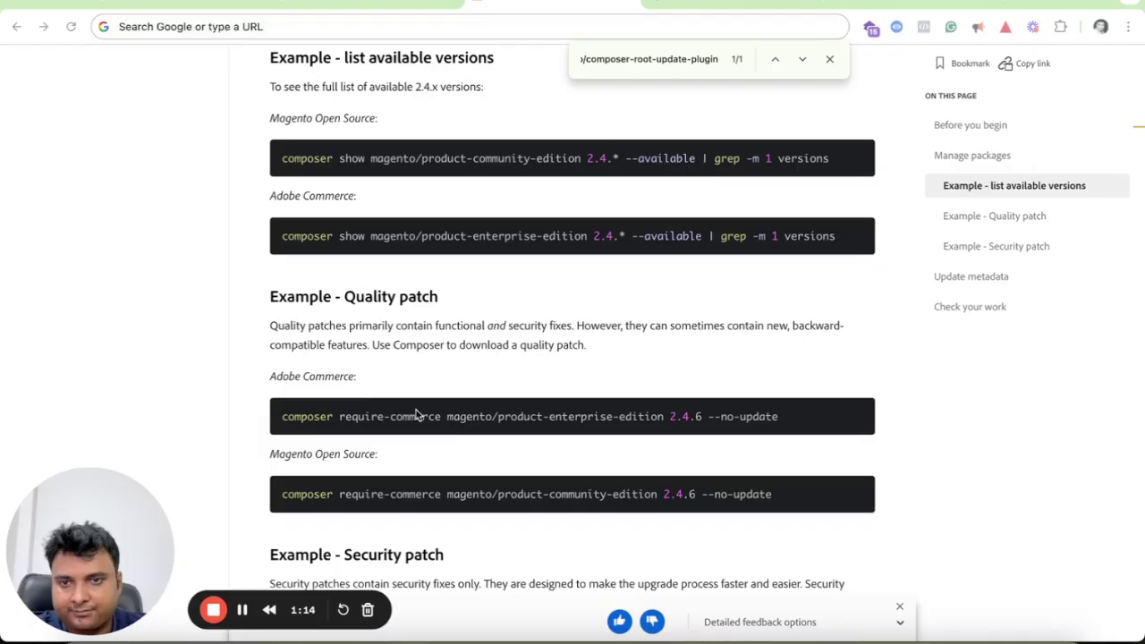
In the address bar, replace the enterprise-edition prefix with the Magento Open Source require-commerce command.
key("super+l")
key("ctrl+v")
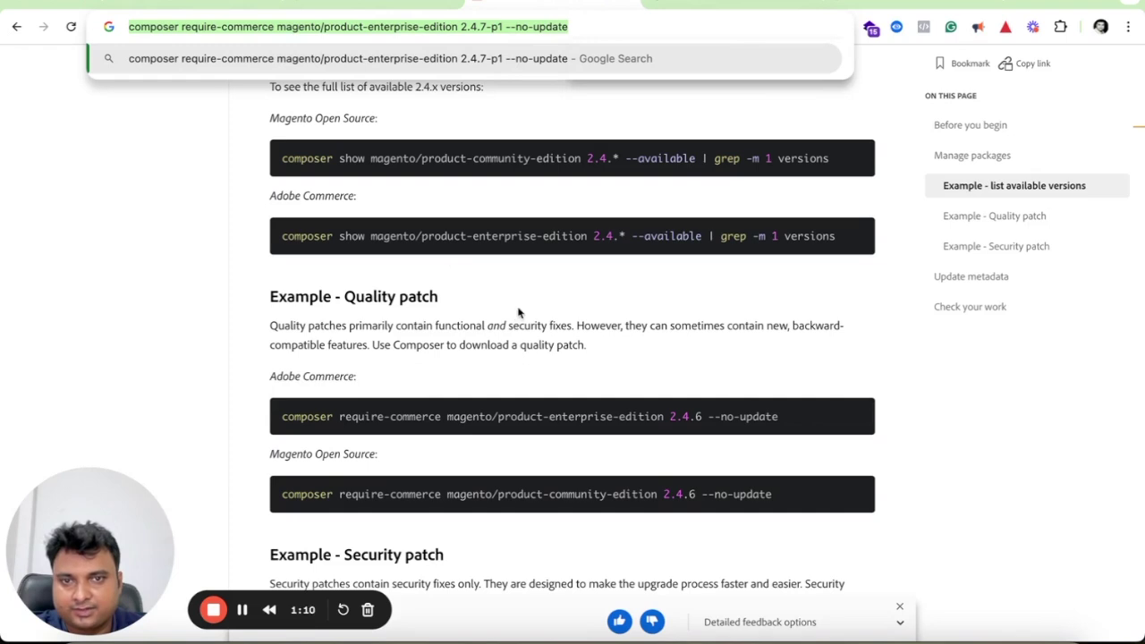
key("ctrl+f")
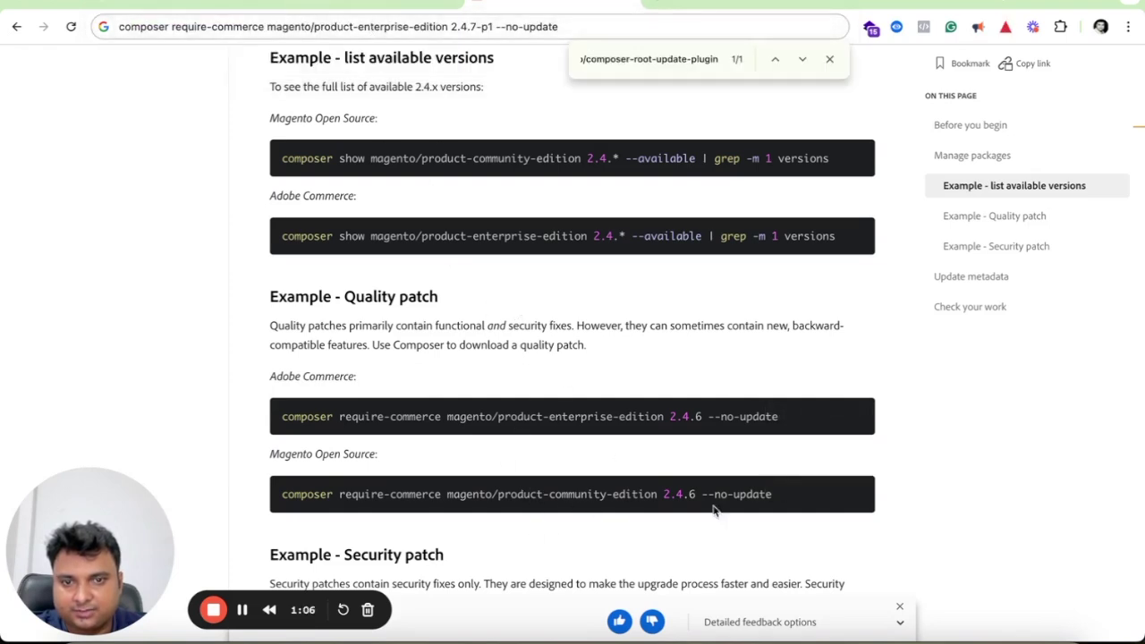
left_click(773, 491)
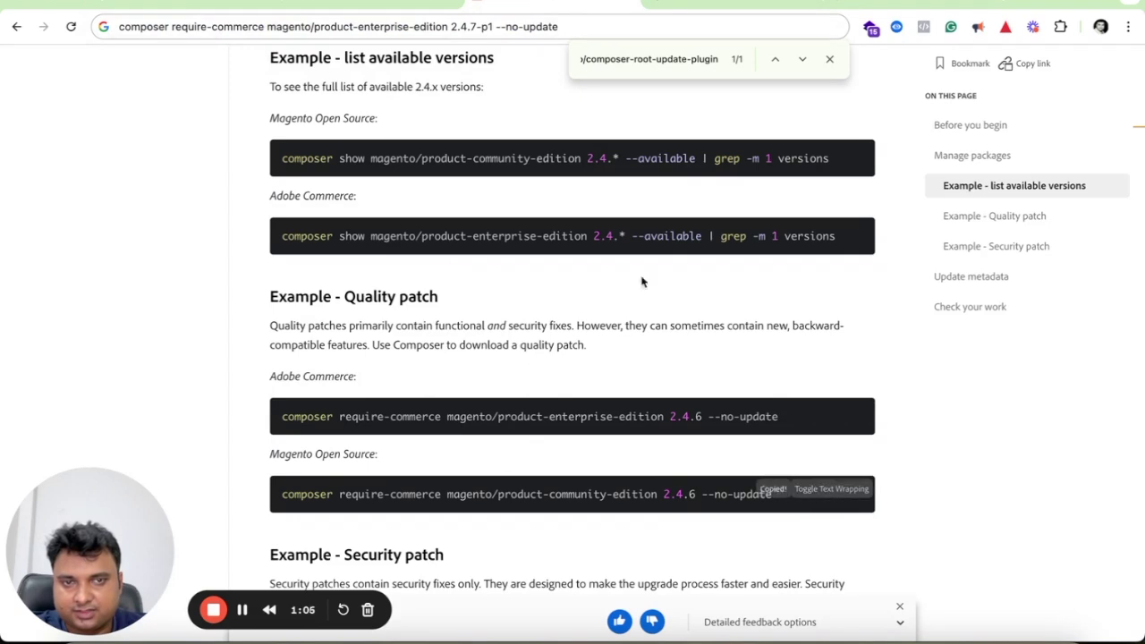
left_click(583, 29)
left_click(450, 30)
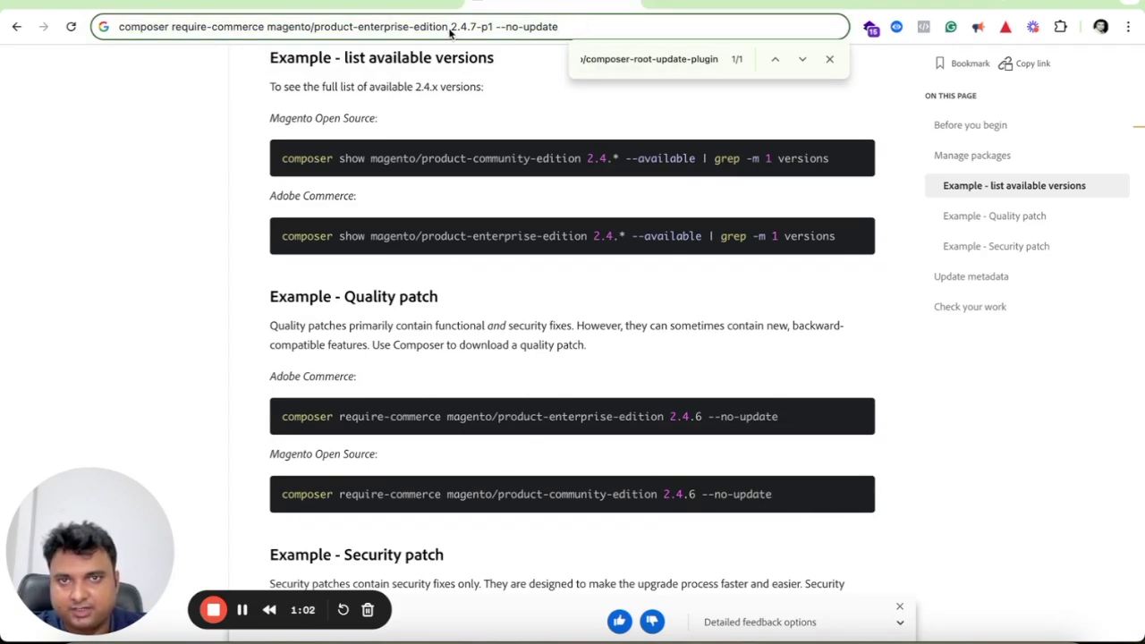
key("shift+Home")
key("ctrl+v")
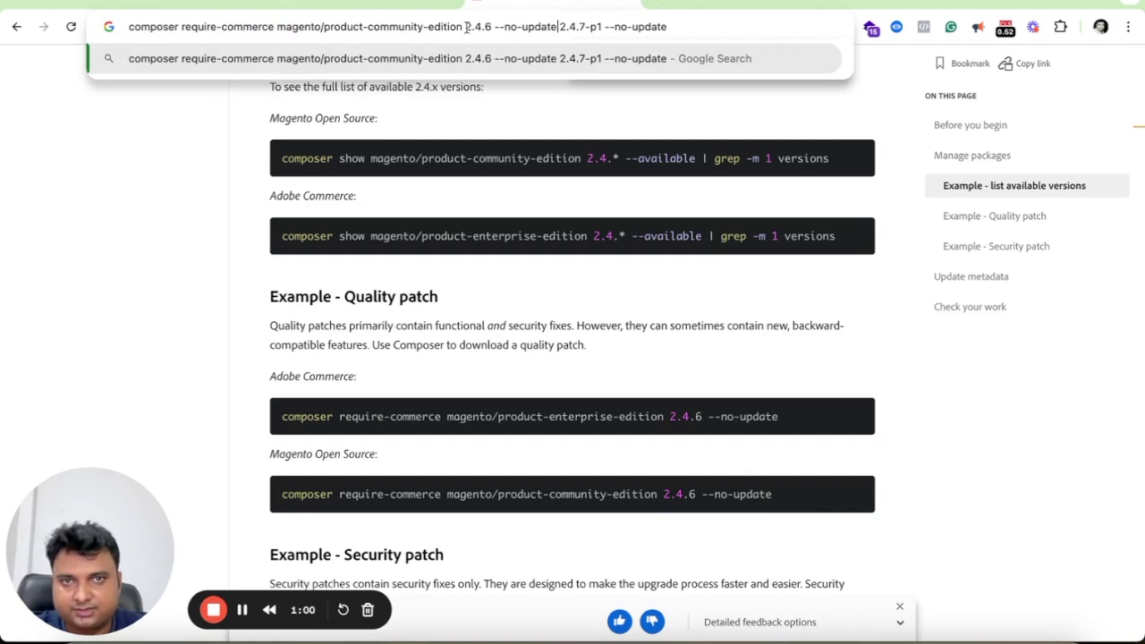
Remove the duplicate '2.4.6 --no-update' and copy the finished 2.4.7-p1 command to Termius.
left_click_drag(558, 27, 464, 27)
key("BackSpace")
key("BackSpace")
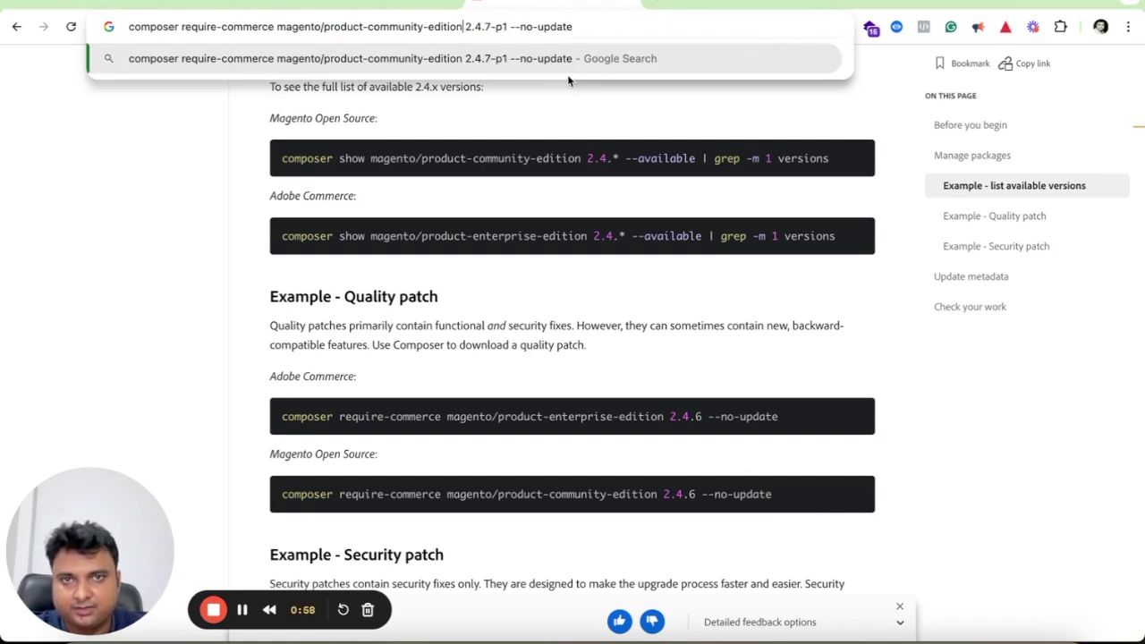
triple_click(598, 29)
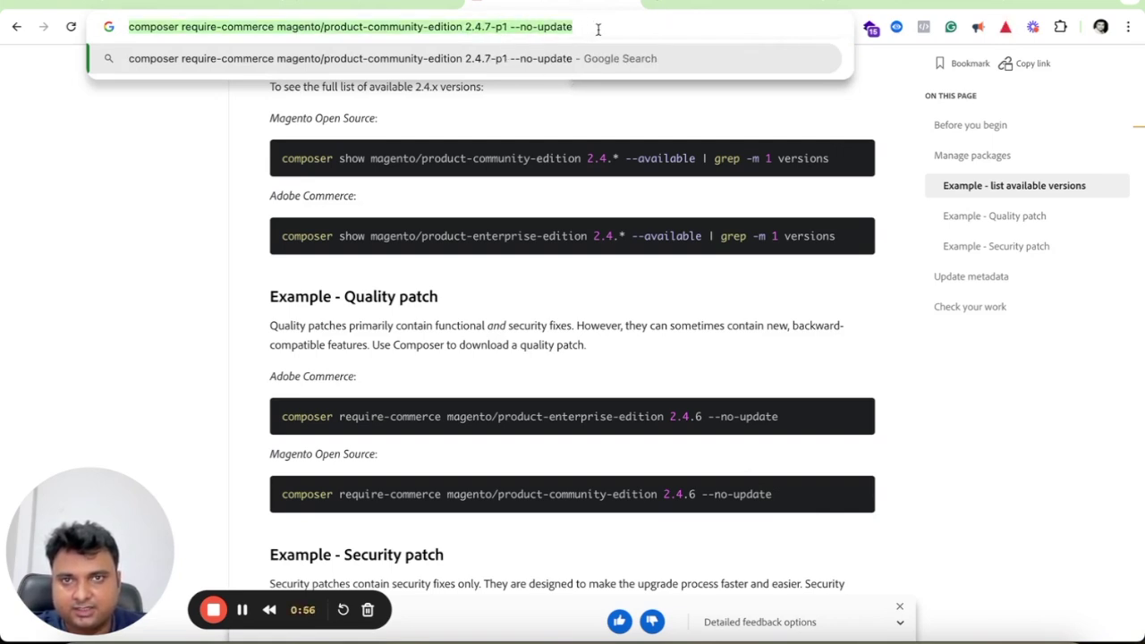
left_click(612, 26)
triple_click(612, 27)
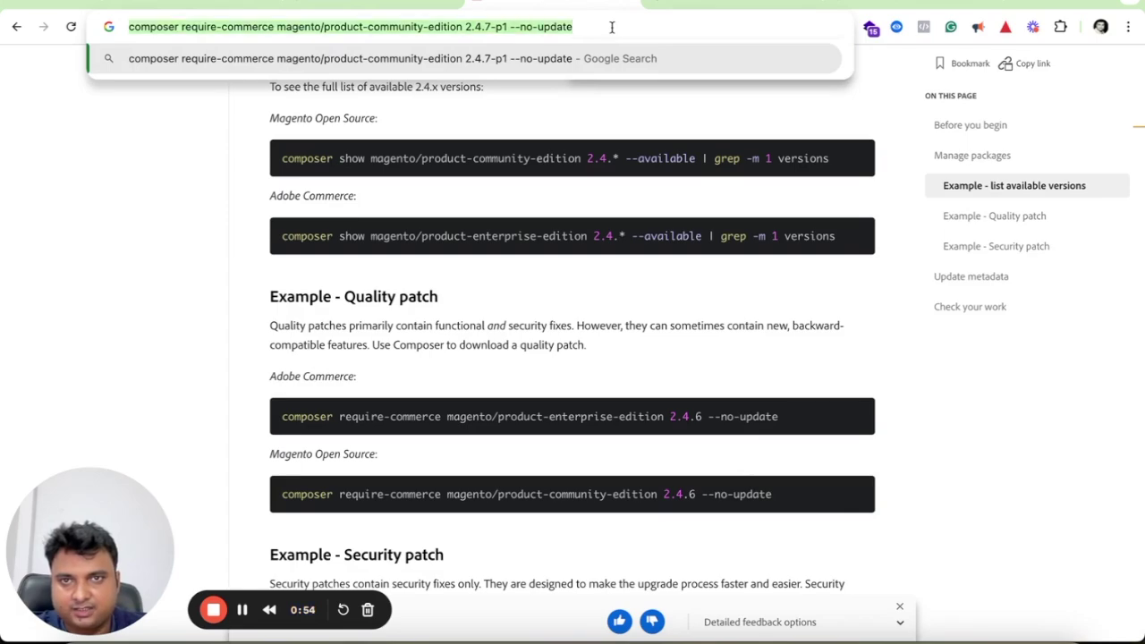
key("super+Tab")
Run the Open Source 2.4.7-p1 require-commerce command, then copy 'composer update' from the docs.
key("super+v")
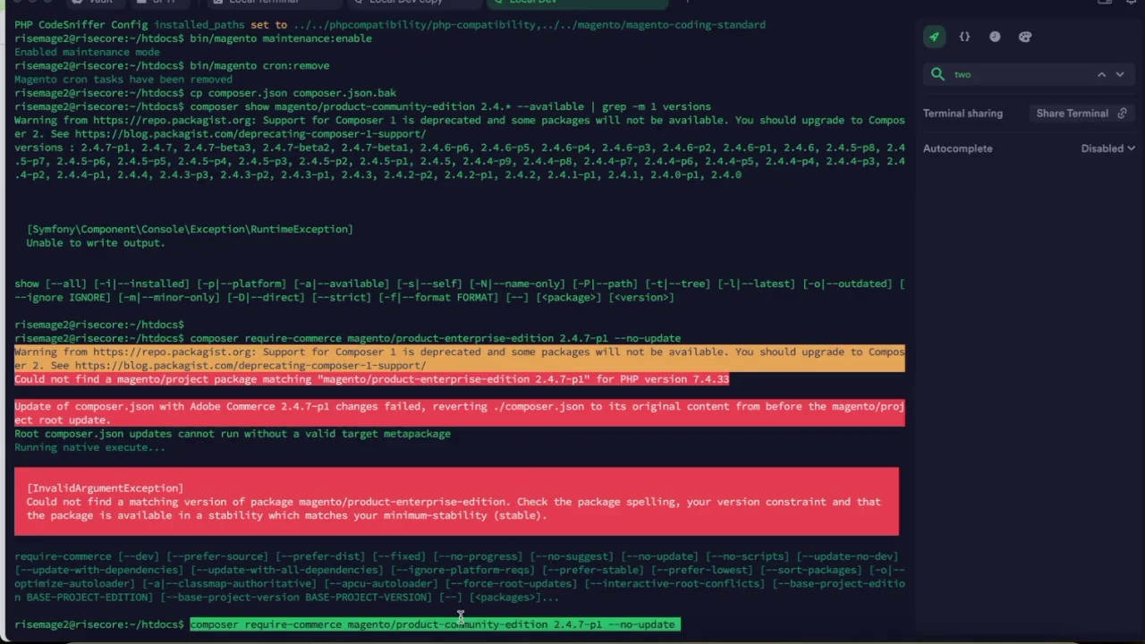
key("Return")
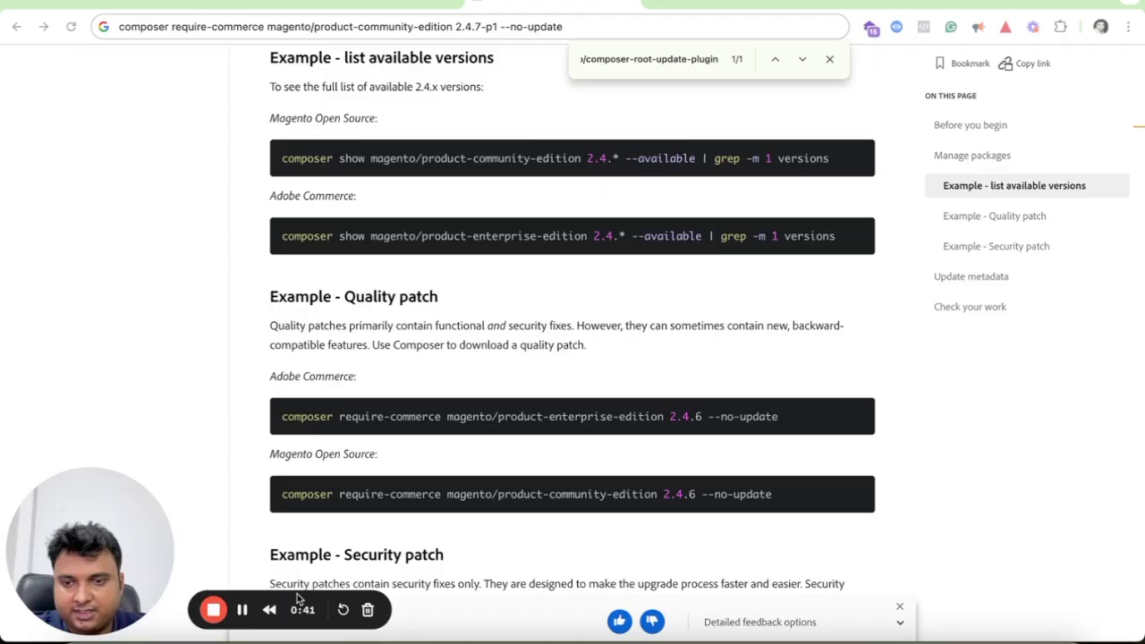
key("ctrl+l")
scroll(459, 530, "down", 3)
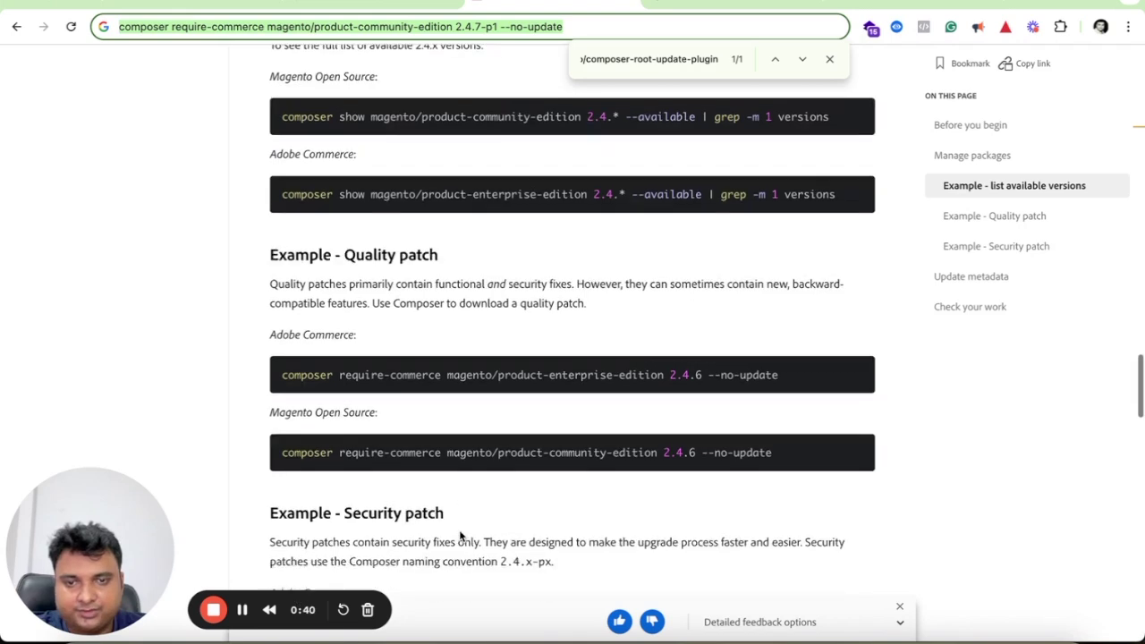
scroll(459, 530, "down", 5)
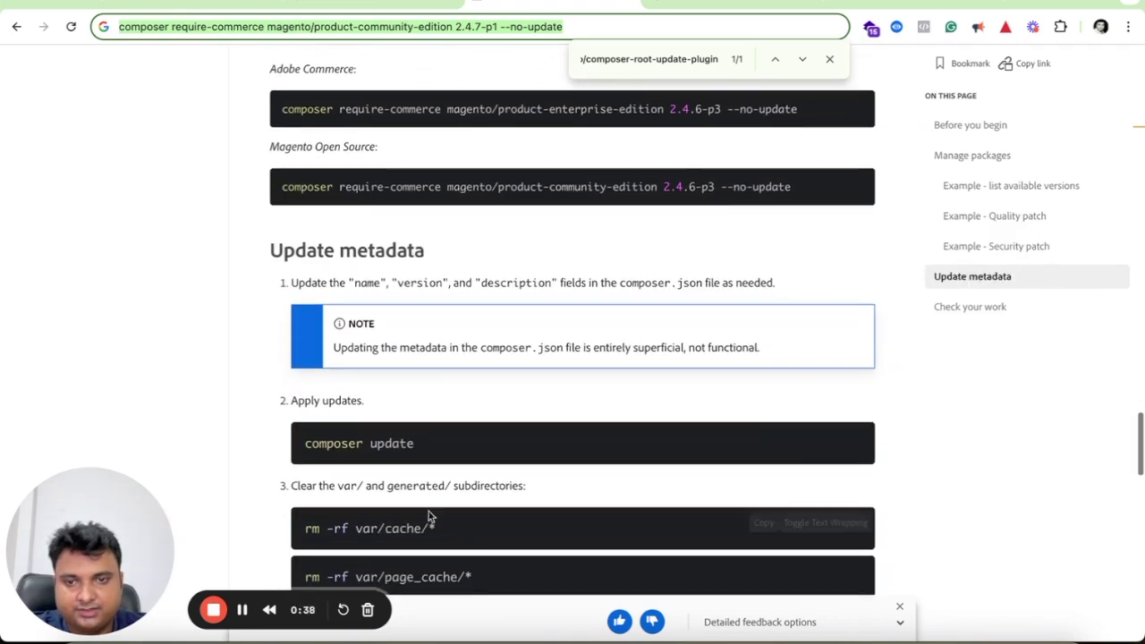
left_click(763, 438)
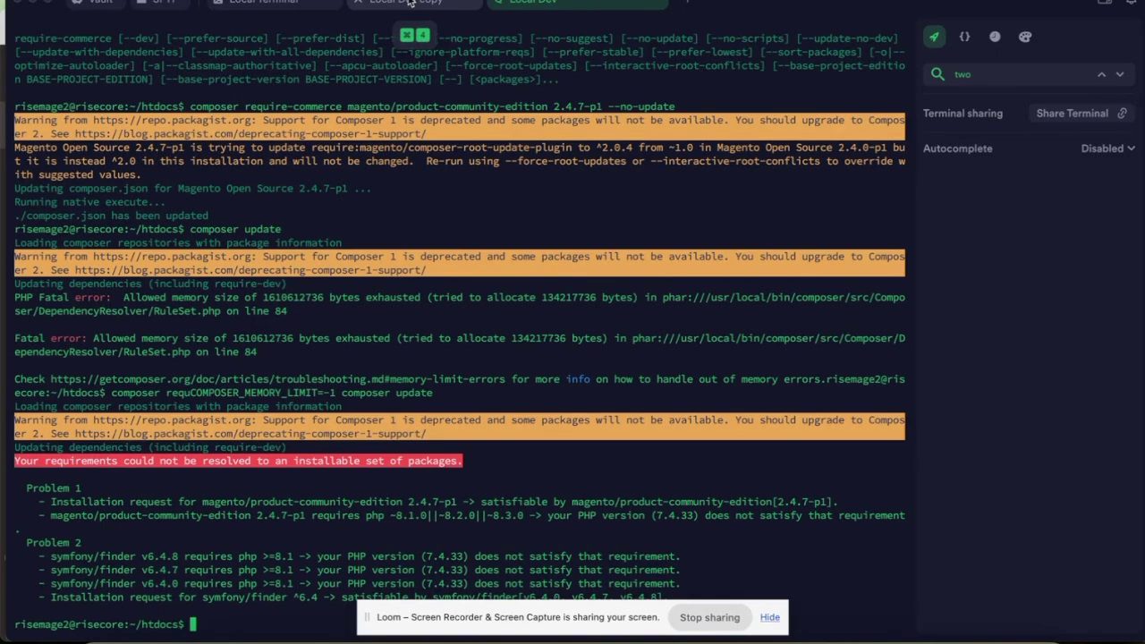
In the Local Dev session, select option 7 to make php8.2 the active PHP version.
left_click(407, 2)
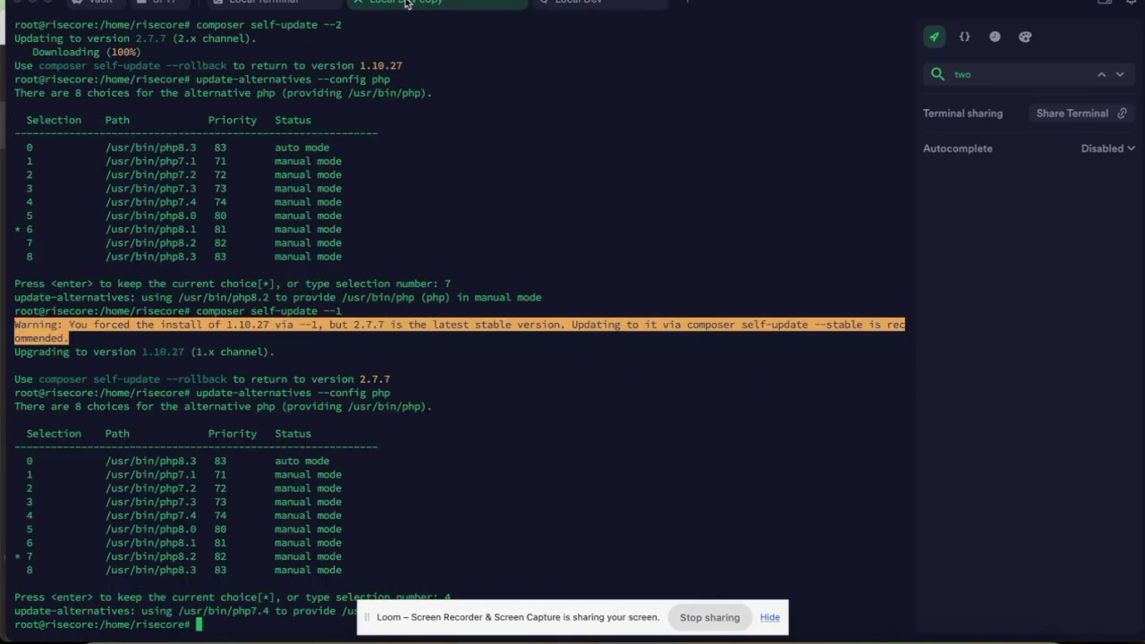
left_click(770, 618)
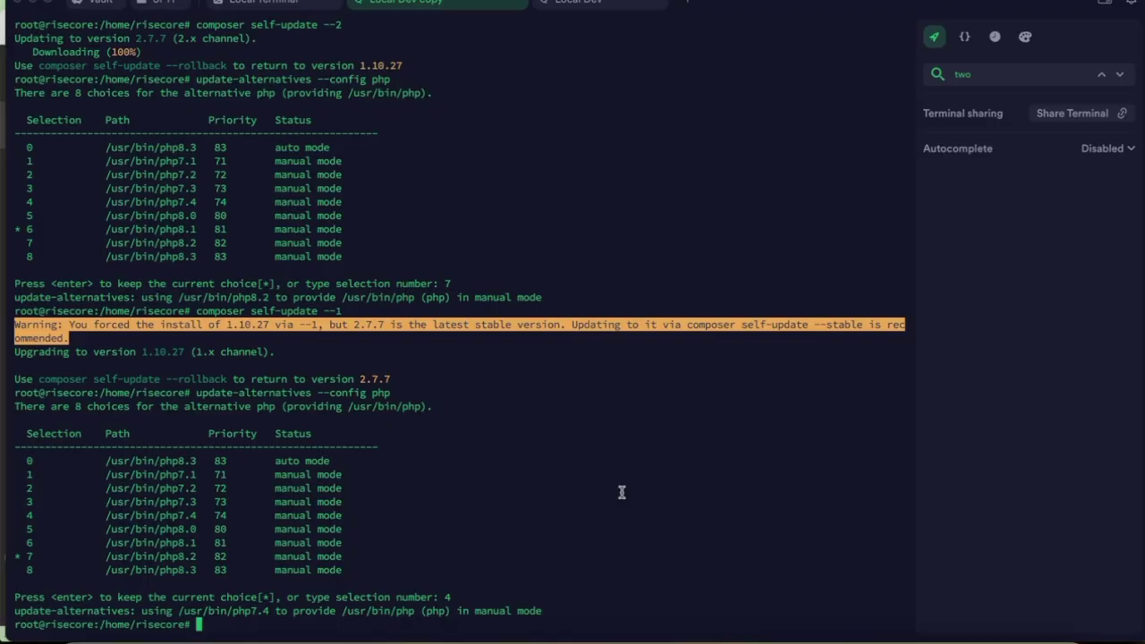
key("Up")
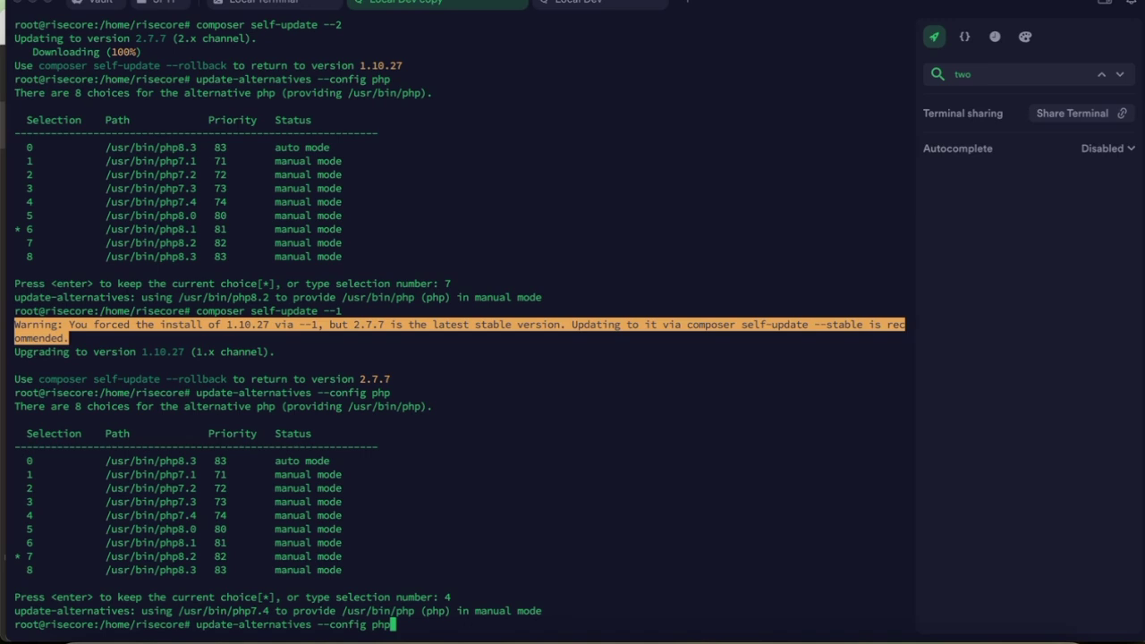
key("Return")
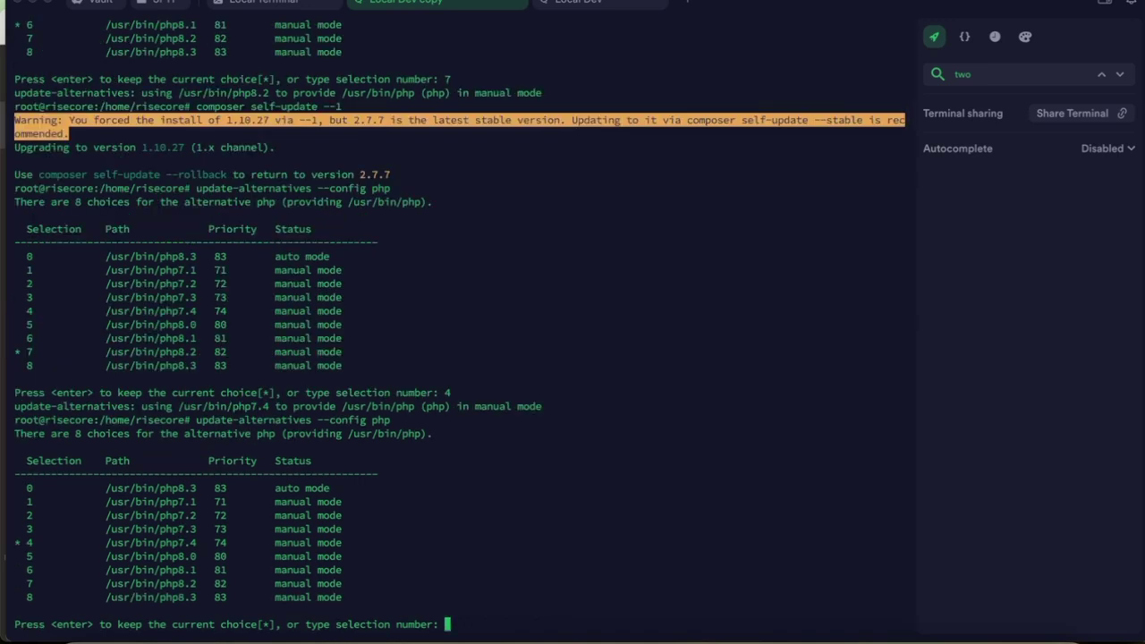
type("7")
key("Return")
Run 'composer self-update --2' to upgrade Composer to 2.7.7.
key("Up")
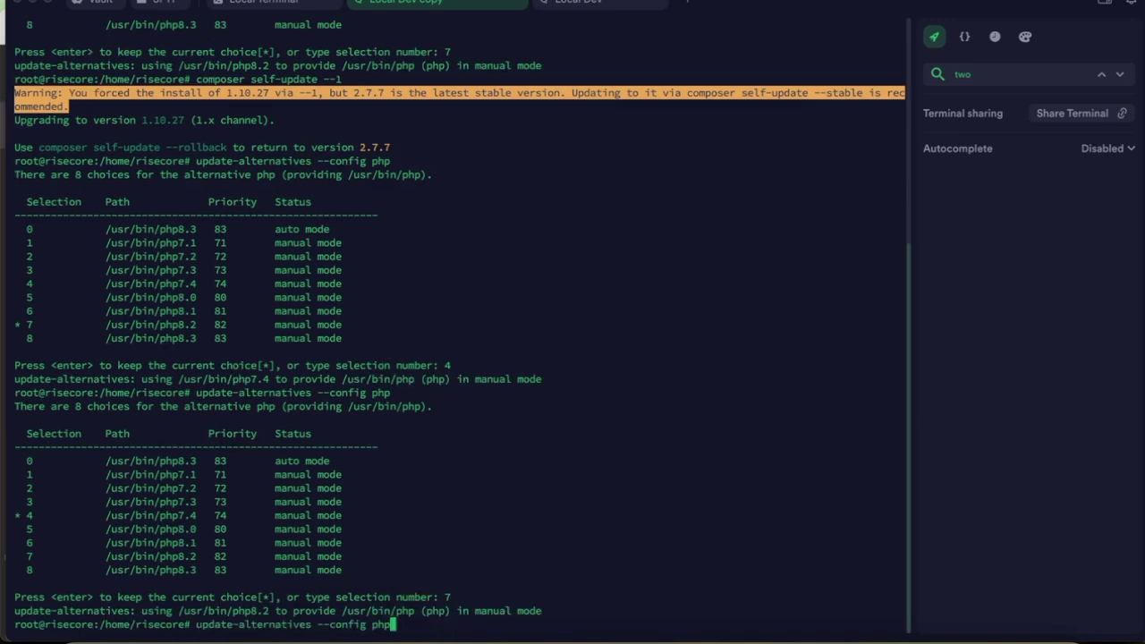
key("Up")
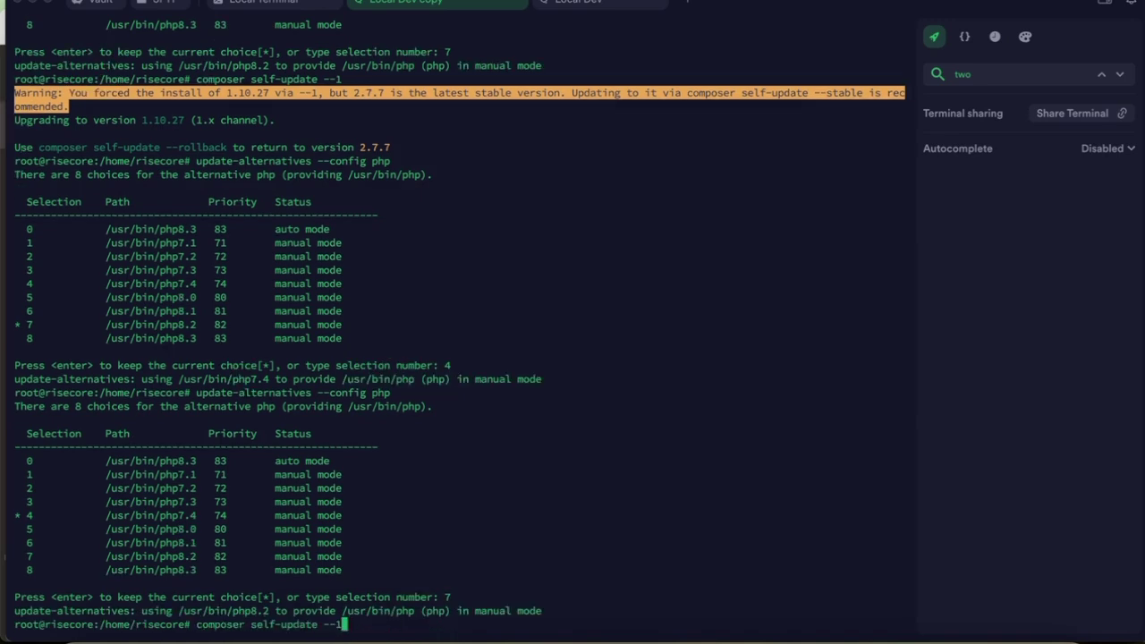
key("BackSpace")
type("2")
key("Return")
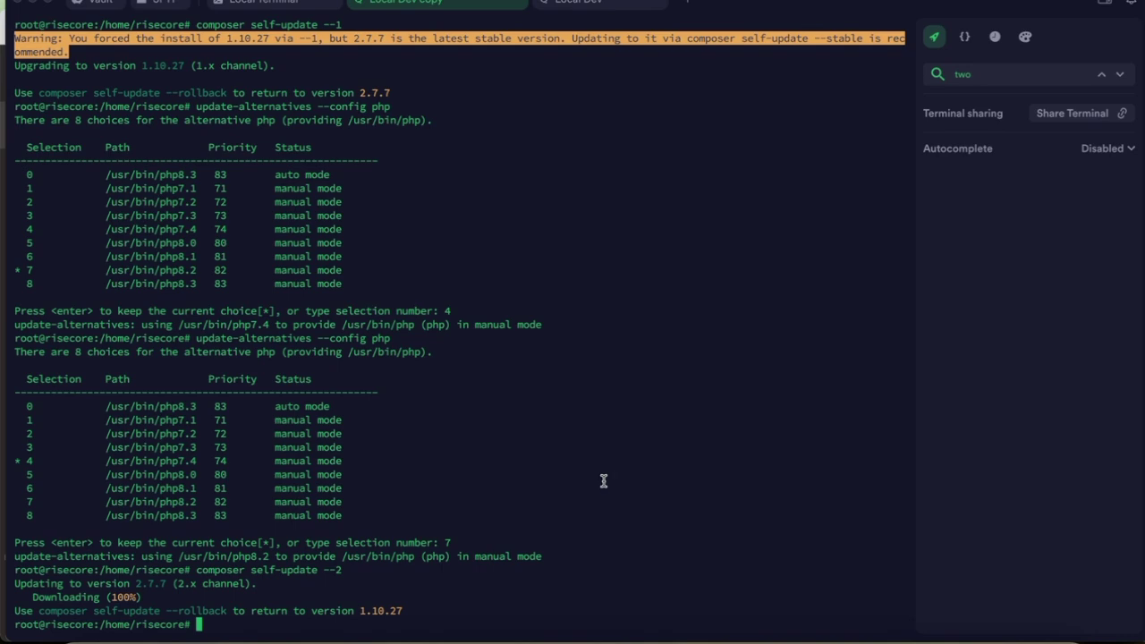
Run 'COMPOSER_MEMORY_LIMIT=-1 composer update' in Local Dev and trust both Magento Composer plugins with y.
left_click(585, 4)
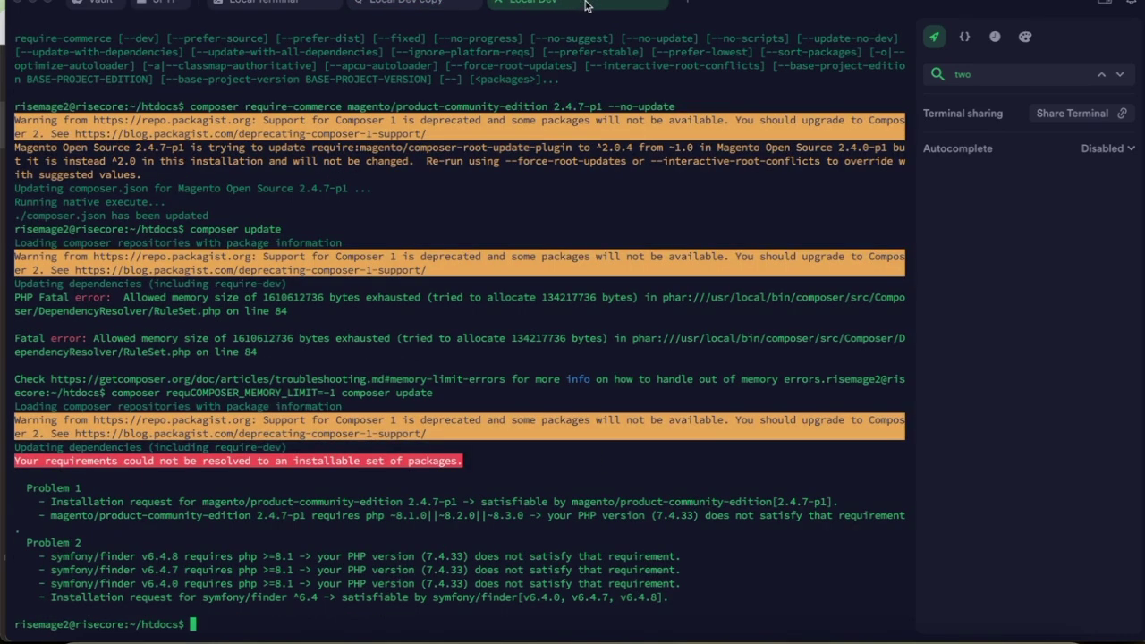
key("super+v")
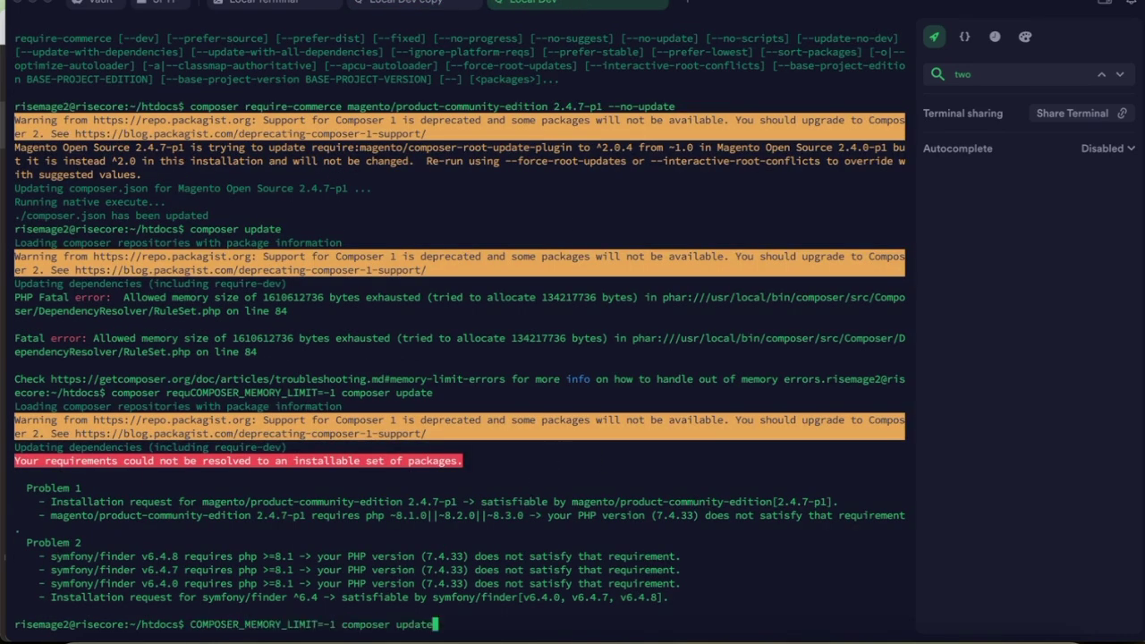
key("Return")
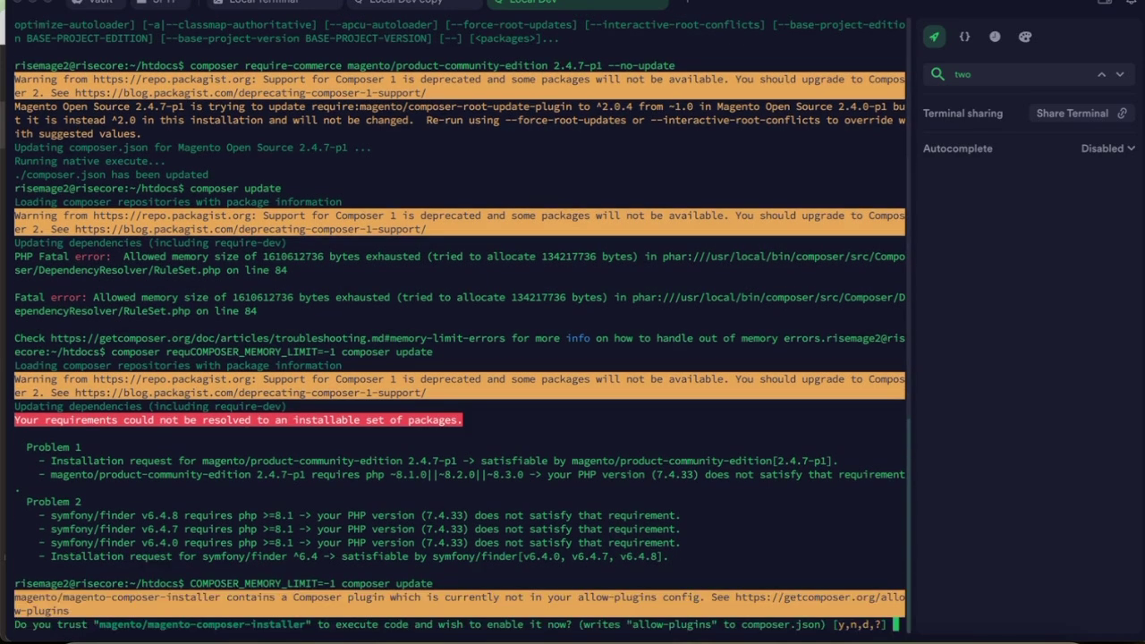
type("y")
key("Return")
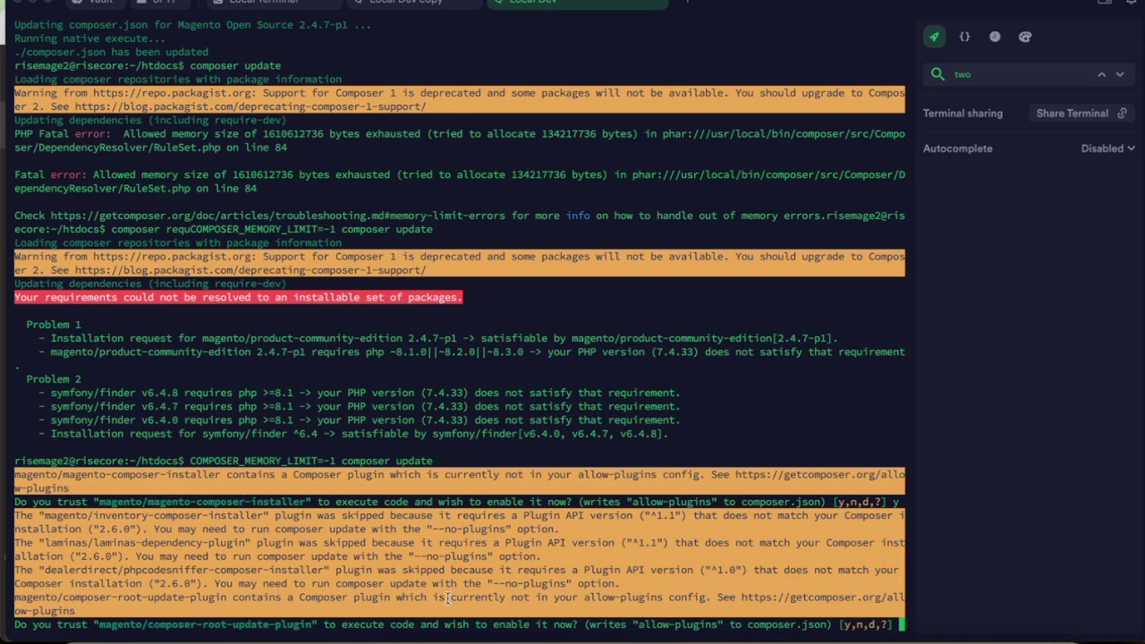
type("y")
key("Return")
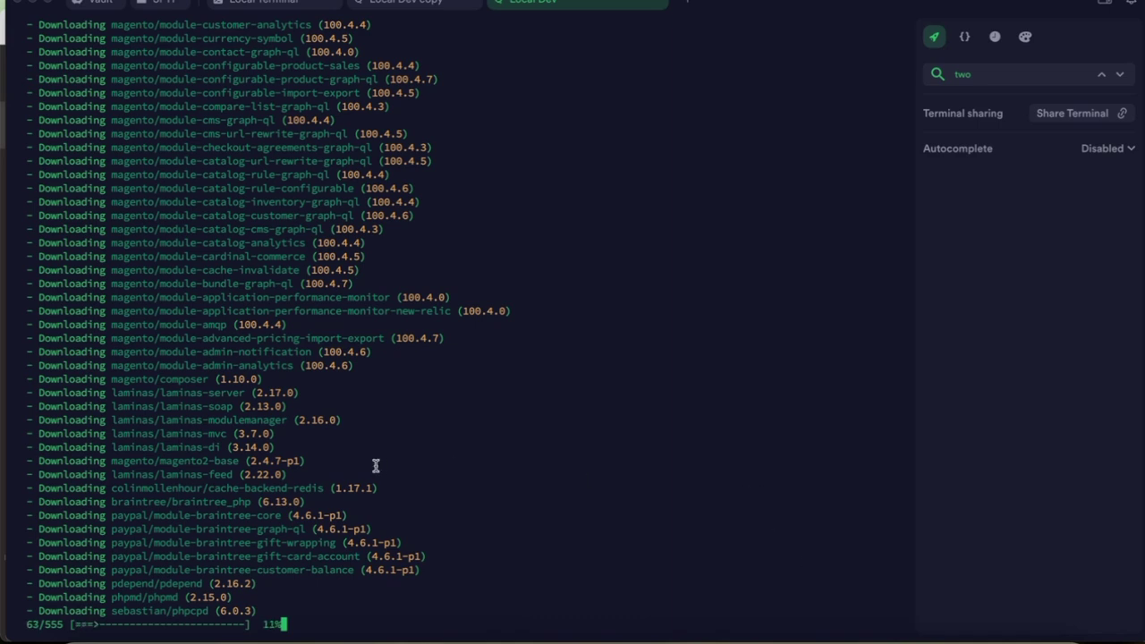
Let Composer finish the 2.4.7-p1 package upgrades, checking the magento2-base line in the output.
left_click_drag(108, 463, 313, 461)
left_click(410, 462)
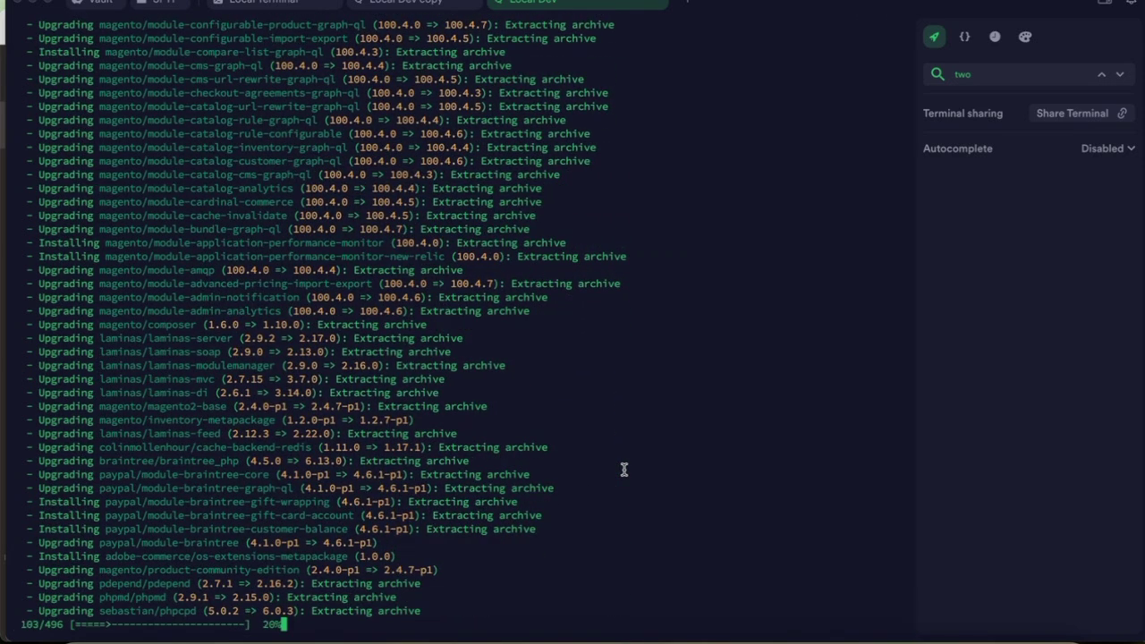
left_click(759, 634)
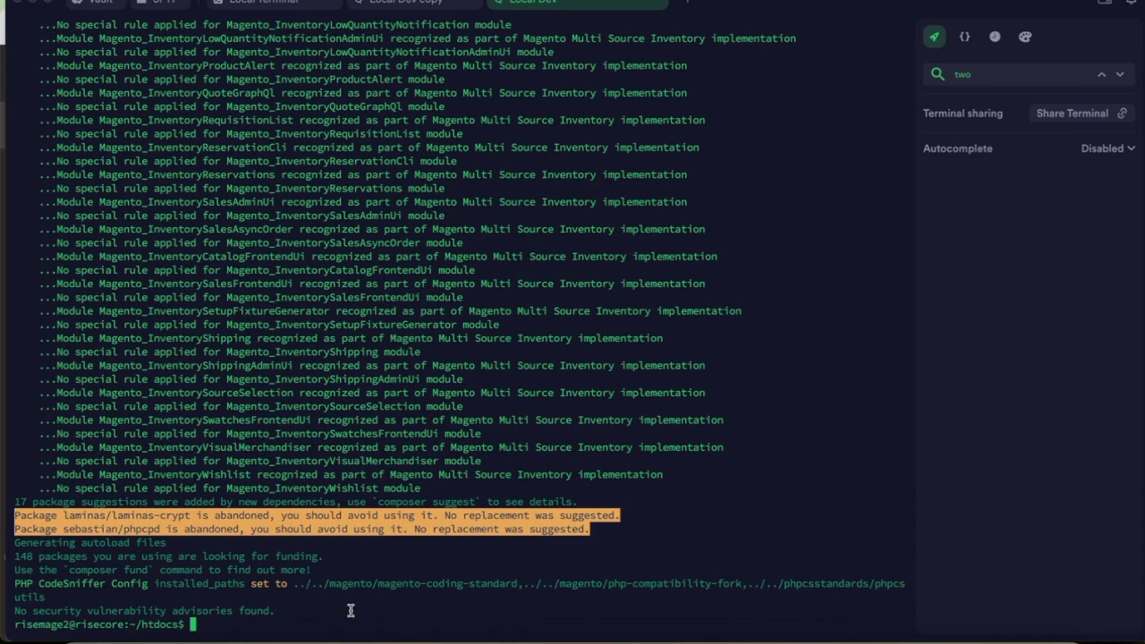
Check the versions with 'php -v' and 'php bin/magento -V': PHP 8.2.20, Magento 2.4.7-p1.
type("php -v")
key("Return")
type("php bin/")
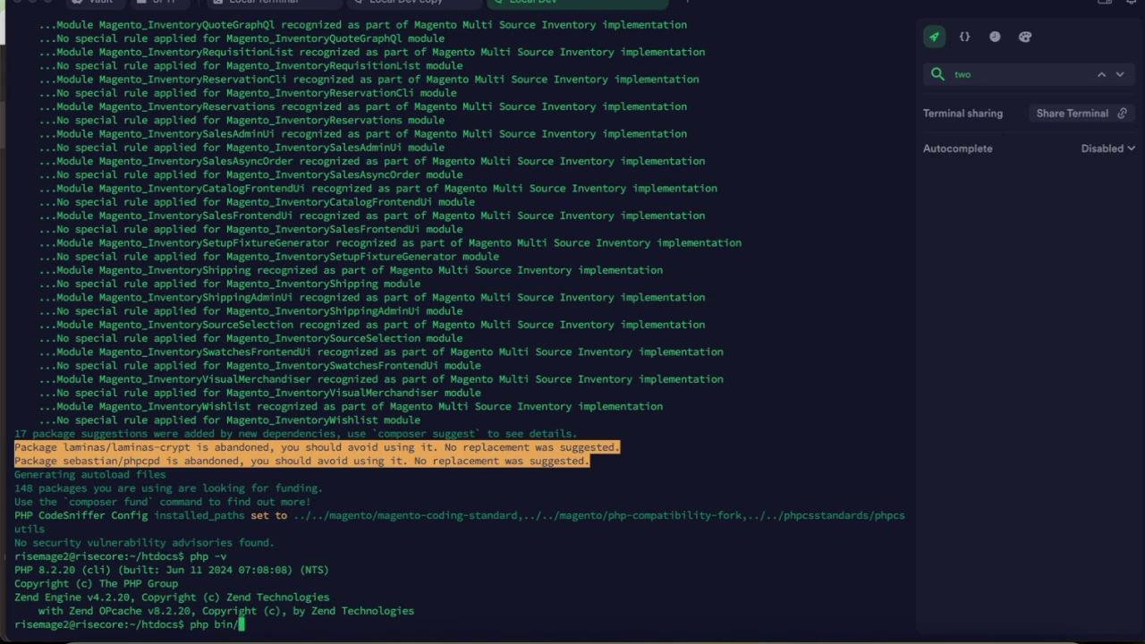
type("magento -V")
key("Return")
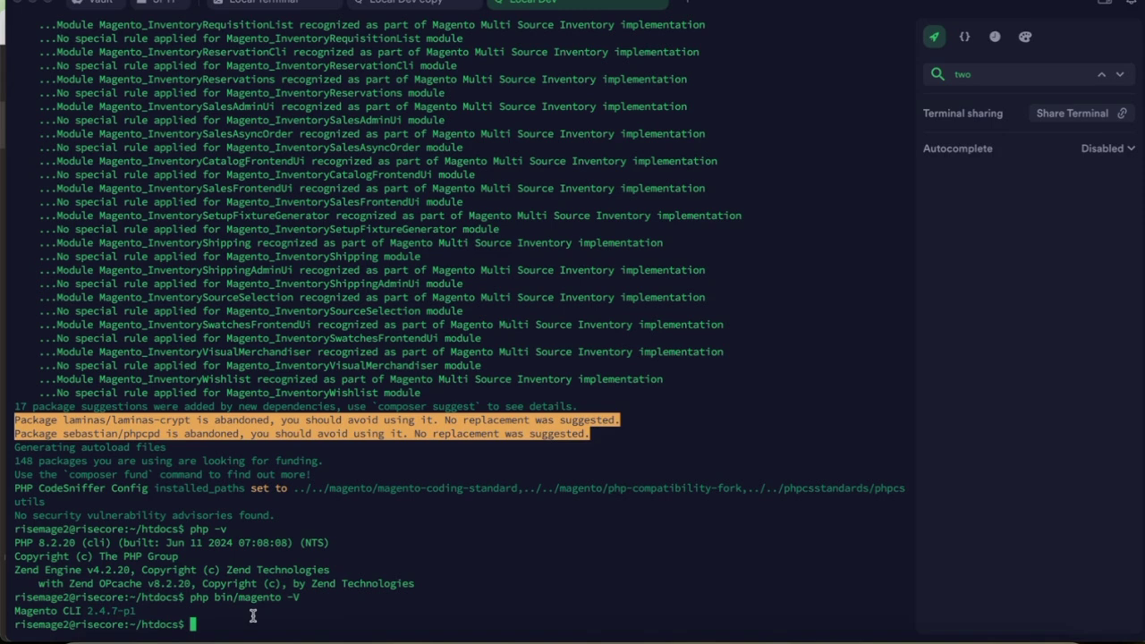
Recall the maintenance command from history and run 'bin/magento maintenance:disable'.
key("ctrl+r")
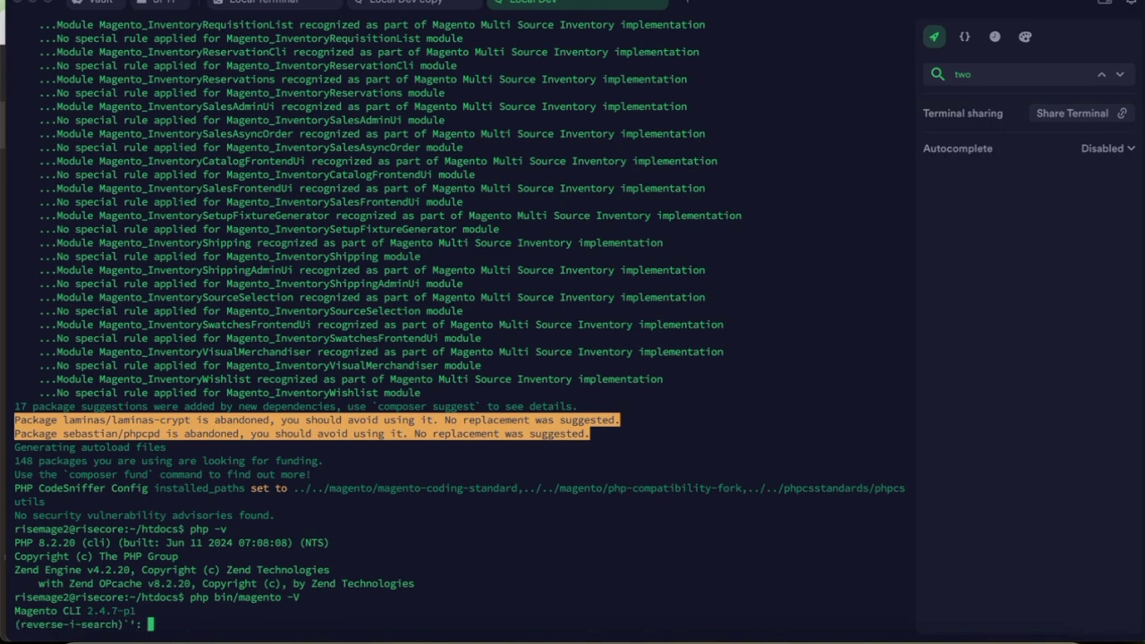
type("main")
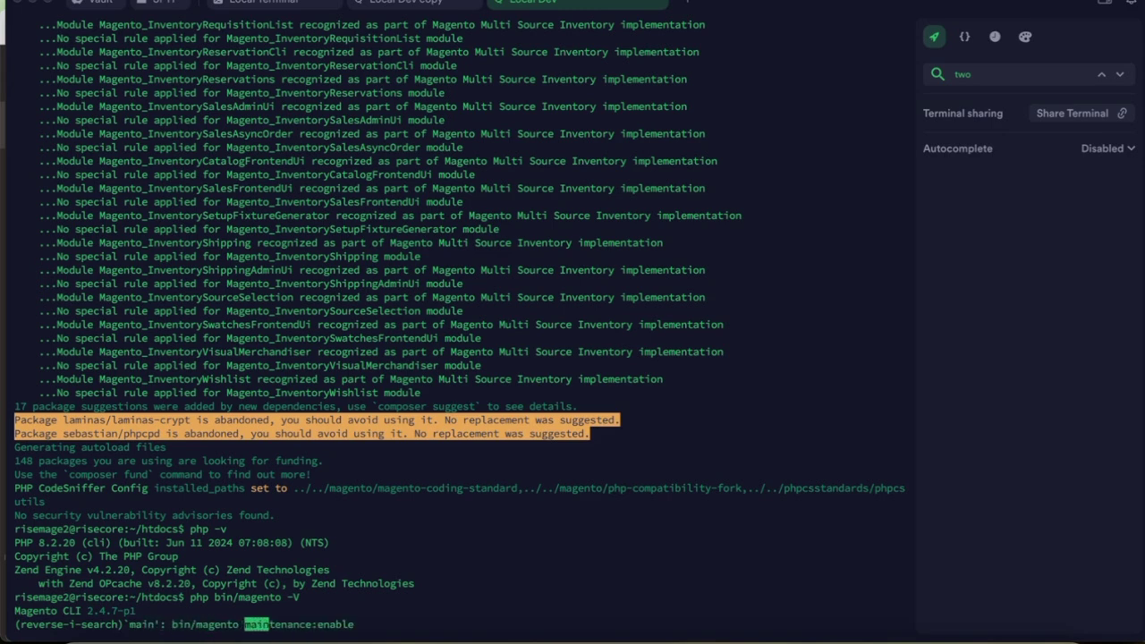
key("Right")
key("Right")
key("Right")
key("Right")
key("Right")
key("Right")
key("Right")
key("Right")
key("Right")
key("Right")
key("Right")
key("Right")
key("Right")
key("Right")
key("Right")
key("Right")
key("Right")
key("Right")
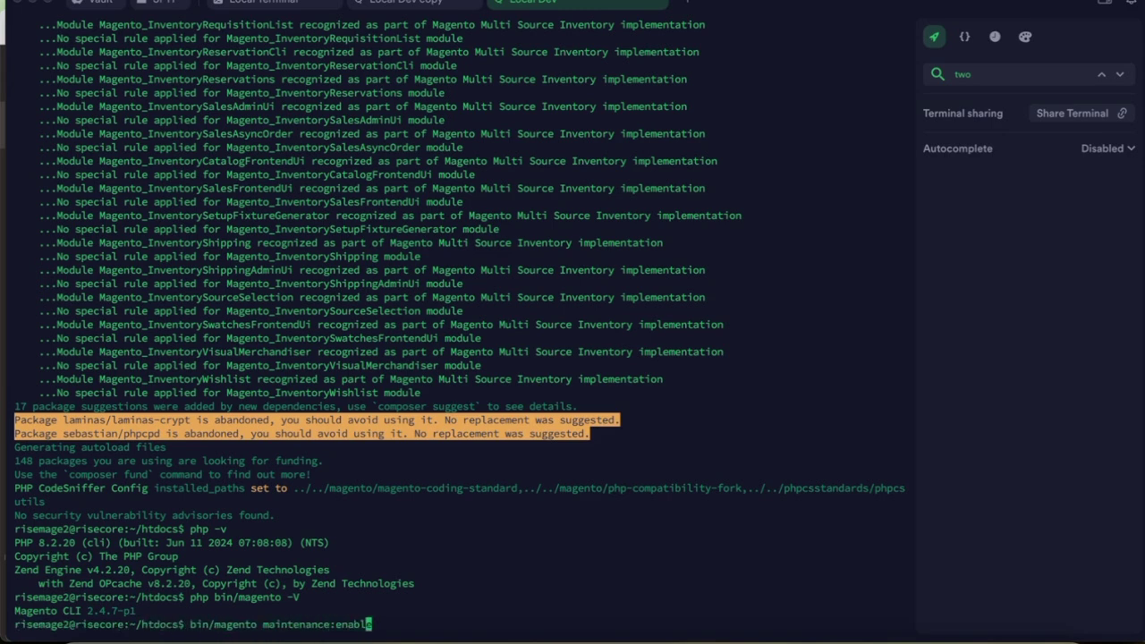
key("BackSpace")
key("BackSpace")
key("BackSpace")
key("BackSpace")
key("BackSpace")
key("BackSpace")
type("disable")
key("Return")
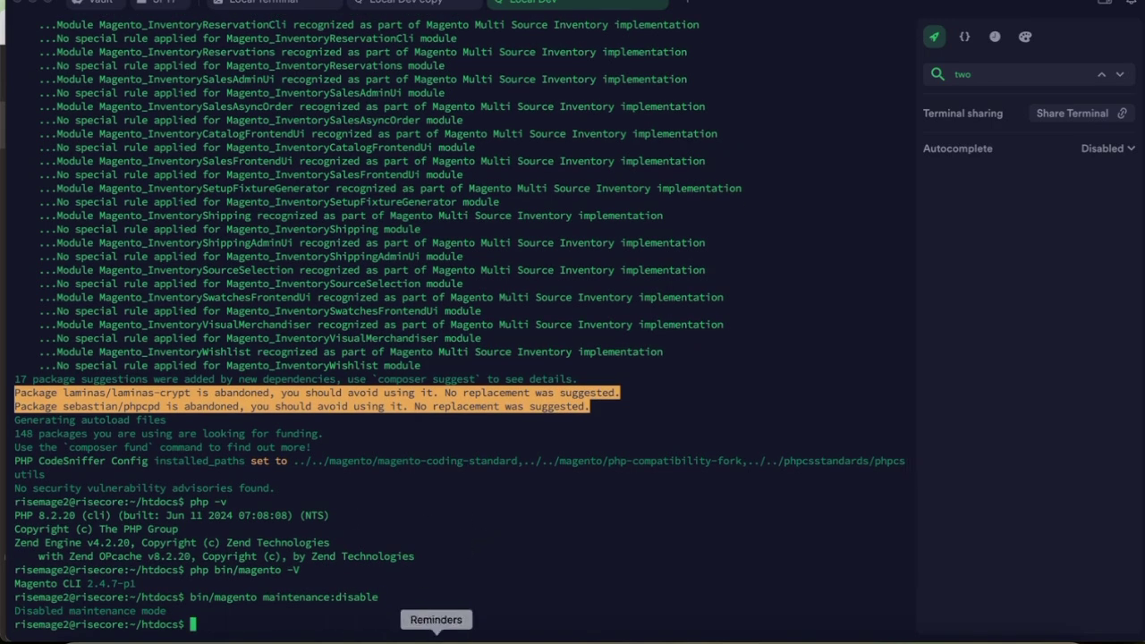
Copy the seven lines from maintenance:enable to maintenance:disable in Notes and paste them at the server prompt.
left_click(473, 635)
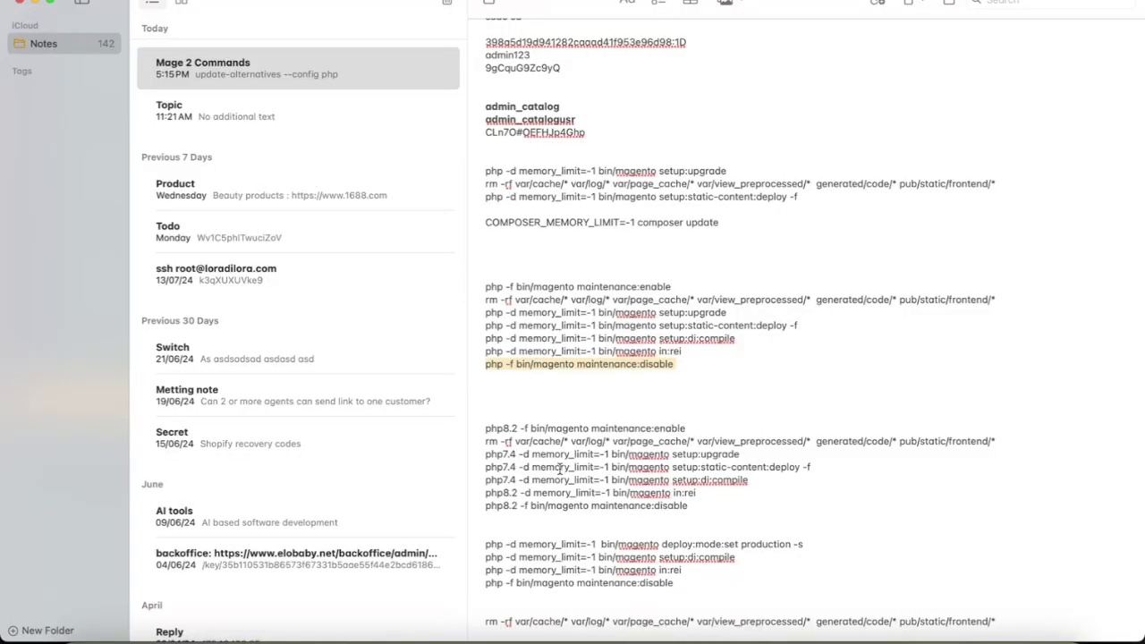
left_click(483, 289)
left_click(496, 387, "shift")
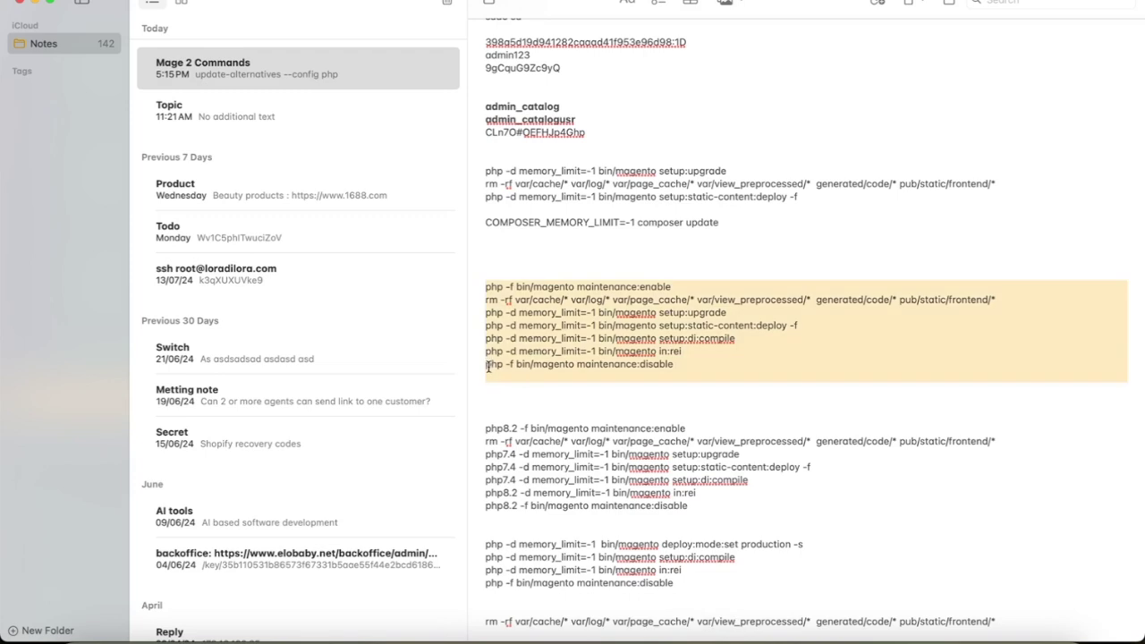
left_click(491, 364, "shift")
key("super+c")
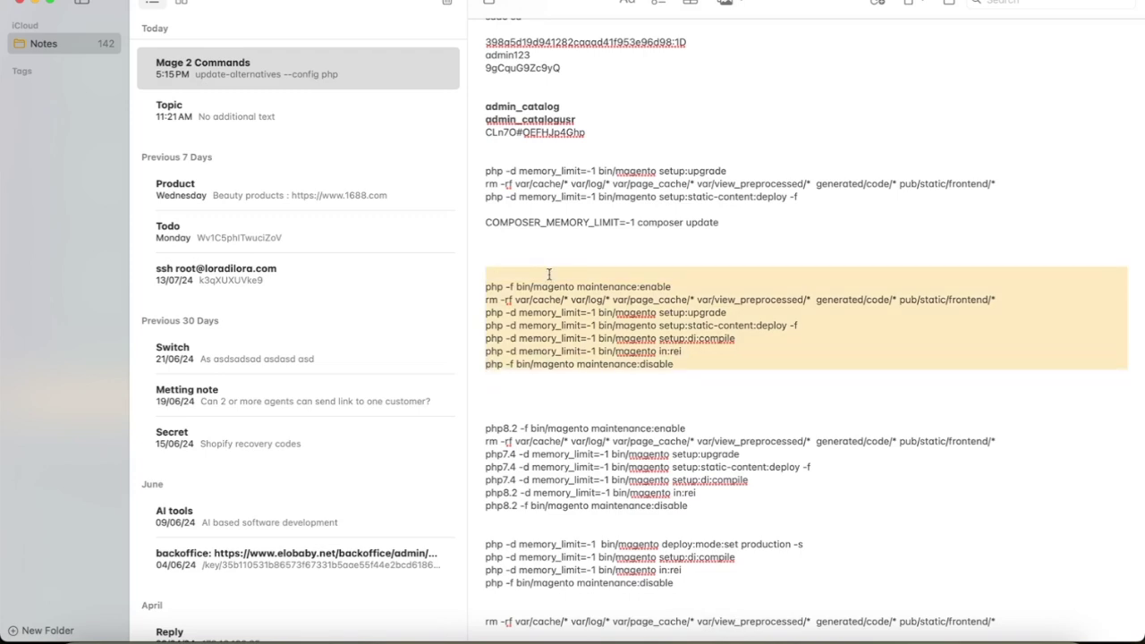
triple_click(771, 301)
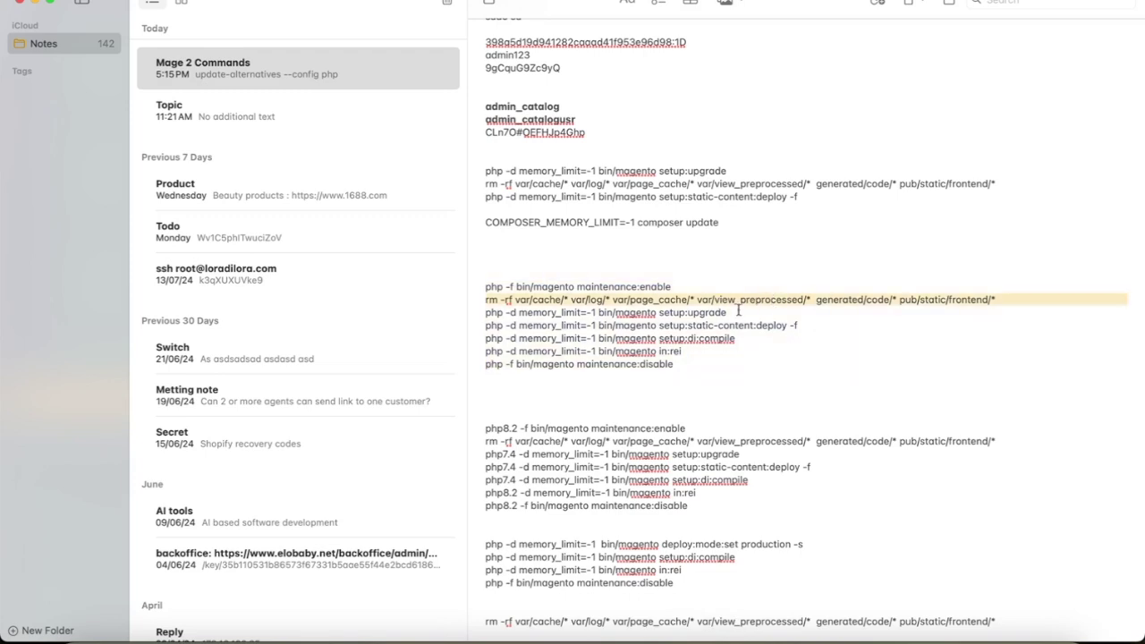
left_click(767, 317)
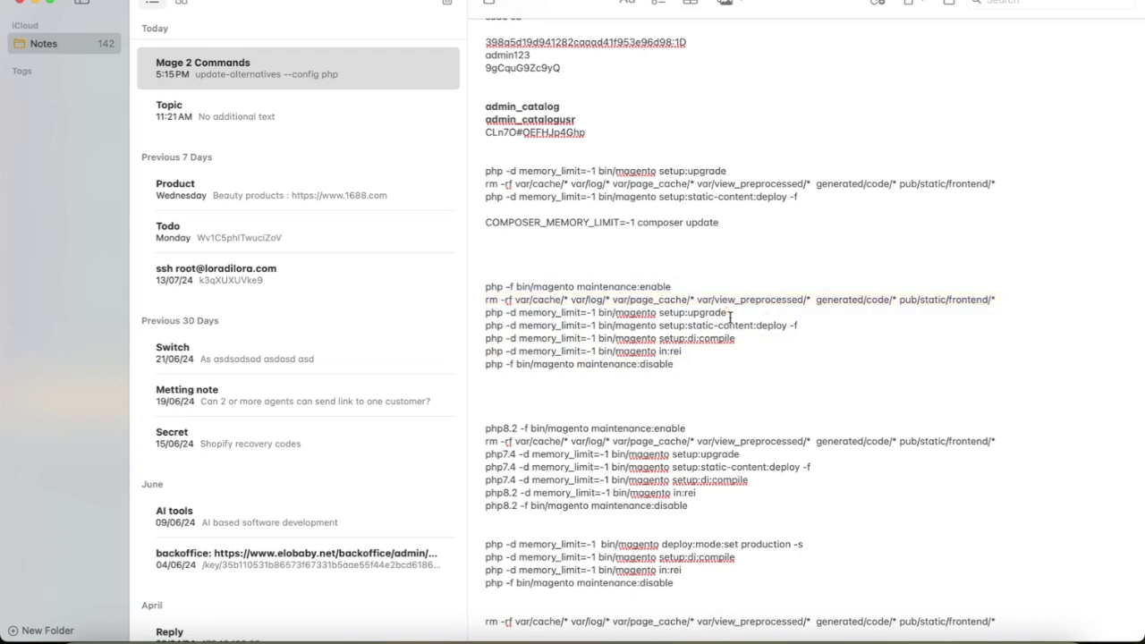
left_click_drag(496, 378, 464, 283)
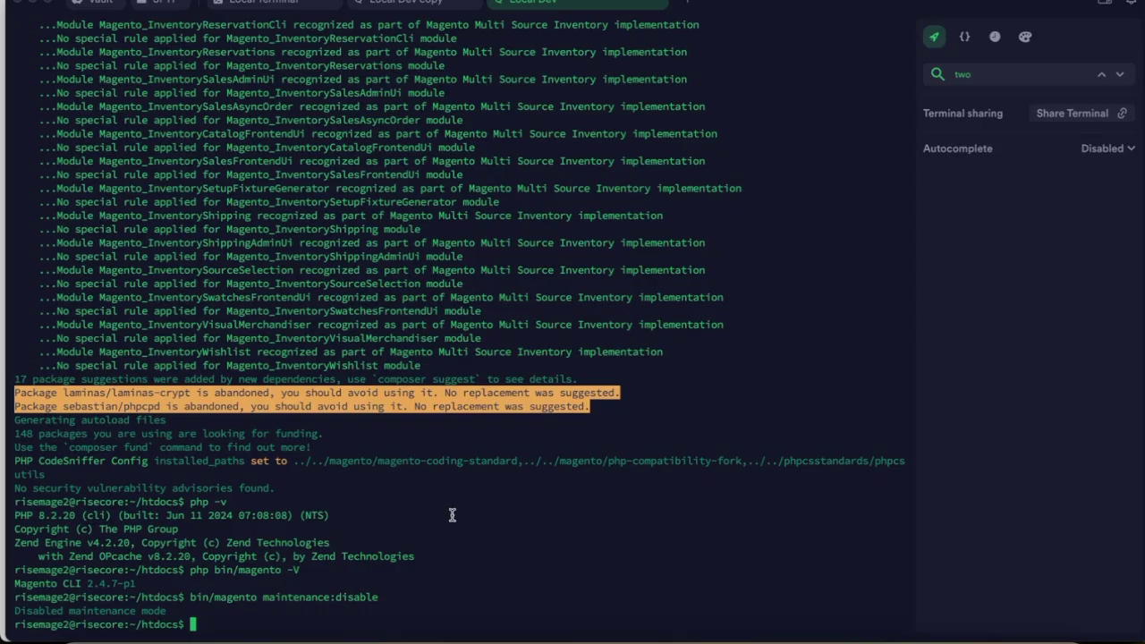
key("super+v")
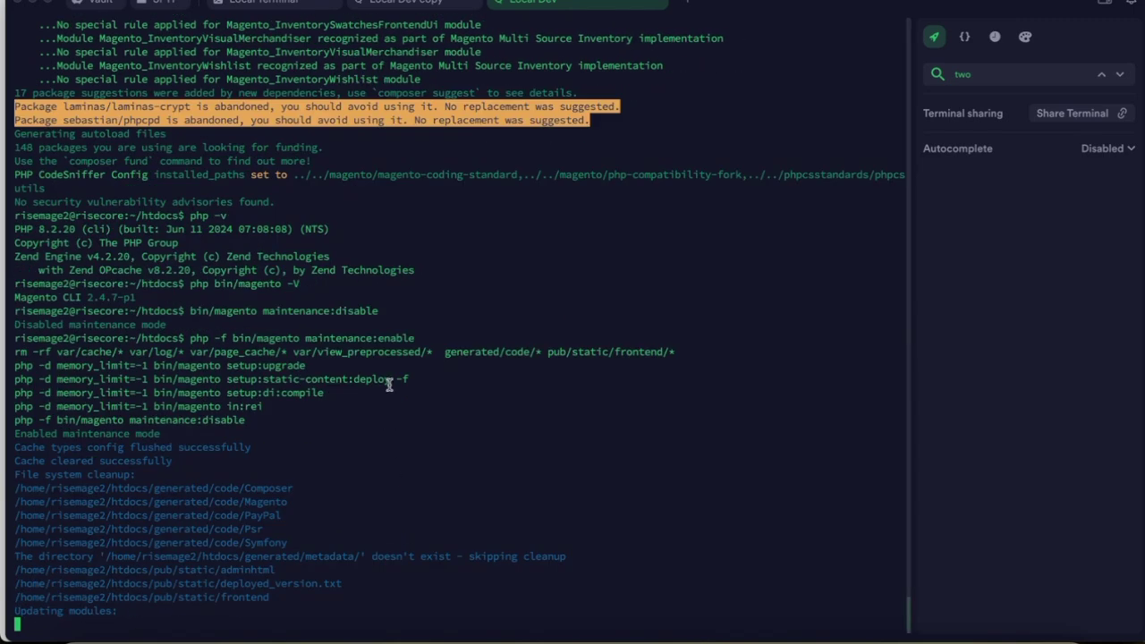
key("super+Tab")
Review the note's rm page_cache, setup:upgrade, static-content deploy, di:compile and in:rei lines, then return to Termius.
left_click(655, 286)
double_click(634, 302)
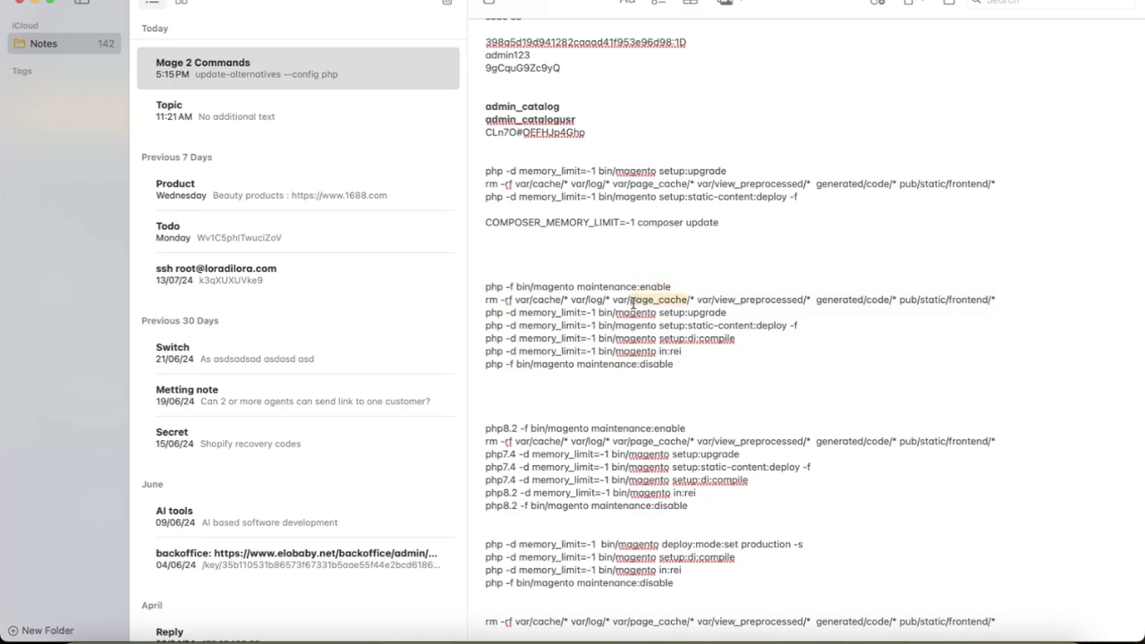
triple_click(634, 301)
left_click(695, 303)
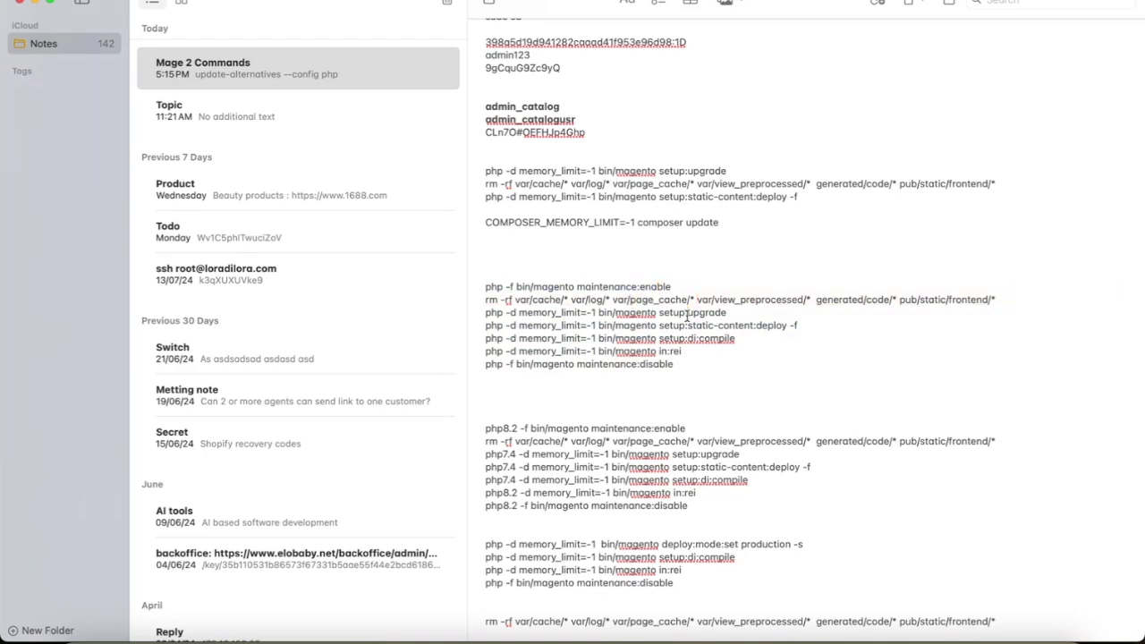
triple_click(687, 315)
triple_click(727, 328)
triple_click(725, 339)
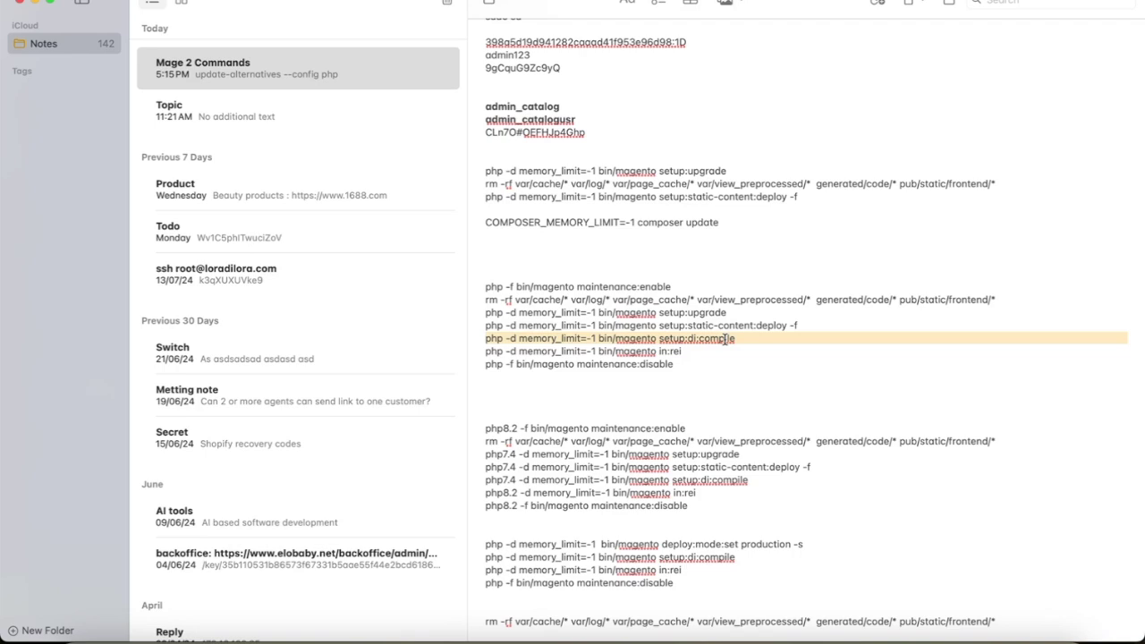
triple_click(702, 351)
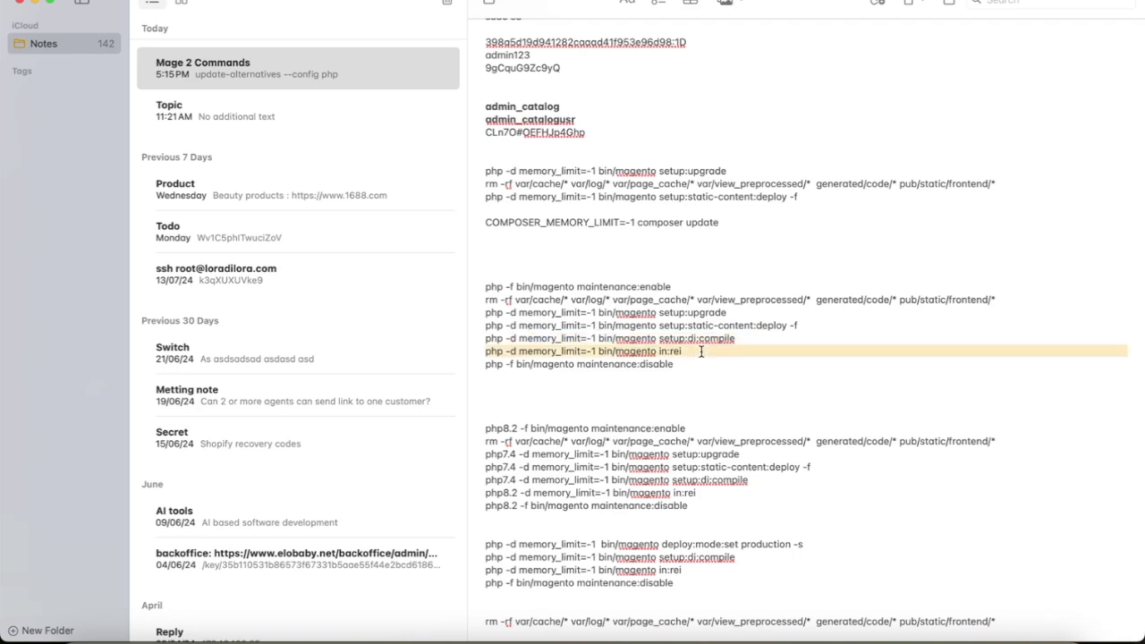
left_click(700, 364)
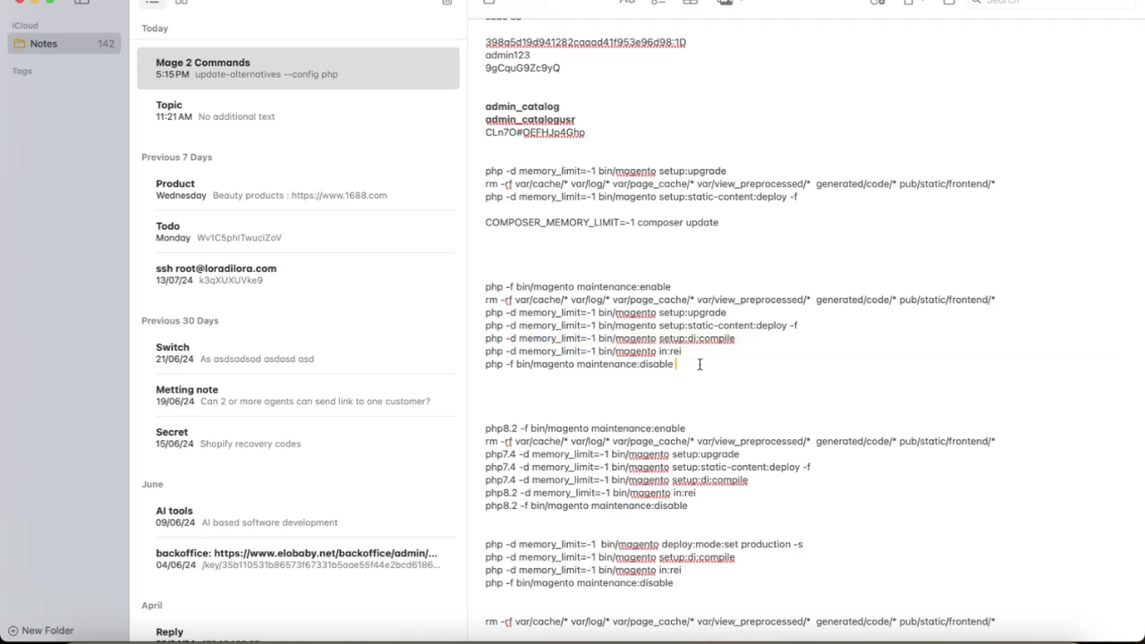
key("super+Tab")
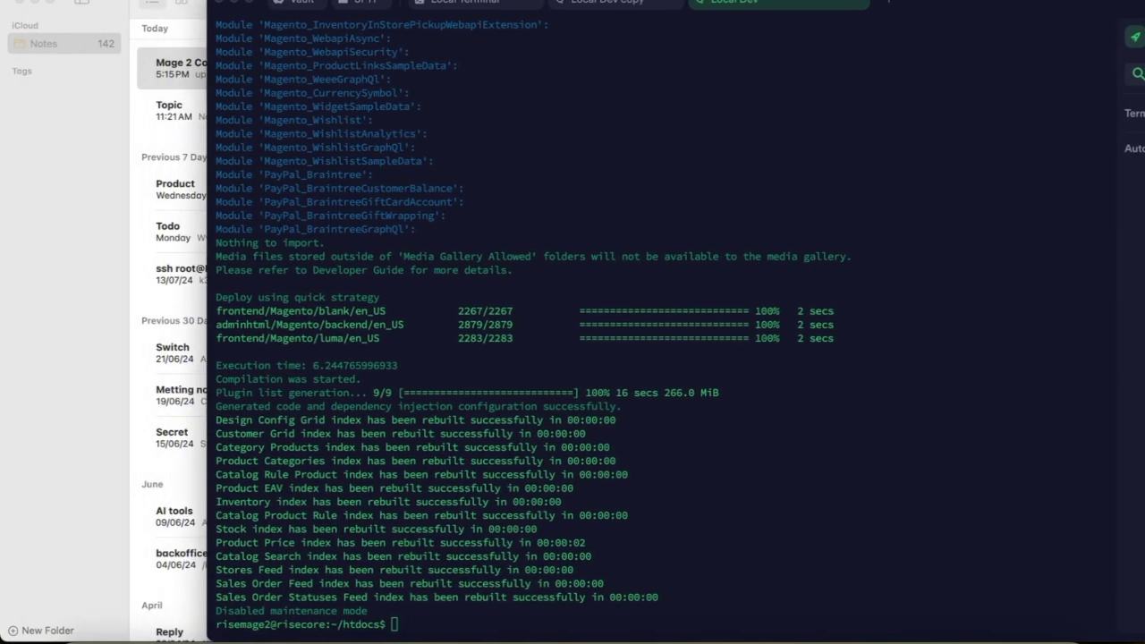
Reload the Magento admin dashboard in Chrome once the deploy output has finished.
key("super+Tab")
key("super+Tab")
key("super+Tab")
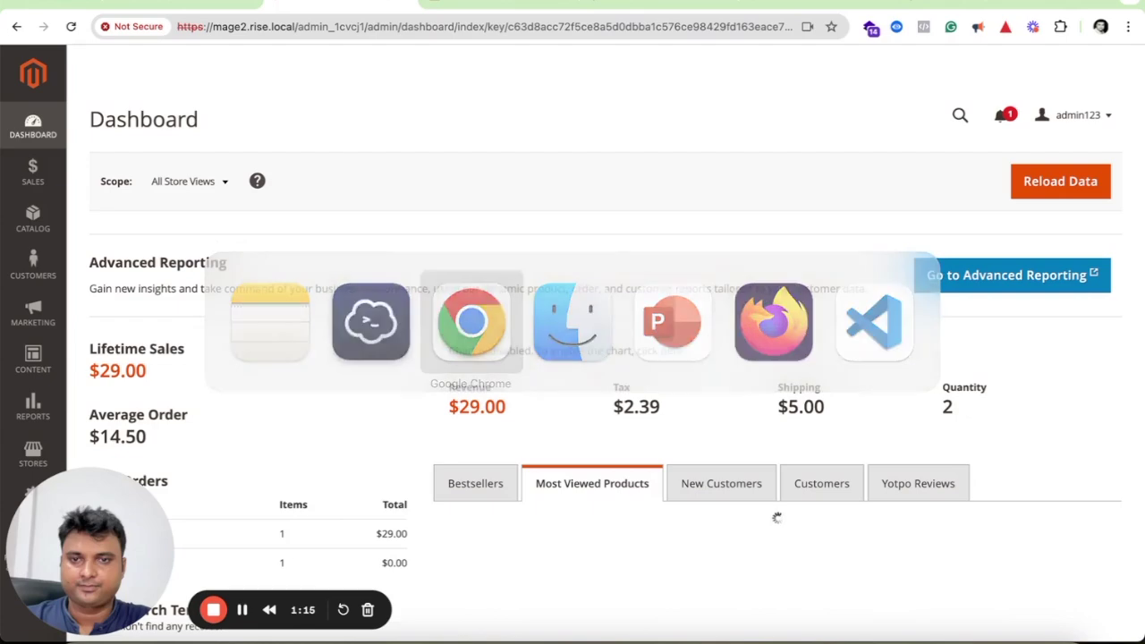
left_click(847, 639)
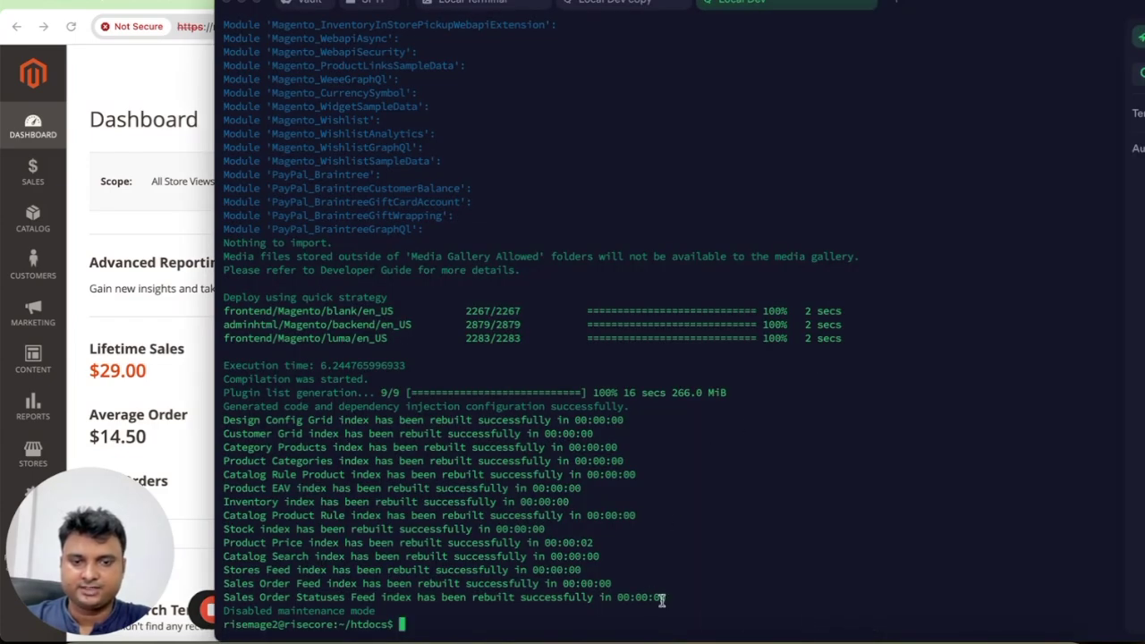
left_click(175, 224)
key("super+r")
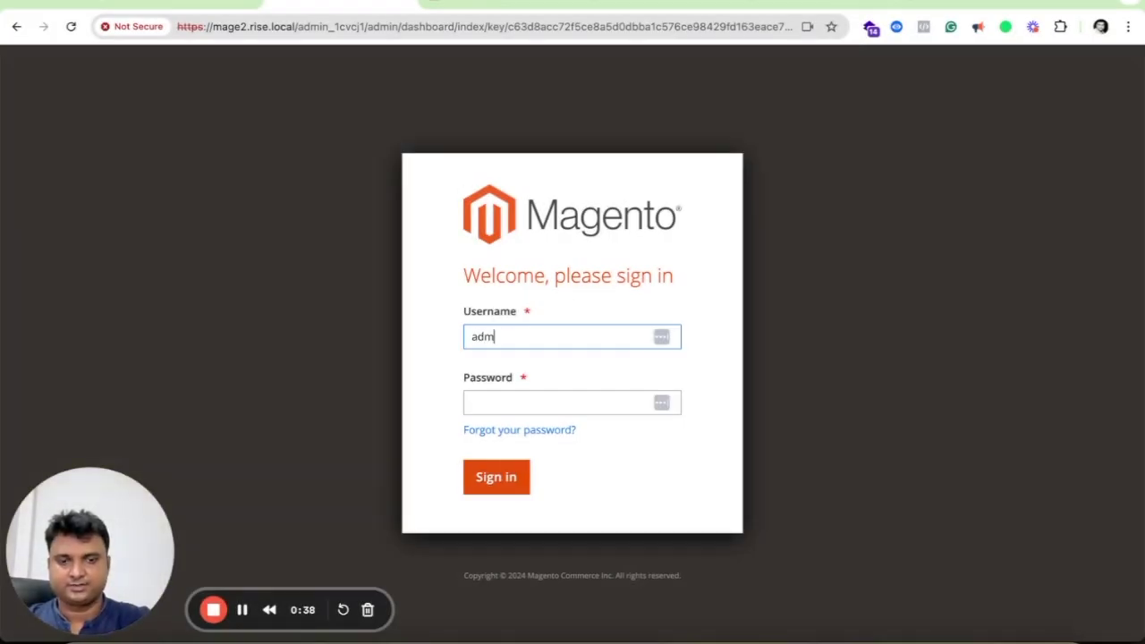
Sign in to Magento Admin with the admin password and dismiss Chrome's password warning.
key("Tab")
type("ad")
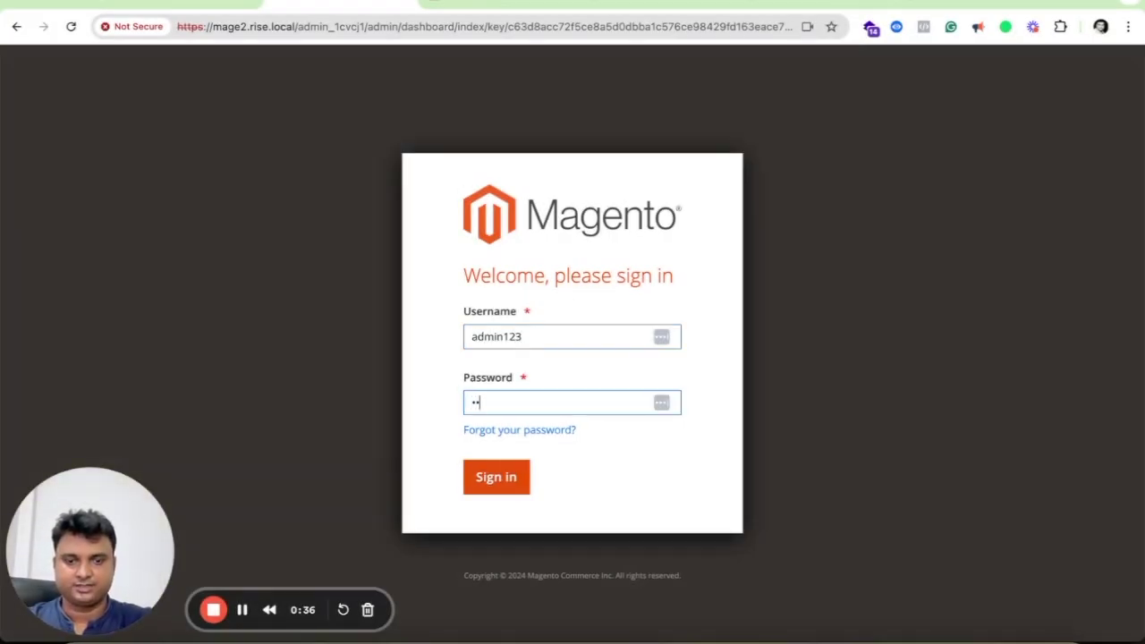
type("min123")
key("Return")
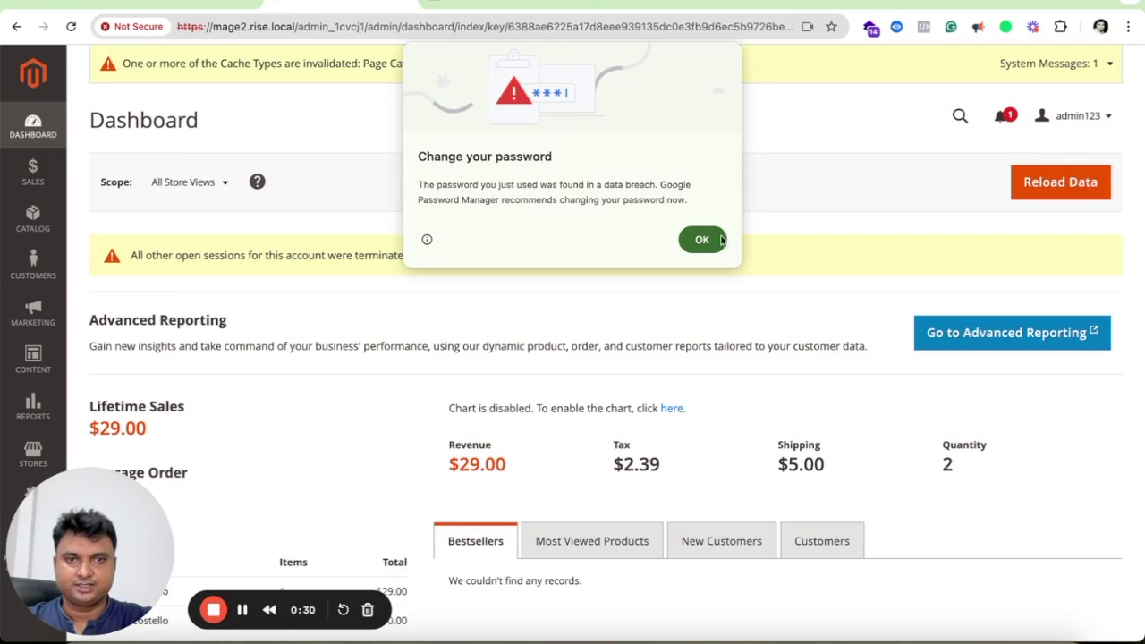
left_click(700, 243)
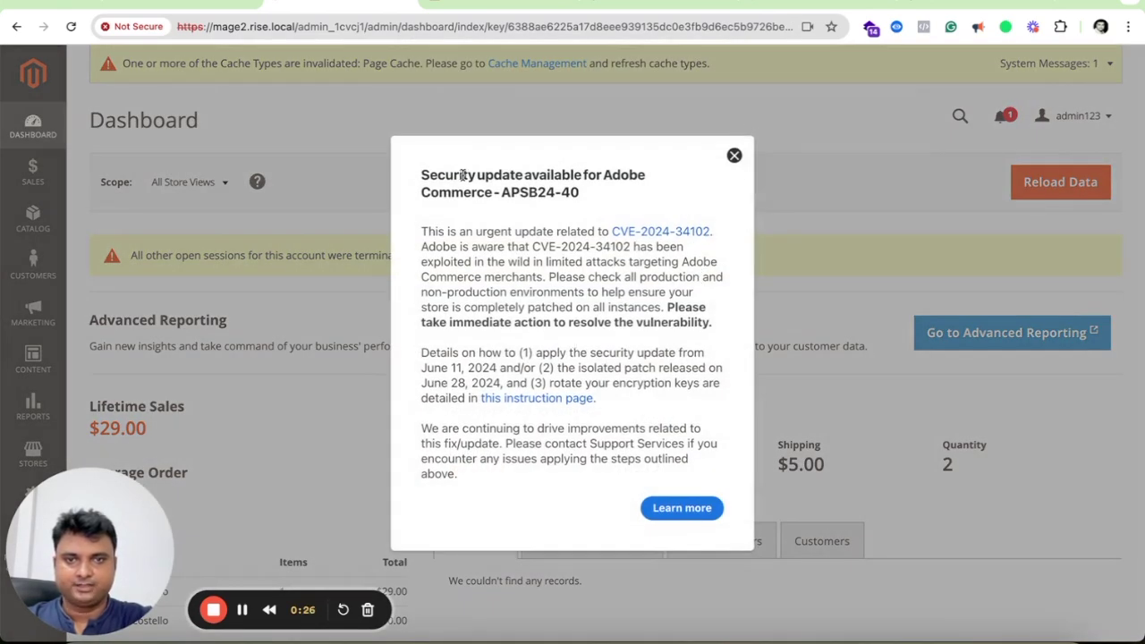
Read and close the security-update notice on the dashboard.
left_click_drag(423, 175, 610, 206)
left_click(535, 249)
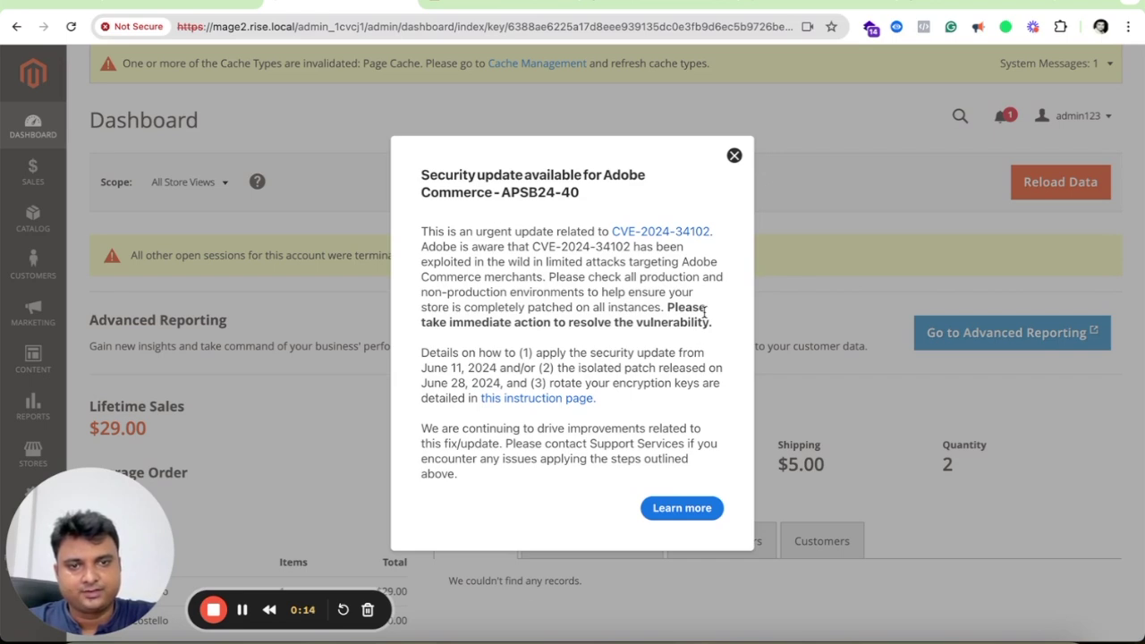
scroll(694, 346, "down", 5)
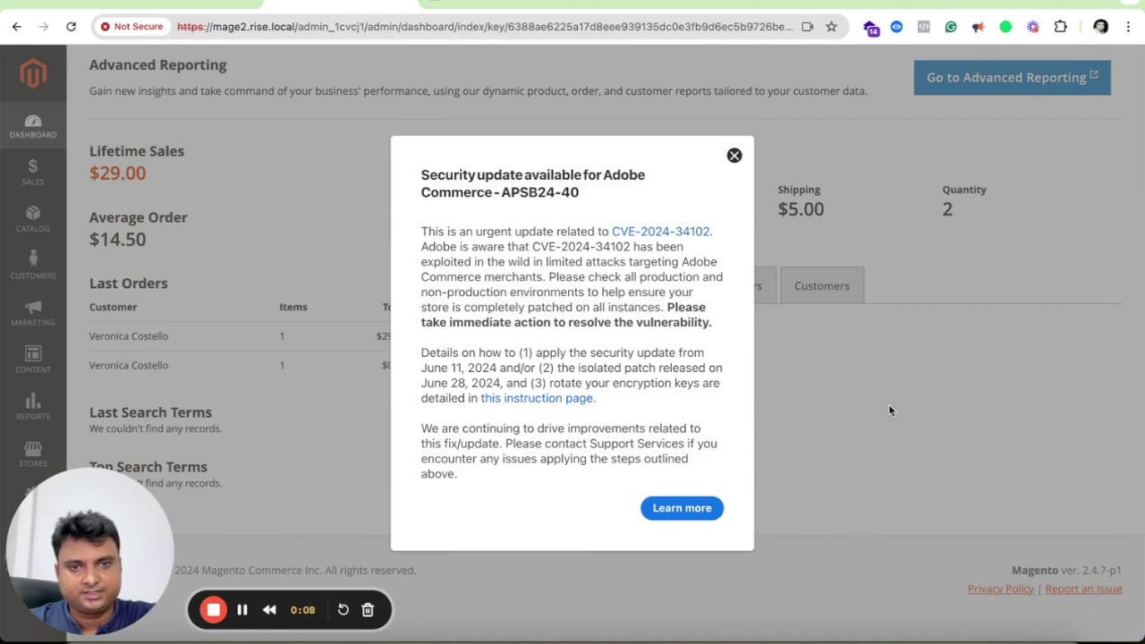
left_click(734, 155)
scroll(869, 378, "up", 5)
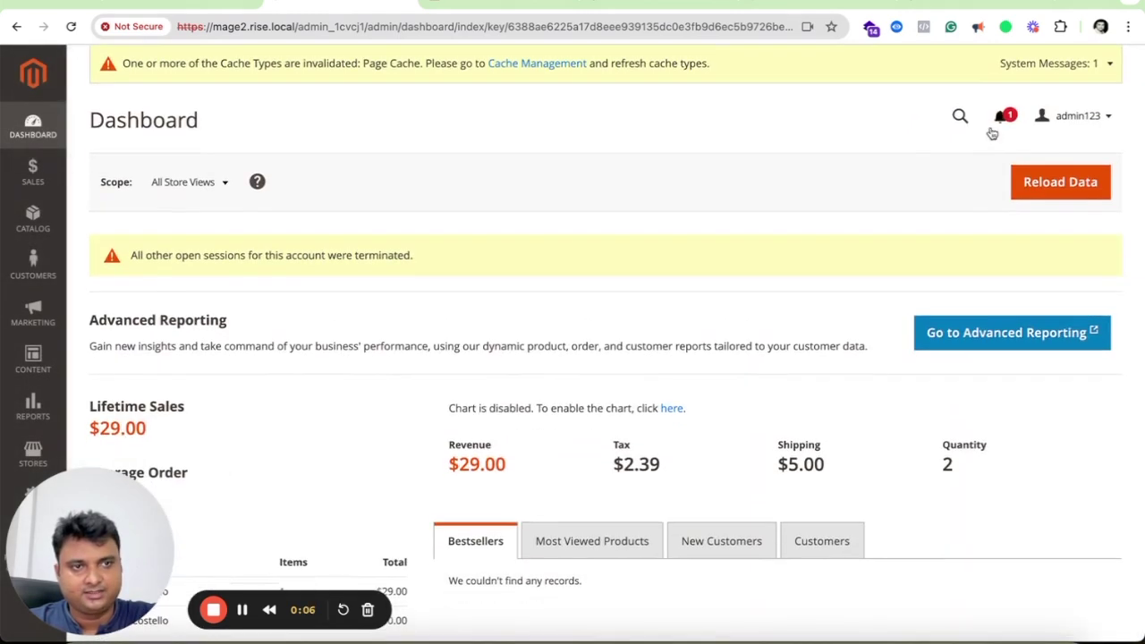
Review the unread system notifications and confirm the footer shows Magento ver. 2.4.7-p1.
left_click(1001, 117)
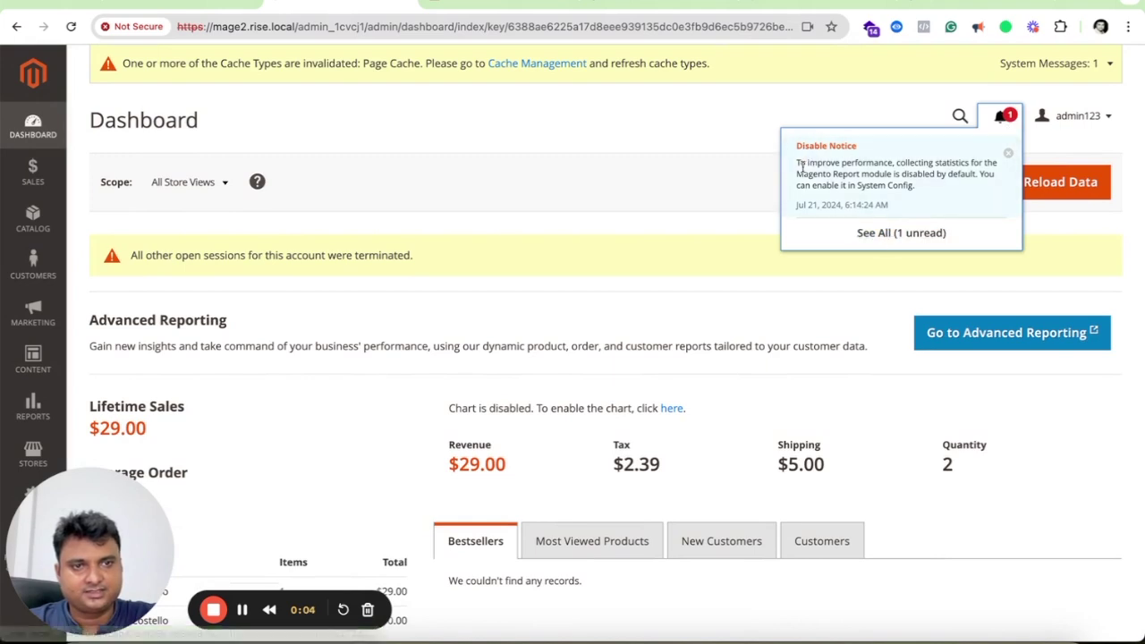
left_click(709, 190)
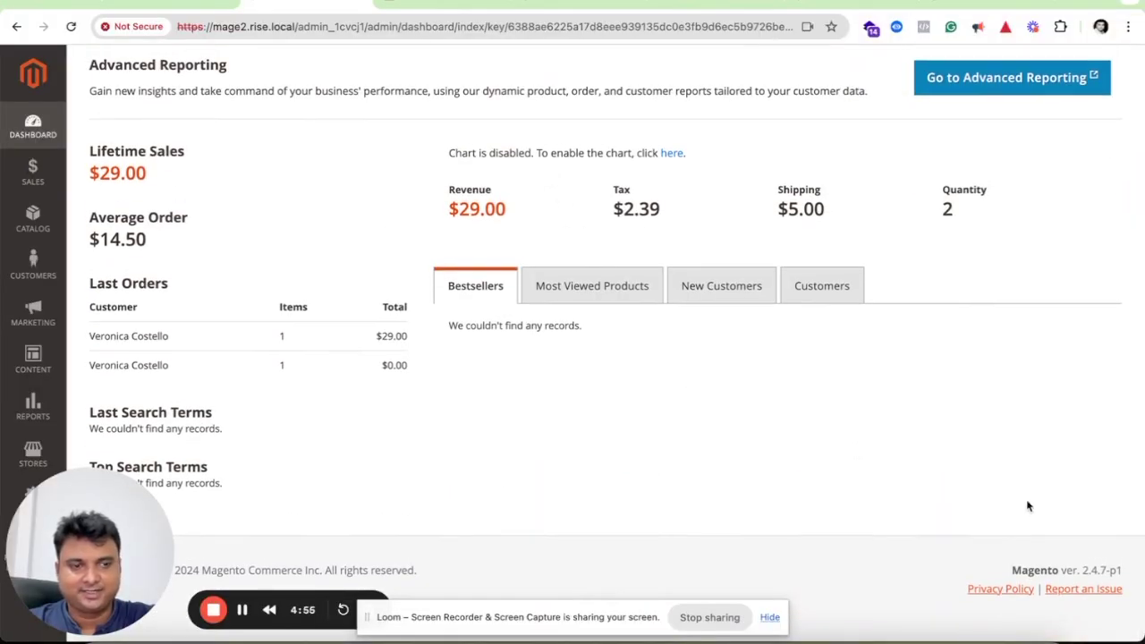
left_click(867, 637)
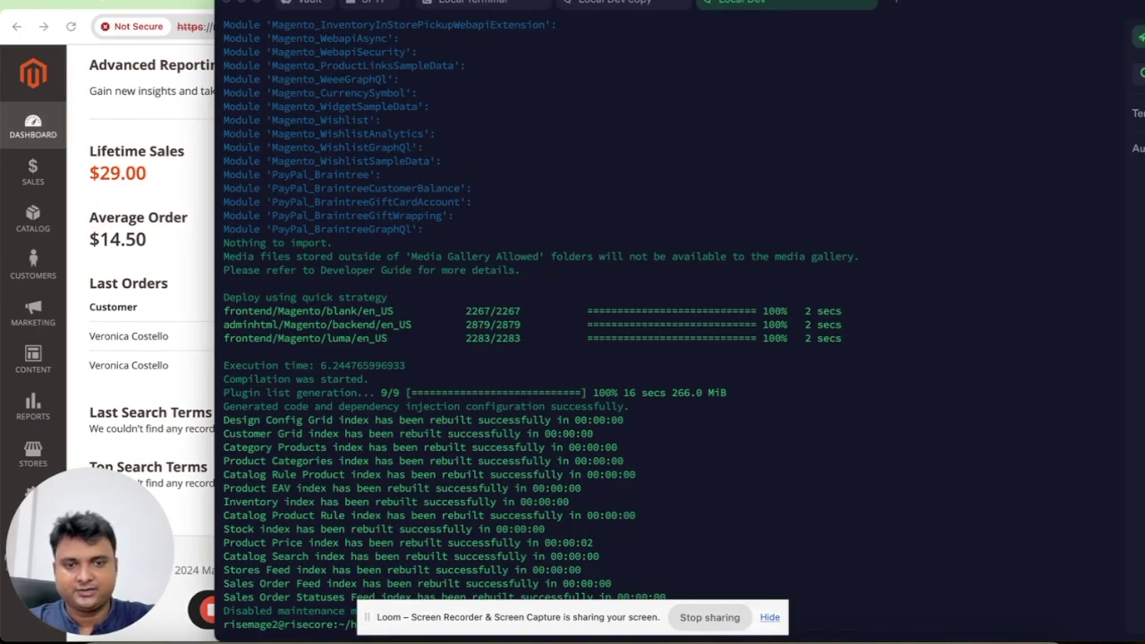
left_click(769, 619)
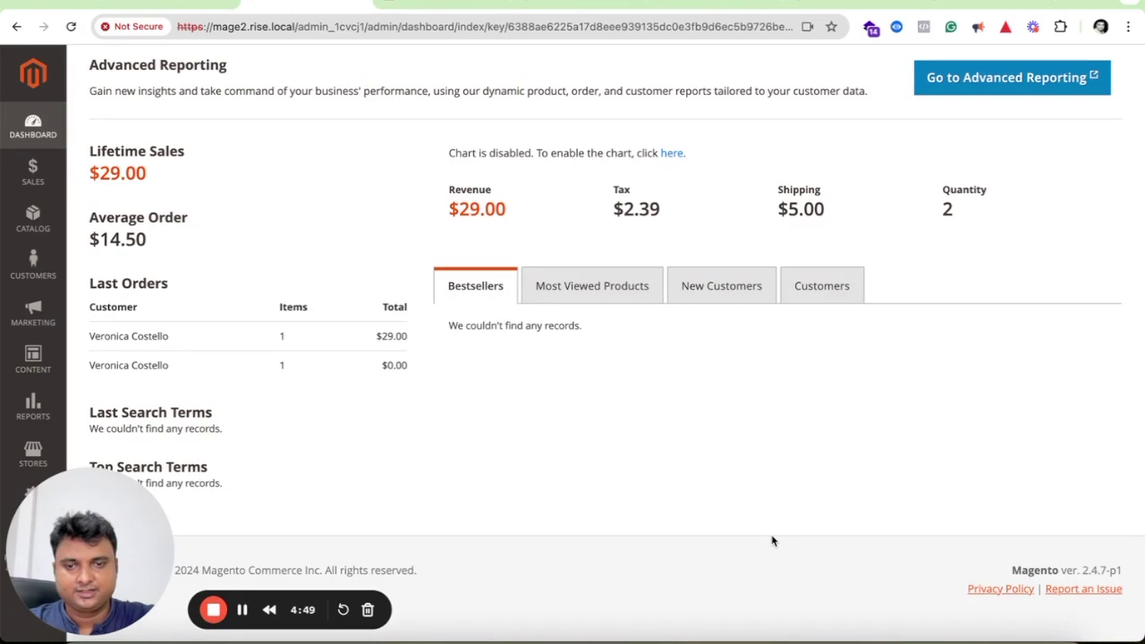
Run bin/magento cron:install in Termius to generate and save the Magento crontab.
key("super+Tab")
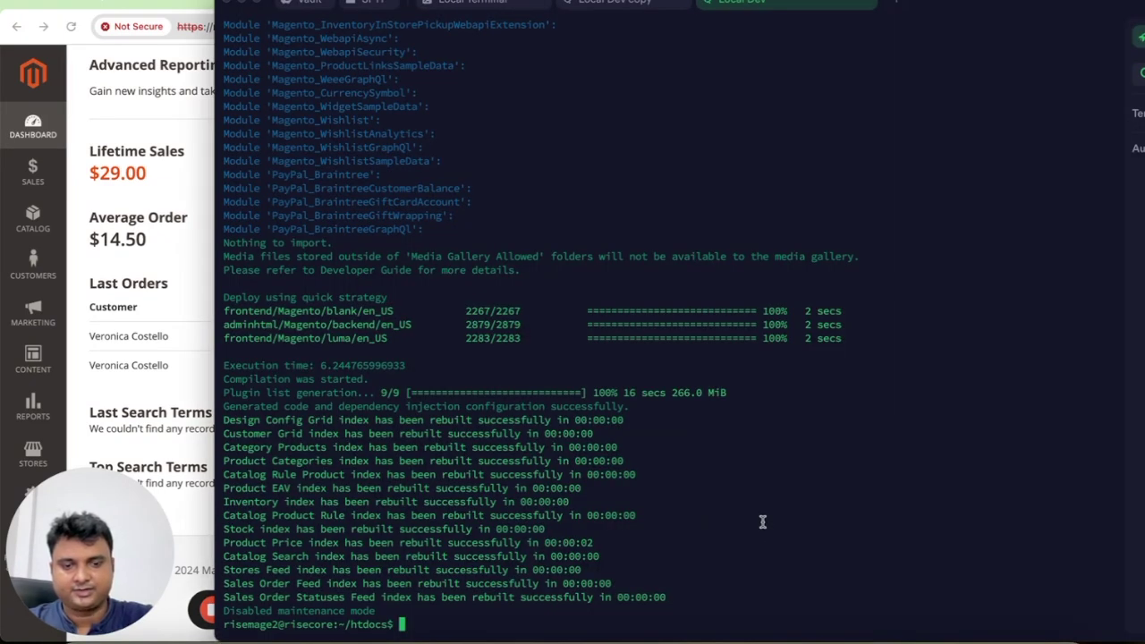
type("n/")
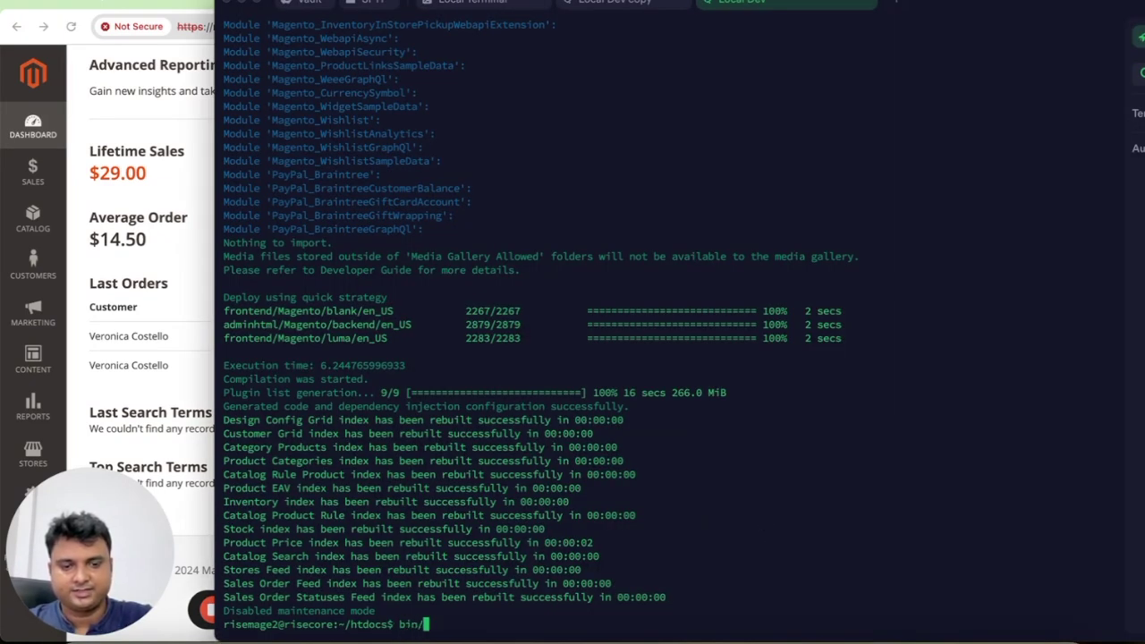
type("magento ")
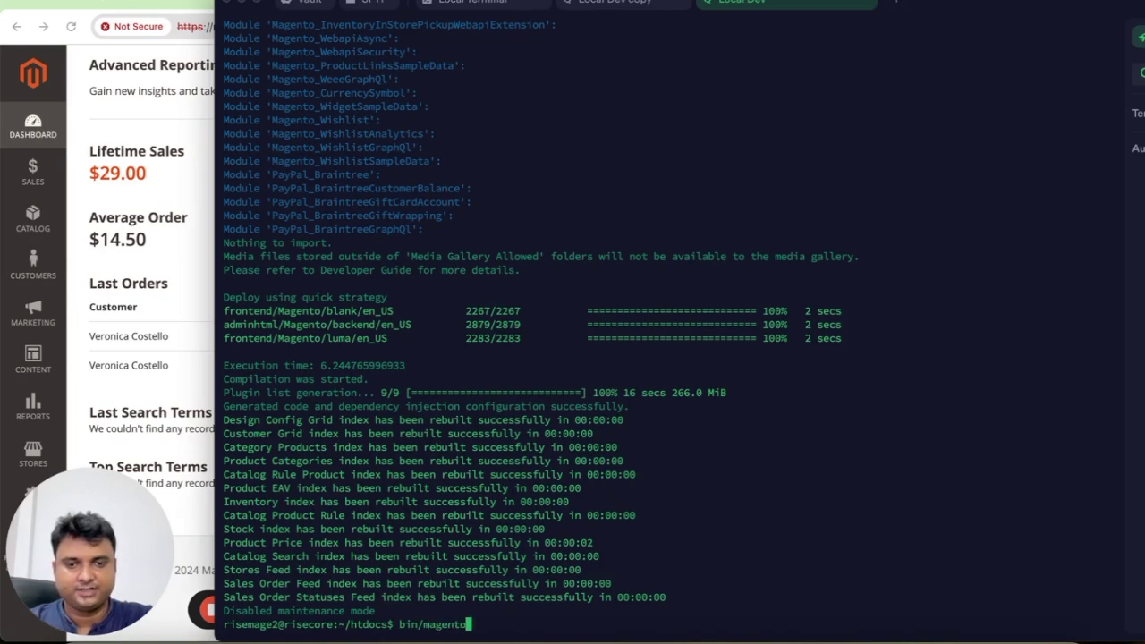
type("cron:")
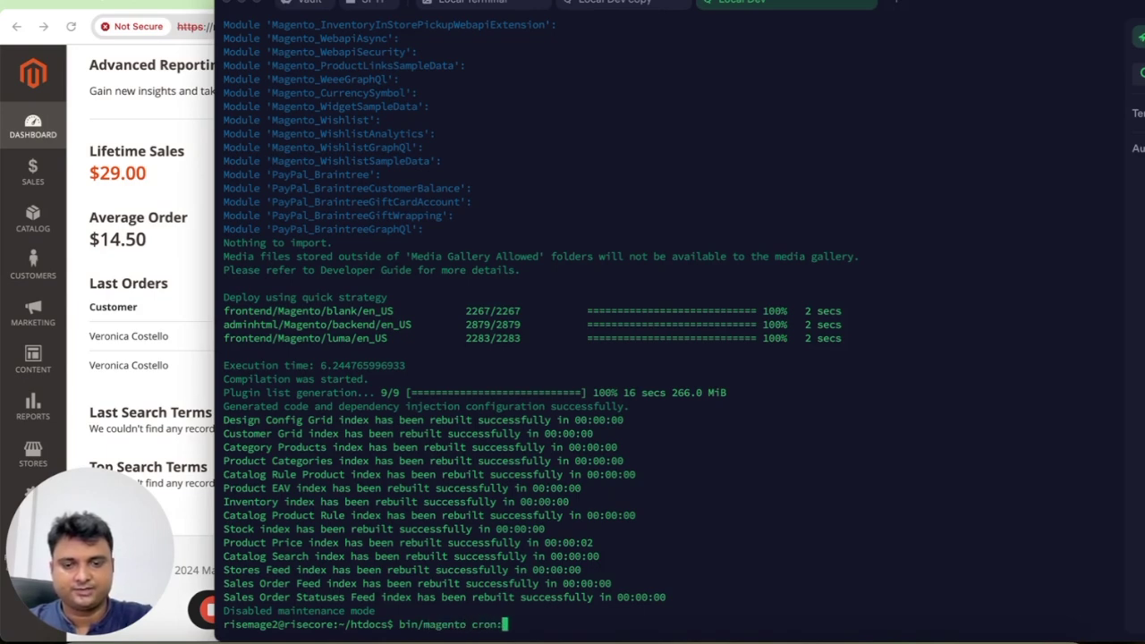
type("install")
key("Return")
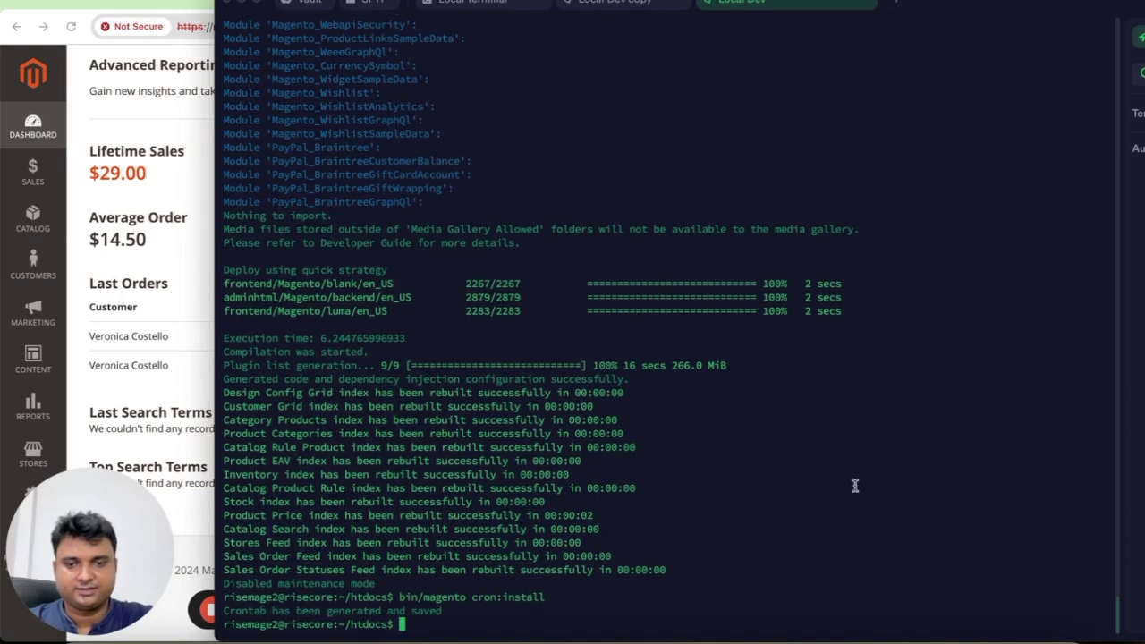
key("super+Tab")
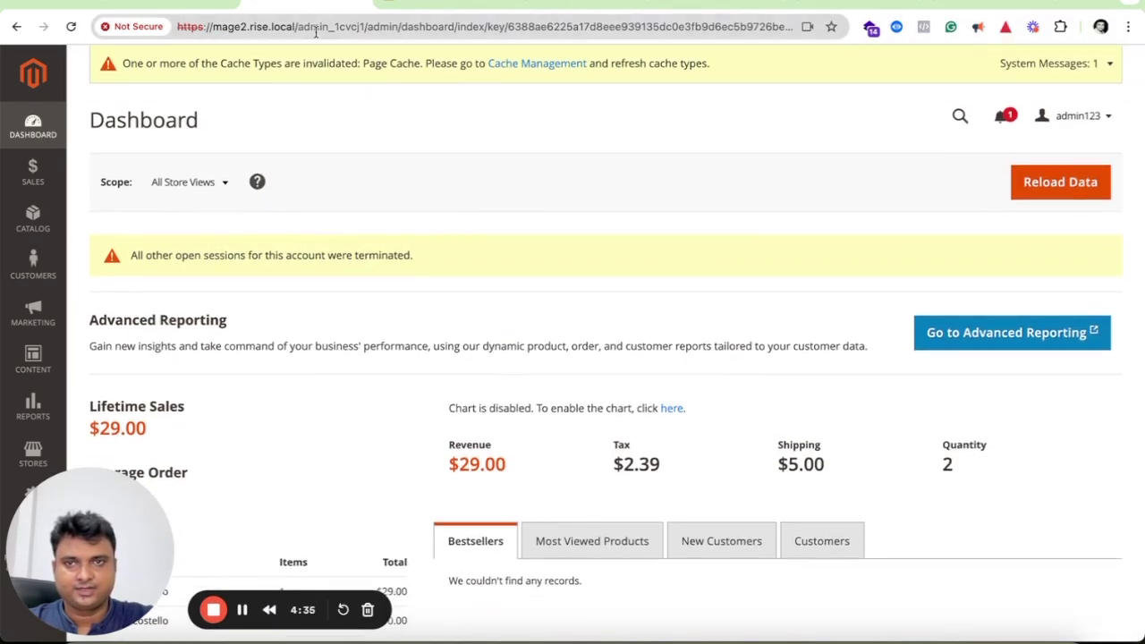
Load the Luma storefront at mage2.rise.local in a new tab using the admin's domain.
left_click_drag(296, 26, 89, 17)
key("ctrl+c")
key("ctrl+t")
key("ctrl+v")
key("Return")
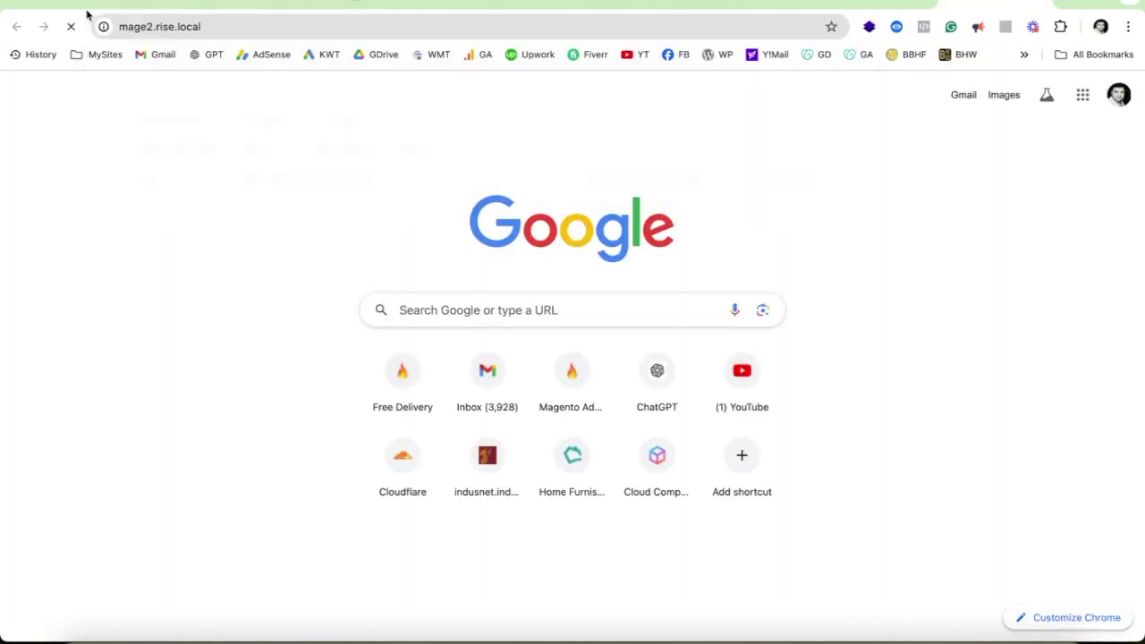
Browse the storefront menu to the Women > Tops and then Men > Tops category listings.
scroll(519, 320, "down", 15)
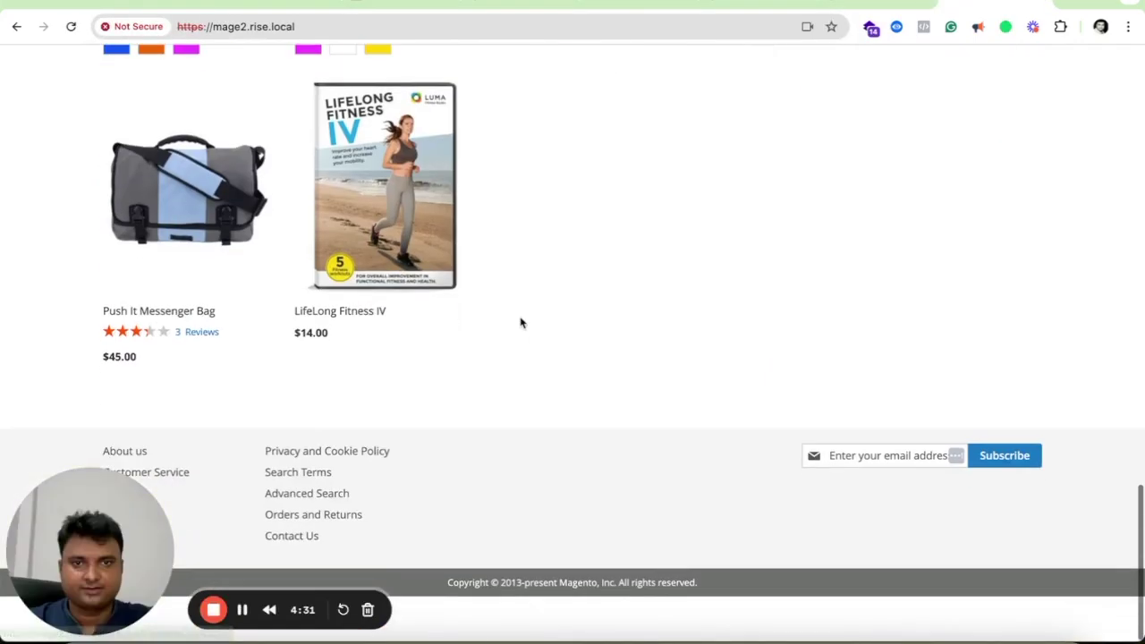
scroll(586, 314, "up", 15)
mouse_move(202, 179)
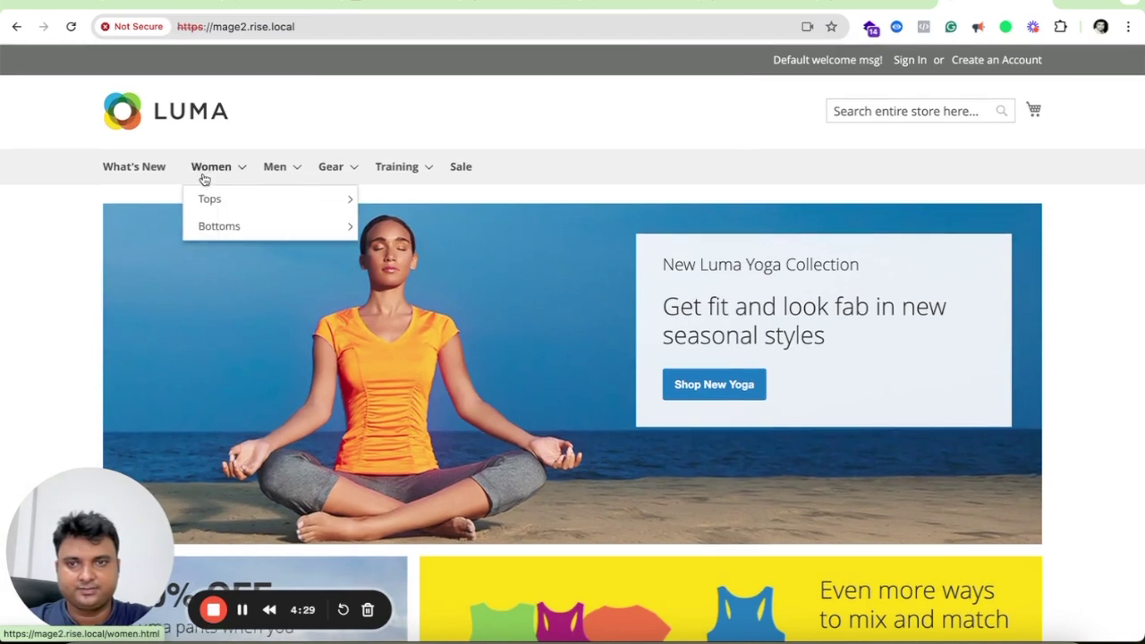
left_click(214, 200)
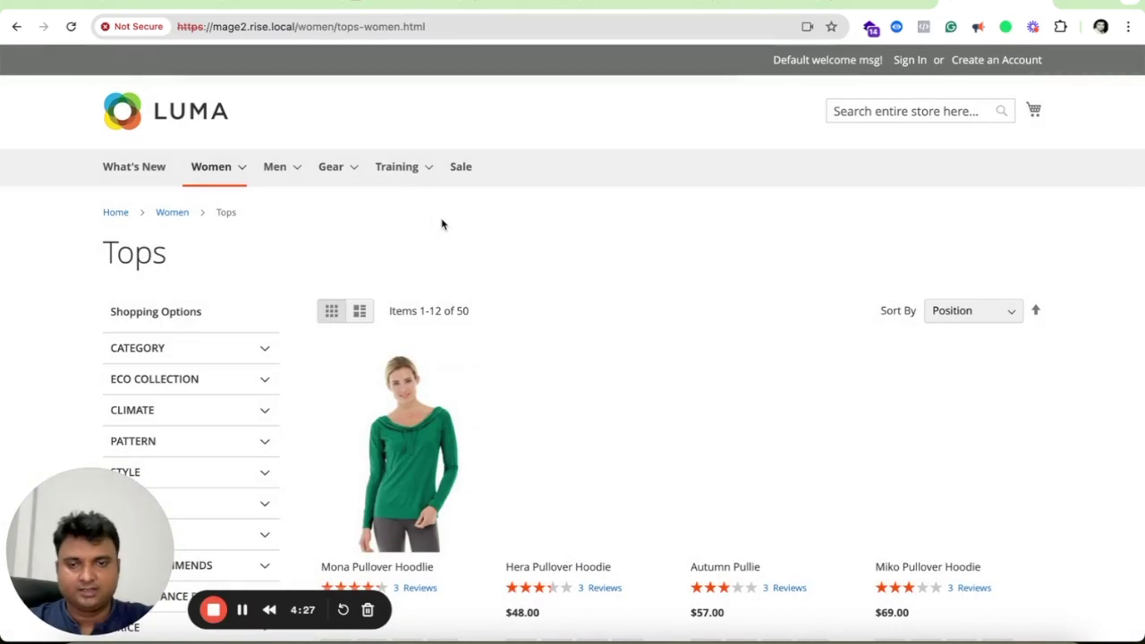
mouse_move(286, 173)
left_click(281, 200)
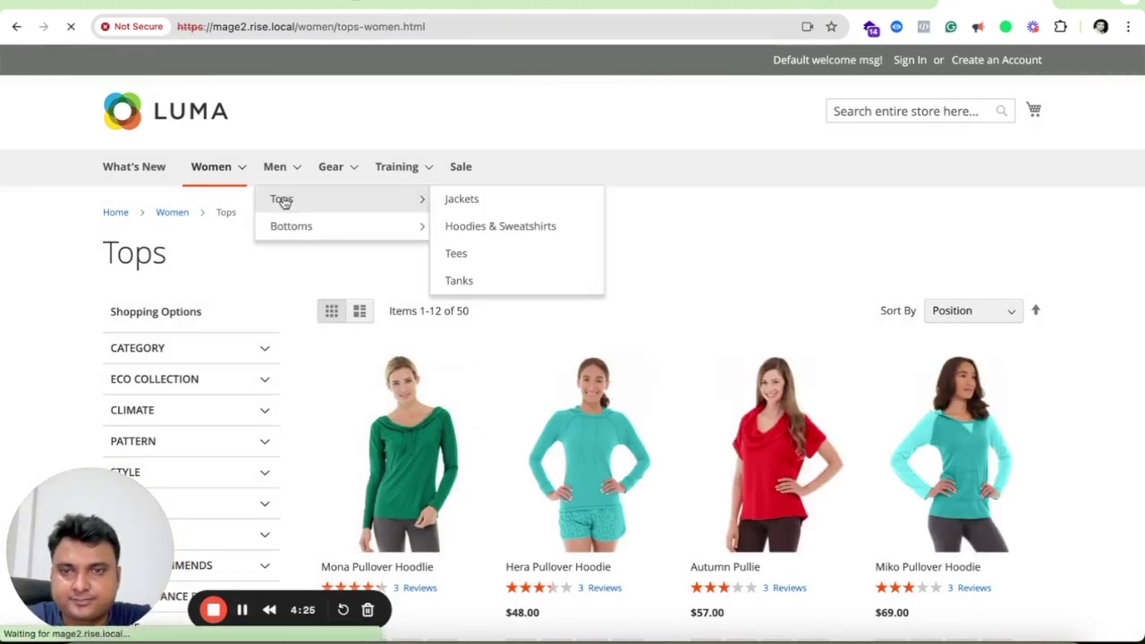